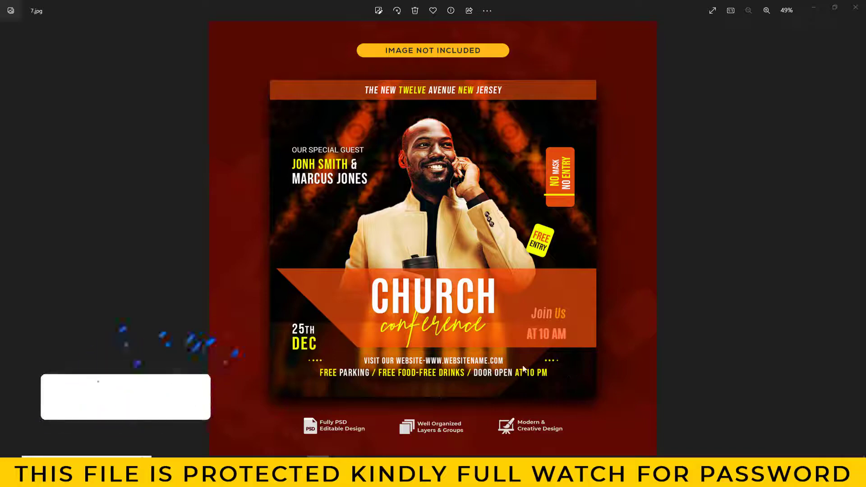
# - Zoom in and back out on the first church flyer
pyautogui.scroll(2, 524, 369)
pyautogui.scroll(2, 445, 313)
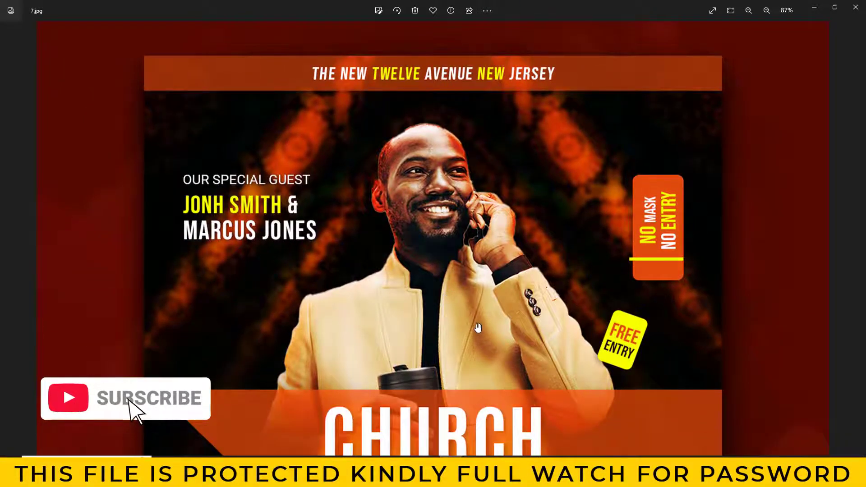
pyautogui.scroll(-2, 479, 328)
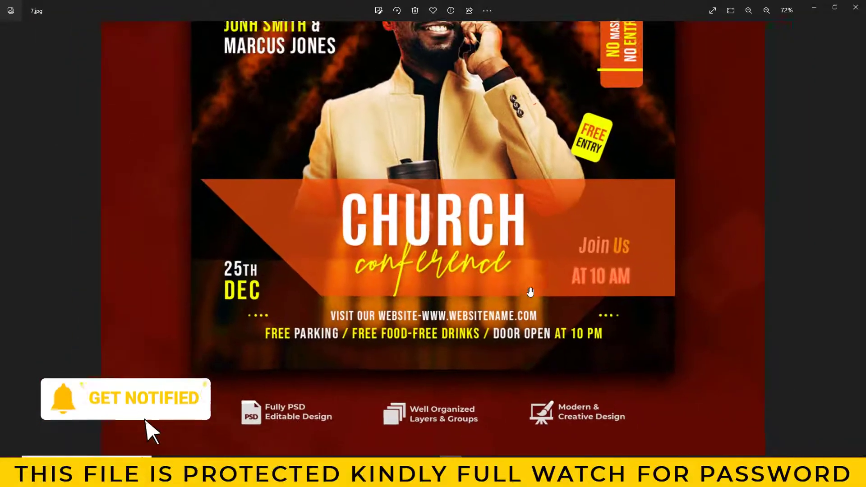
pyautogui.scroll(-3, 530, 293)
# - Move to 9.jpg and inspect the top of the Church Conference flyer
pyautogui.press('Right')
pyautogui.scroll(3, 449, 204)
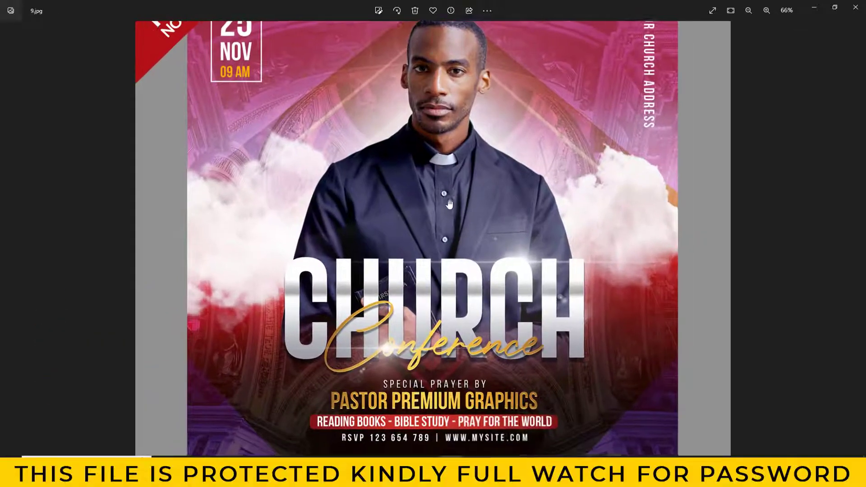
pyautogui.scroll(2, 454, 205)
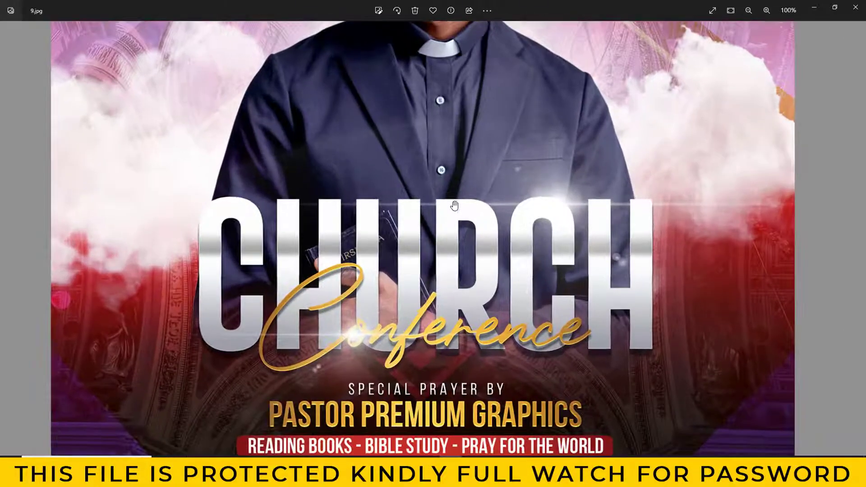
pyautogui.moveTo(455, 206); pyautogui.dragTo(460, 357)
pyautogui.scroll(-3, 621, 374)
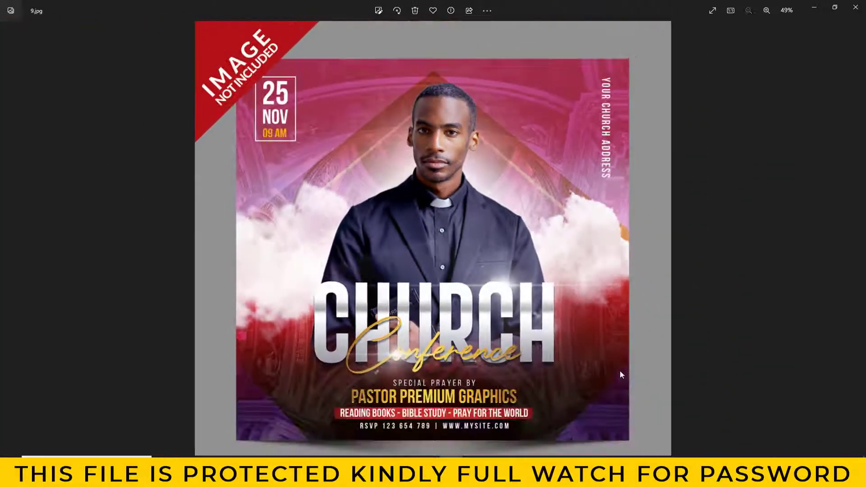
# - Move to the Sunday Prayer flyer and zoom in, then back out
pyautogui.press('Right')
pyautogui.scroll(1, 726, 367)
pyautogui.scroll(2, 484, 266)
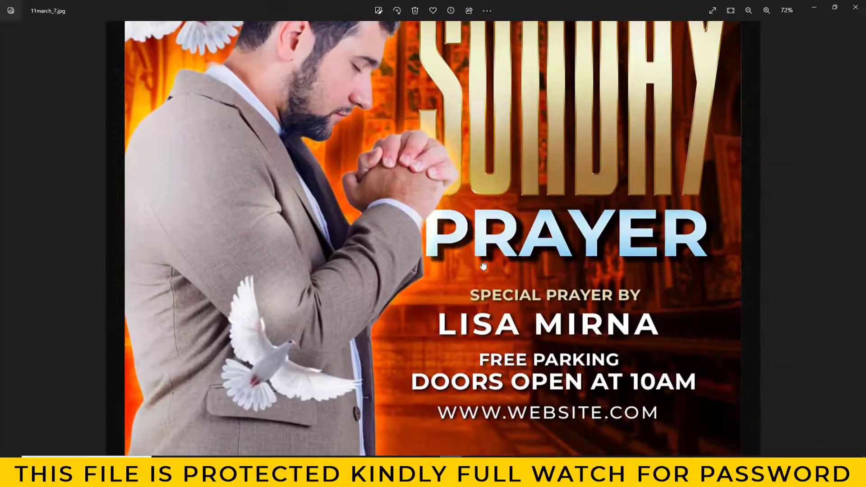
pyautogui.scroll(2, 483, 266)
pyautogui.scroll(-2, 483, 325)
pyautogui.scroll(-1, 494, 344)
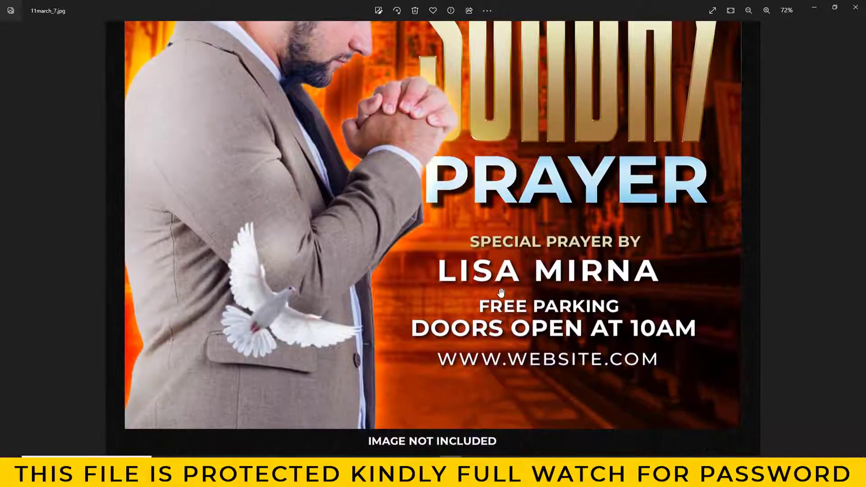
pyautogui.scroll(-2, 501, 292)
# - Move to 24feb6.jpg and zoom in, then back out
pyautogui.press('Right')
pyautogui.scroll(2, 472, 343)
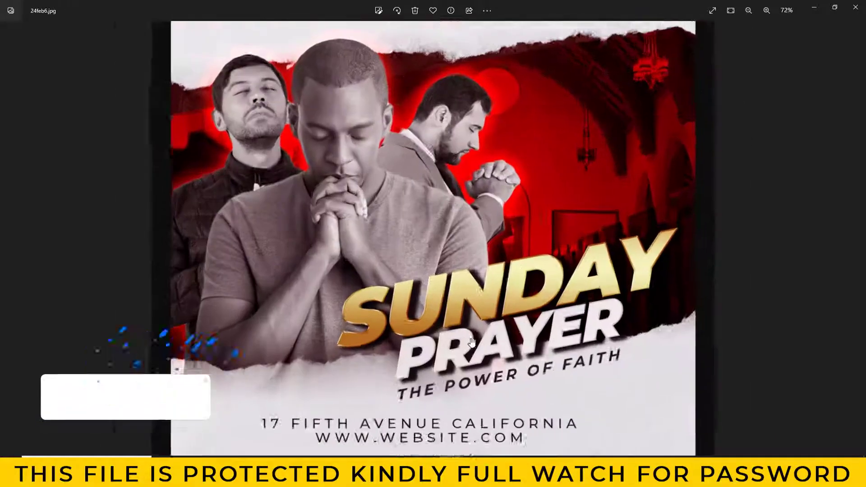
pyautogui.scroll(2, 472, 343)
pyautogui.scroll(-2, 494, 249)
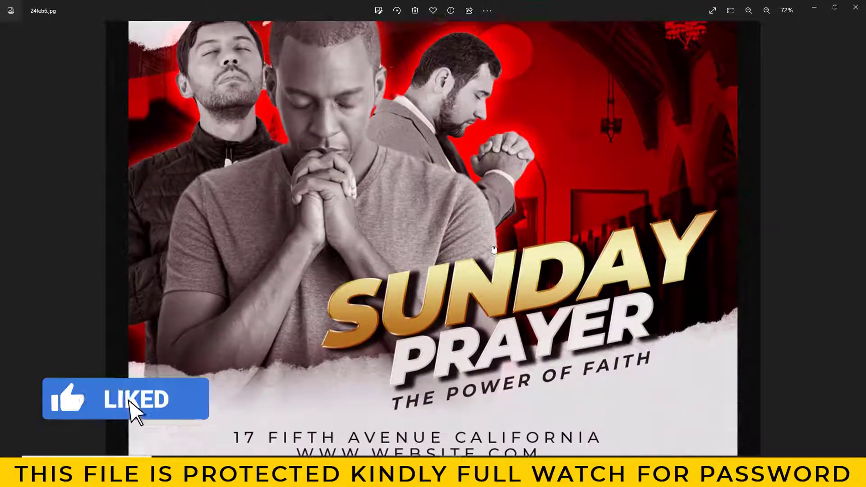
pyautogui.scroll(-1, 494, 249)
pyautogui.scroll(-2, 494, 250)
# - Move to the Good Friday flyer and zoom in, then back out
pyautogui.press('Right')
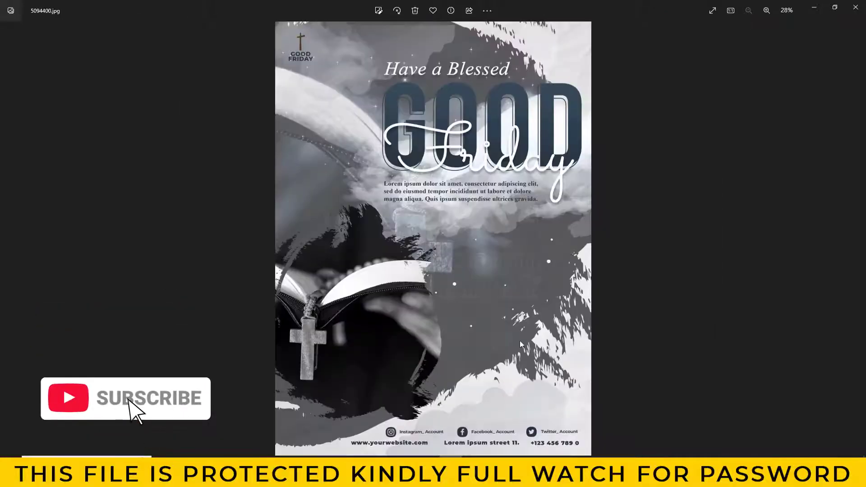
pyautogui.scroll(2, 521, 345)
pyautogui.scroll(2, 468, 361)
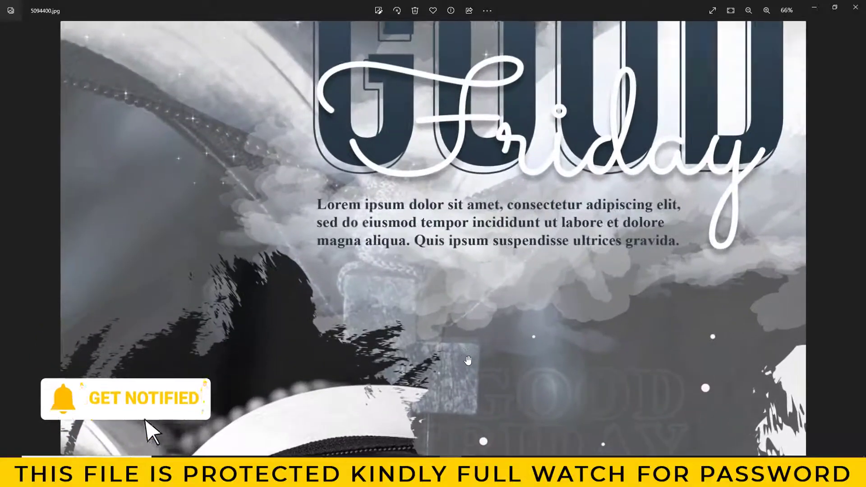
pyautogui.scroll(-3, 468, 361)
pyautogui.scroll(-2, 363, 314)
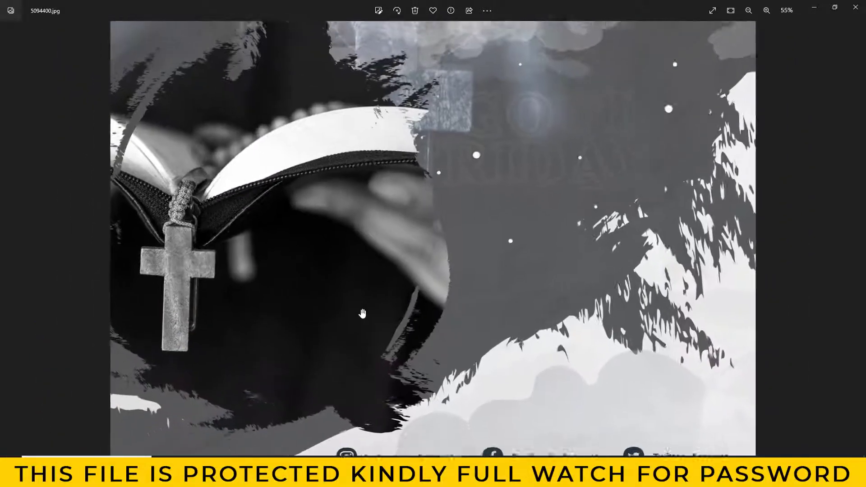
pyautogui.scroll(-2, 362, 314)
pyautogui.scroll(-1, 662, 358)
# - Move to 5481460.jpg, zoom in, then zoom fully back out
pyautogui.press('Right')
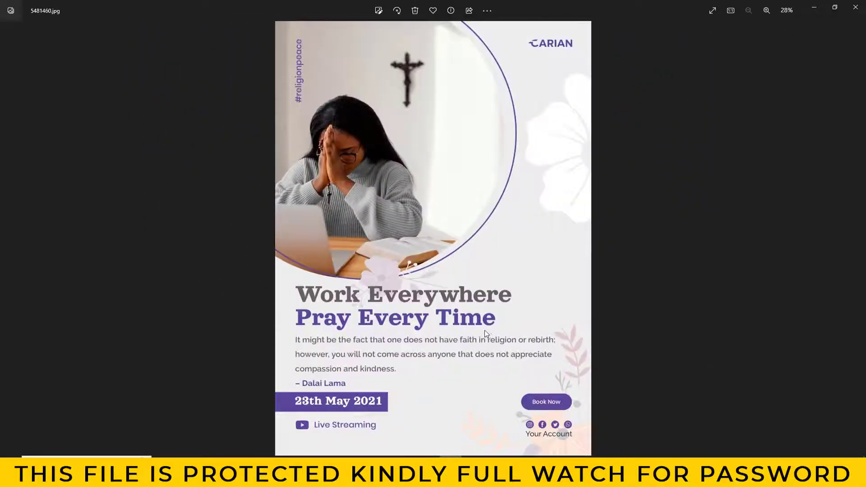
pyautogui.scroll(2, 486, 334)
pyautogui.scroll(2, 415, 351)
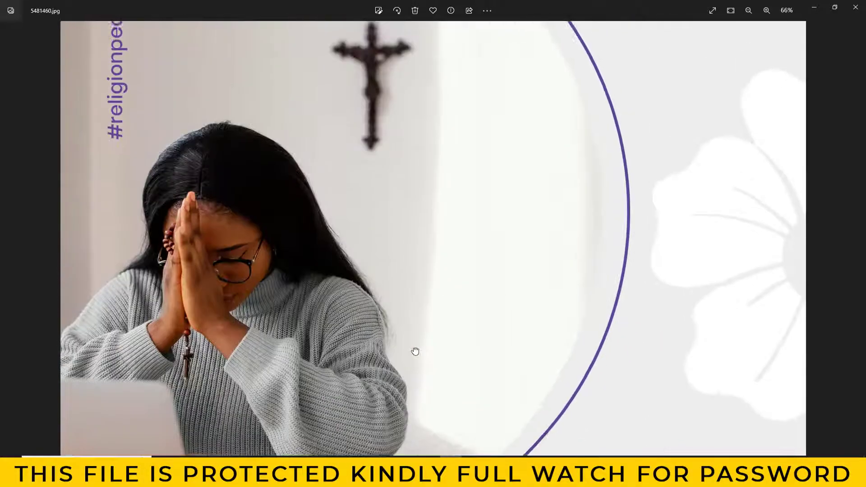
pyautogui.scroll(-1, 415, 351)
pyautogui.scroll(-3, 425, 163)
pyautogui.scroll(-3, 445, 348)
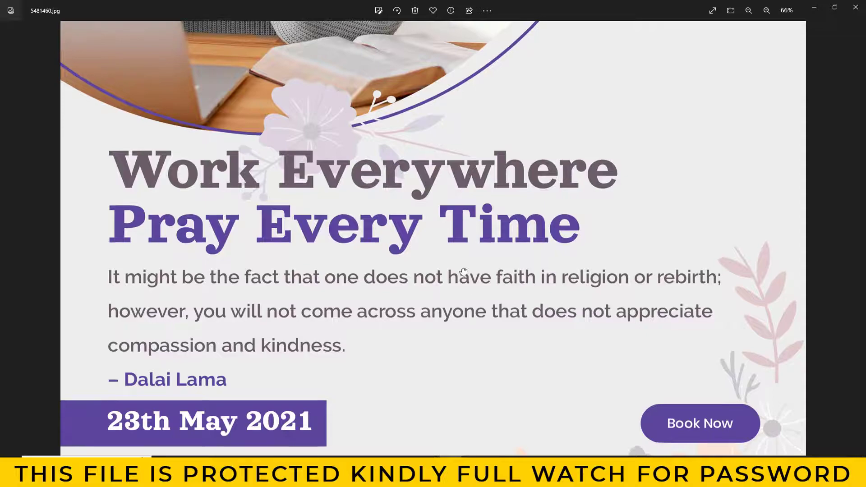
pyautogui.scroll(-2, 471, 289)
pyautogui.scroll(-1, 485, 316)
pyautogui.scroll(-2, 497, 336)
# - Move to Church_Invitation.jpg and zoom in and out on the GOD WORSHIP invitation
pyautogui.press('Right')
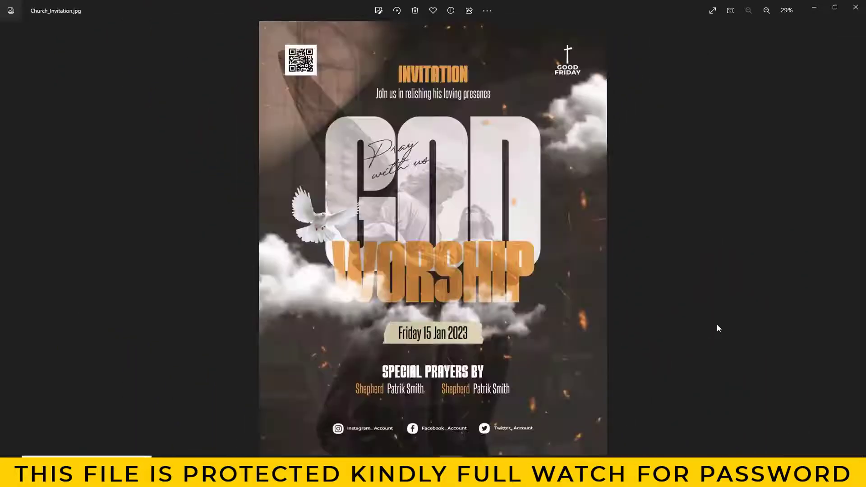
pyautogui.scroll(2, 532, 316)
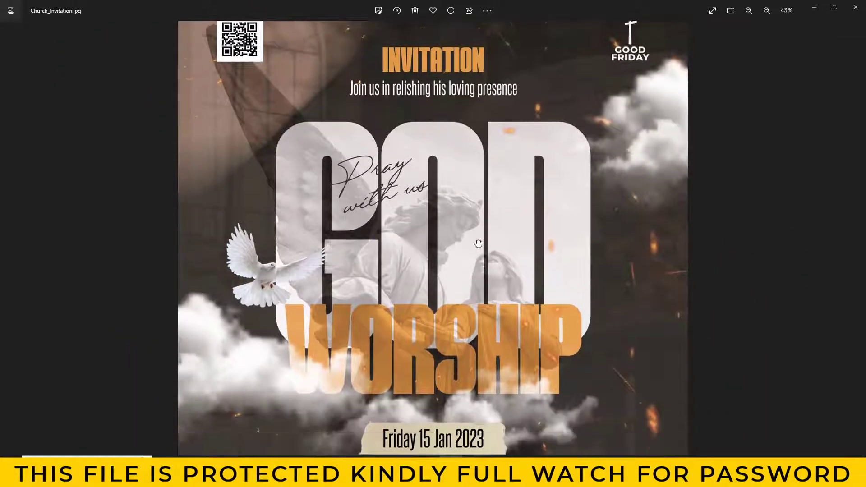
pyautogui.scroll(-1, 478, 243)
pyautogui.scroll(2, 470, 217)
pyautogui.scroll(1, 460, 190)
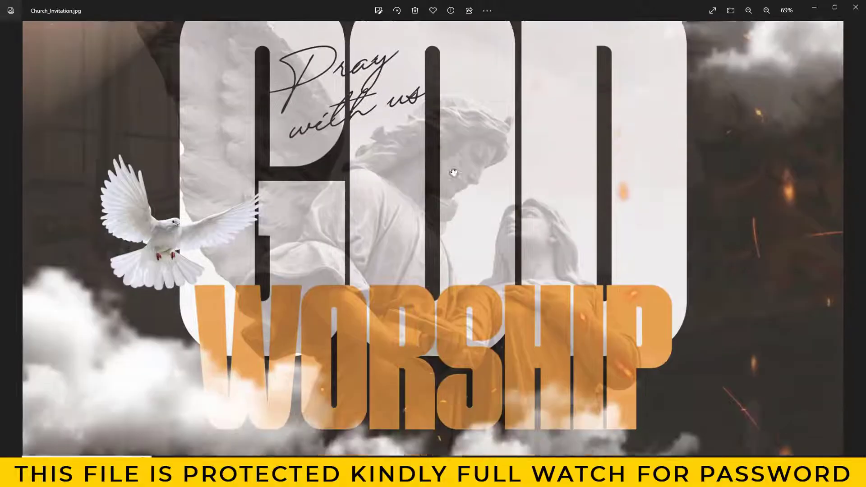
pyautogui.scroll(-1, 478, 217)
pyautogui.scroll(-1, 500, 253)
# - Zoom closer into the GOD WORSHIP invitation, then back out to full view
pyautogui.scroll(1, 533, 298)
pyautogui.scroll(1, 559, 335)
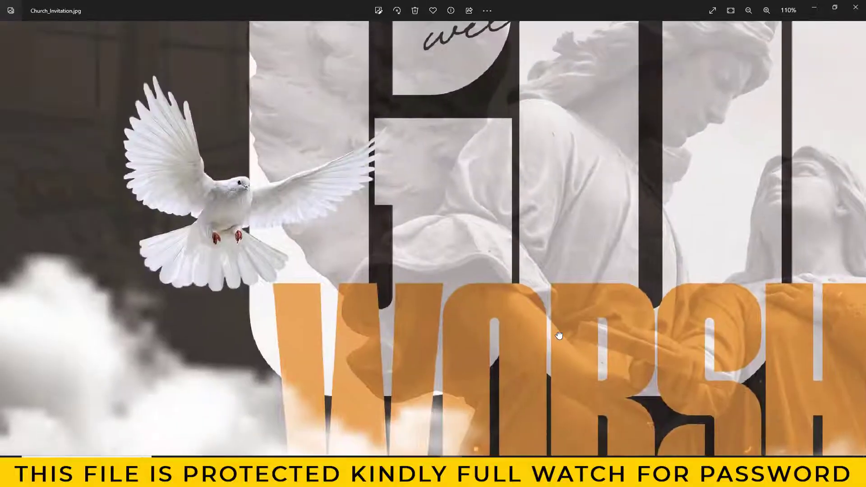
pyautogui.scroll(1, 352, 275)
pyautogui.scroll(-1, 397, 307)
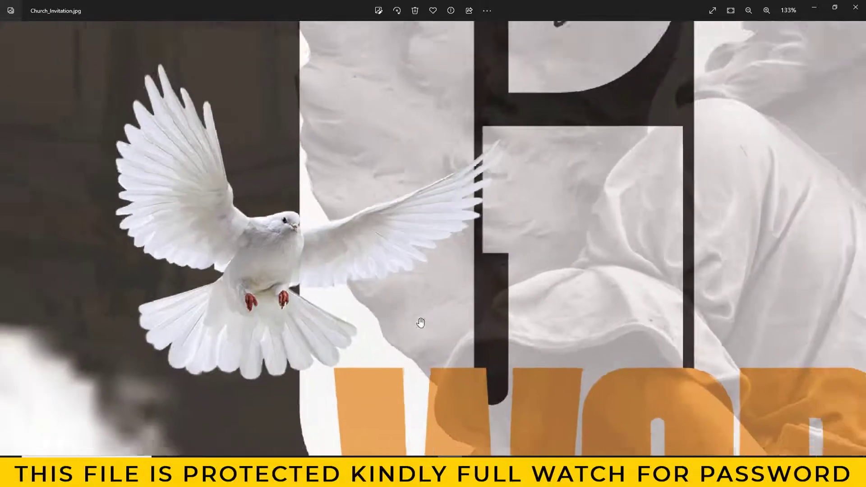
pyautogui.scroll(-1, 519, 327)
pyautogui.scroll(-1, 618, 332)
pyautogui.scroll(-1, 677, 334)
pyautogui.scroll(-1, 745, 336)
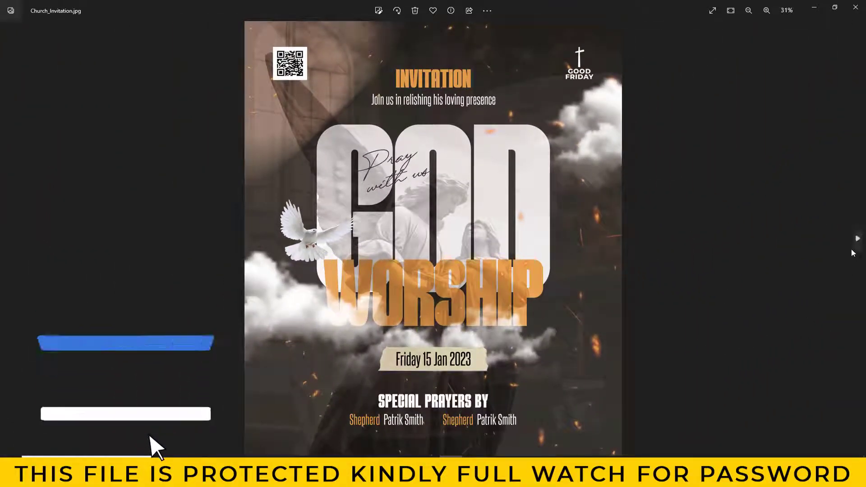
# - Show Church-invitation-Free.jpg zoomed in on SATURDAY 25TH DECEMBER above PRAISE
pyautogui.click(857, 242)
pyautogui.scroll(1, 570, 319)
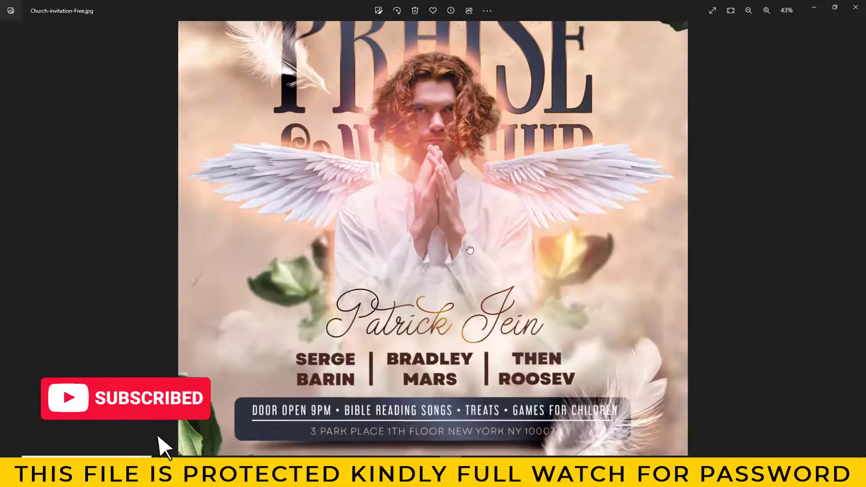
pyautogui.scroll(1, 482, 353)
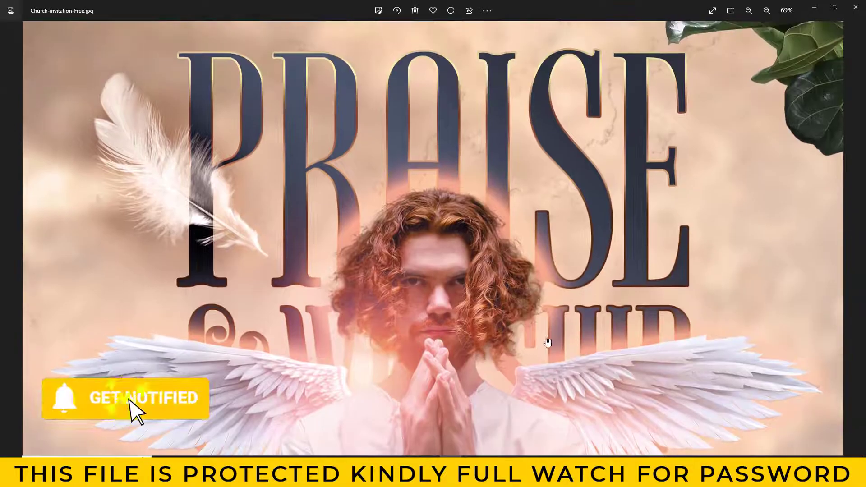
pyautogui.scroll(2, 518, 293)
pyautogui.moveTo(555, 234); pyautogui.dragTo(557, 376)
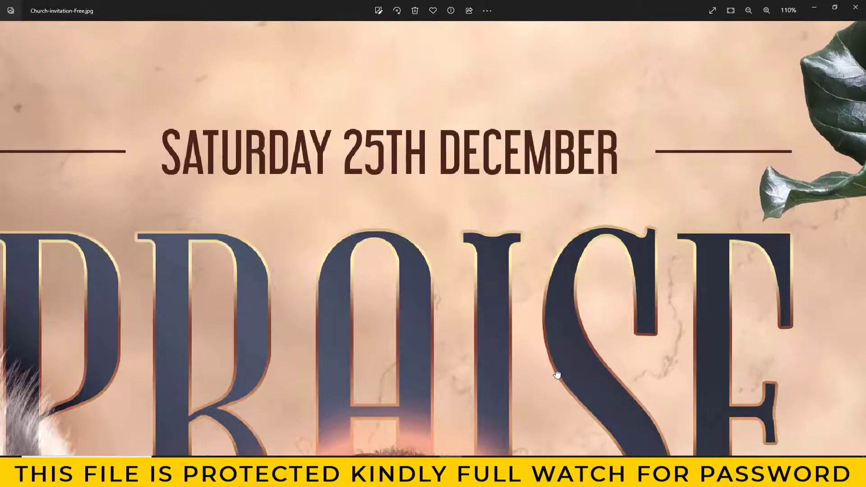
pyautogui.moveTo(794, 281); pyautogui.dragTo(561, 335)
# - Inspect the leaves beside DECEMBER, then zoom out to the full PRAISE flyer
pyautogui.scroll(1, 687, 329)
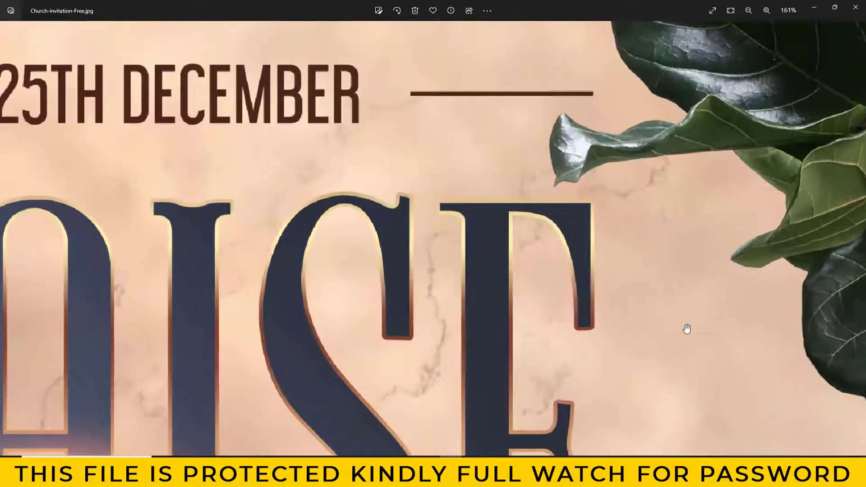
pyautogui.moveTo(687, 329); pyautogui.dragTo(518, 419)
pyautogui.scroll(-2, 508, 424)
pyautogui.scroll(-2, 508, 424)
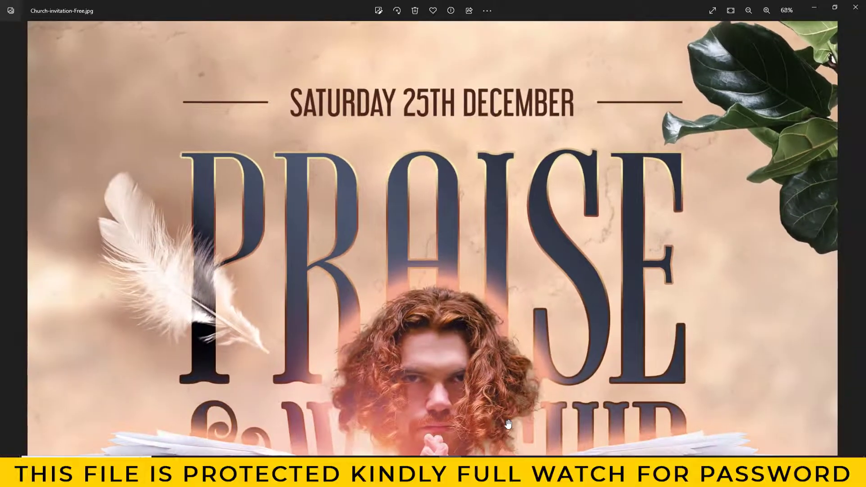
pyautogui.scroll(-1, 508, 424)
pyautogui.scroll(-1, 508, 424)
pyautogui.scroll(-1, 508, 425)
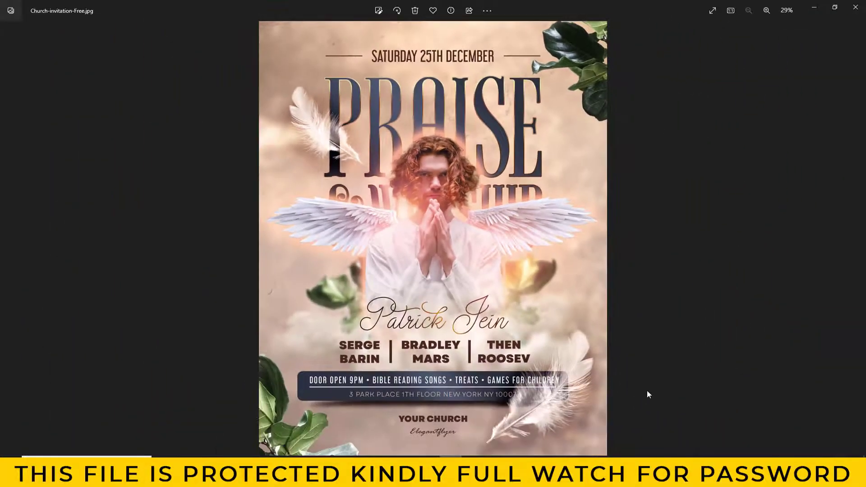
# - Move to Good_friday.jpg and zoom in closely
pyautogui.press('Right')
pyautogui.scroll(1, 427, 305)
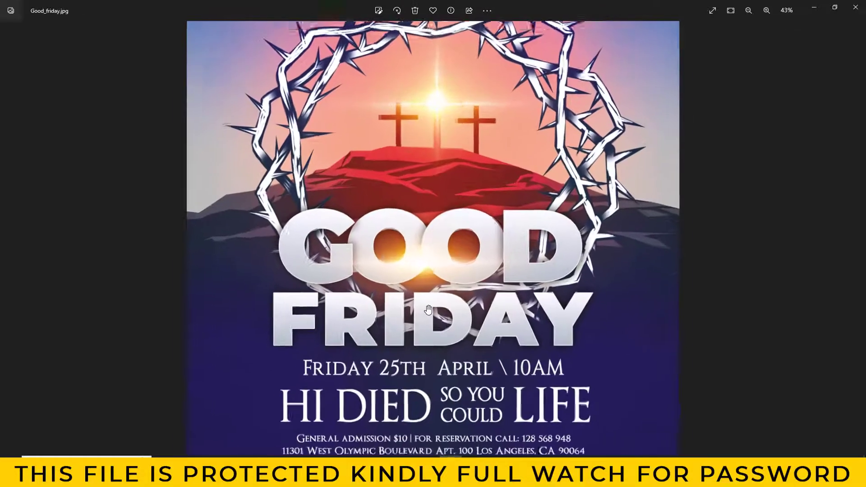
pyautogui.scroll(1, 451, 318)
pyautogui.scroll(1, 451, 319)
pyautogui.scroll(1, 442, 293)
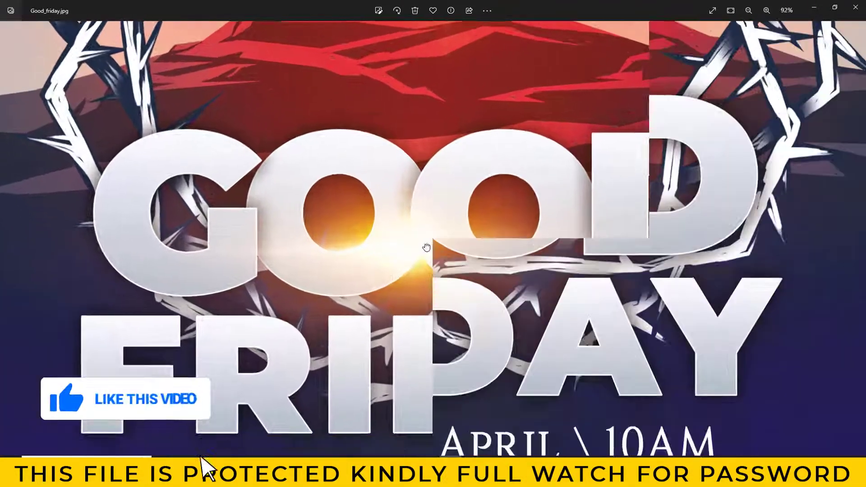
pyautogui.scroll(1, 442, 293)
pyautogui.scroll(2, 446, 293)
pyautogui.scroll(2, 451, 292)
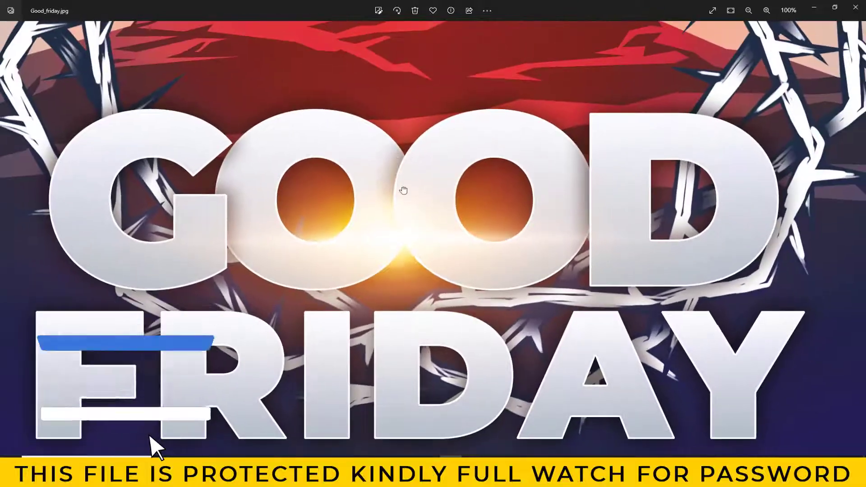
pyautogui.scroll(2, 456, 291)
# - Zoom Good_friday.jpg back out to full view
pyautogui.scroll(-2, 455, 292)
pyautogui.scroll(-1, 464, 312)
pyautogui.scroll(-1, 479, 334)
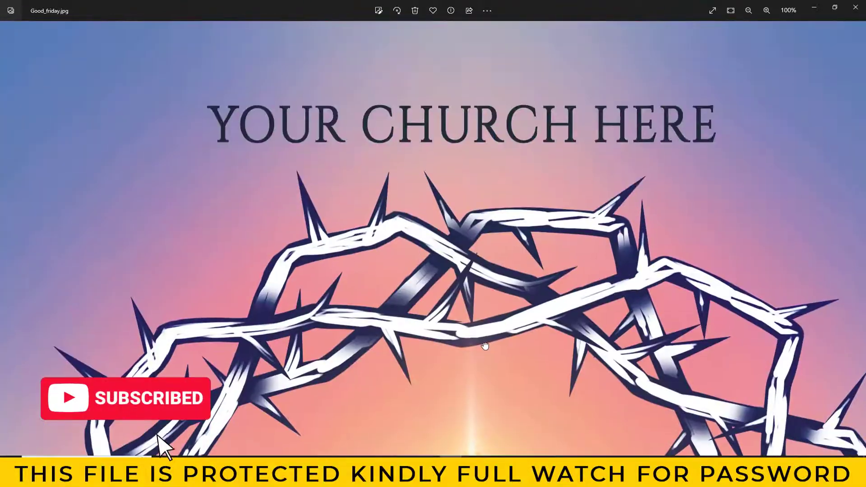
pyautogui.scroll(-2, 485, 346)
pyautogui.scroll(-1, 484, 348)
pyautogui.scroll(-1, 484, 348)
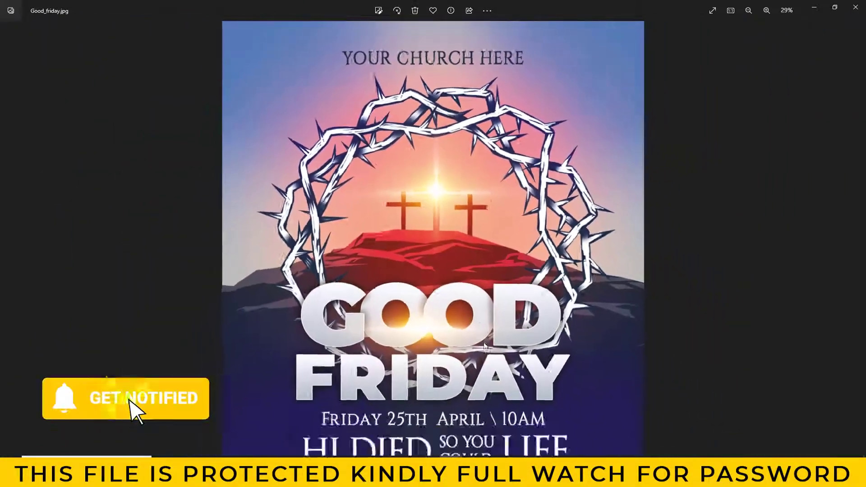
pyautogui.scroll(-1, 541, 370)
# - Move to the next Good Friday flyer and zoom in on it
pyautogui.press('Right')
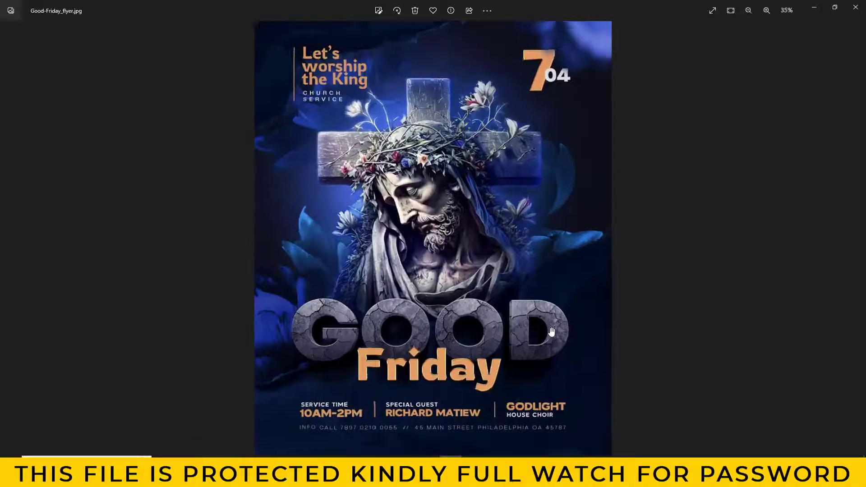
pyautogui.scroll(2, 451, 228)
pyautogui.scroll(1, 452, 228)
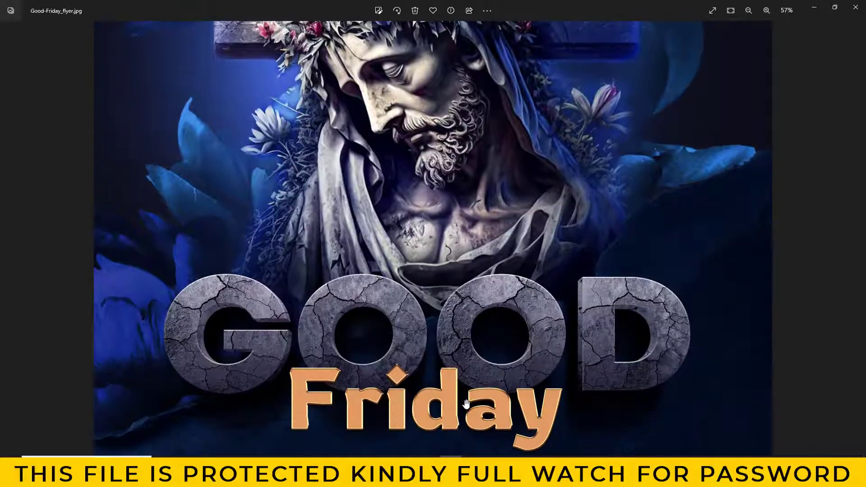
pyautogui.scroll(3, 450, 383)
pyautogui.scroll(-1, 451, 383)
pyautogui.scroll(2, 465, 329)
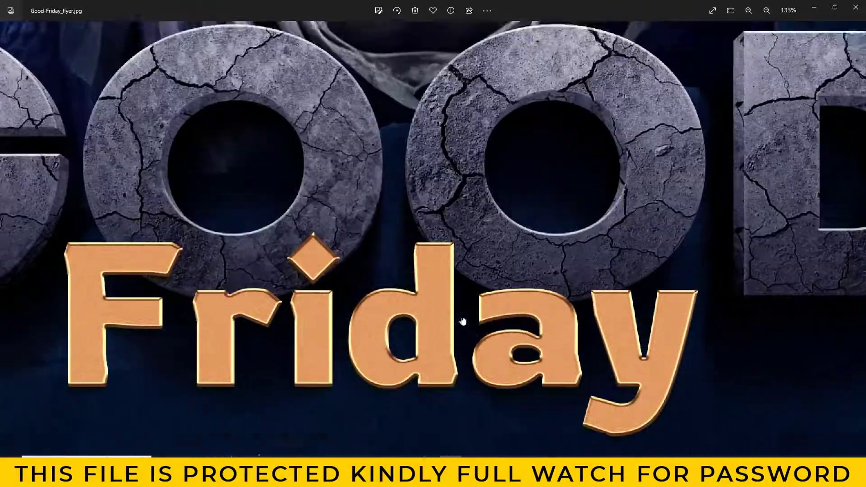
pyautogui.scroll(1, 492, 355)
# - Zoom the second Good Friday flyer back out to full view
pyautogui.scroll(-3, 491, 355)
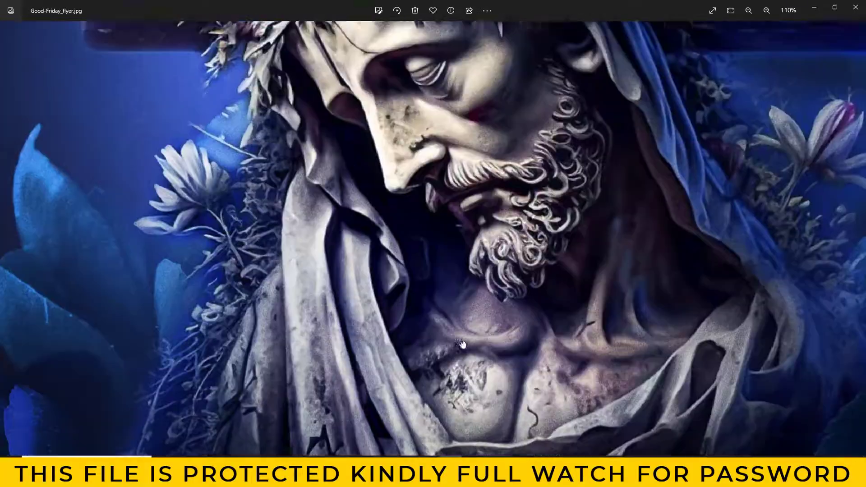
pyautogui.scroll(-1, 465, 347)
pyautogui.scroll(-1, 467, 334)
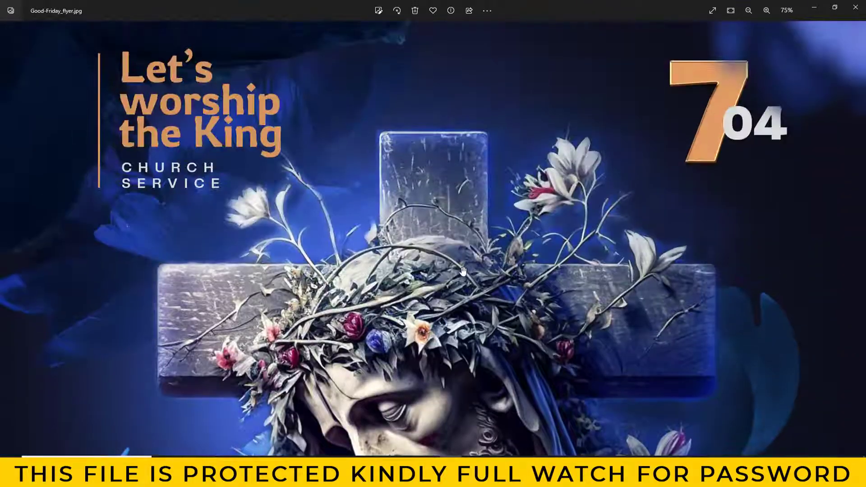
pyautogui.scroll(-1, 470, 308)
pyautogui.scroll(-1, 471, 308)
pyautogui.scroll(-1, 471, 318)
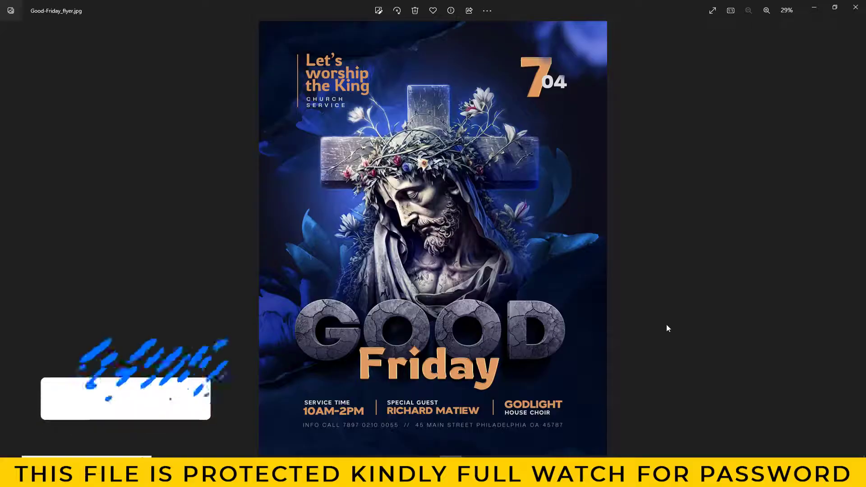
# - Move to the Pastor Anniversary flyer and zoom in on it
pyautogui.press('Right')
pyautogui.scroll(1, 446, 275)
pyautogui.scroll(1, 446, 275)
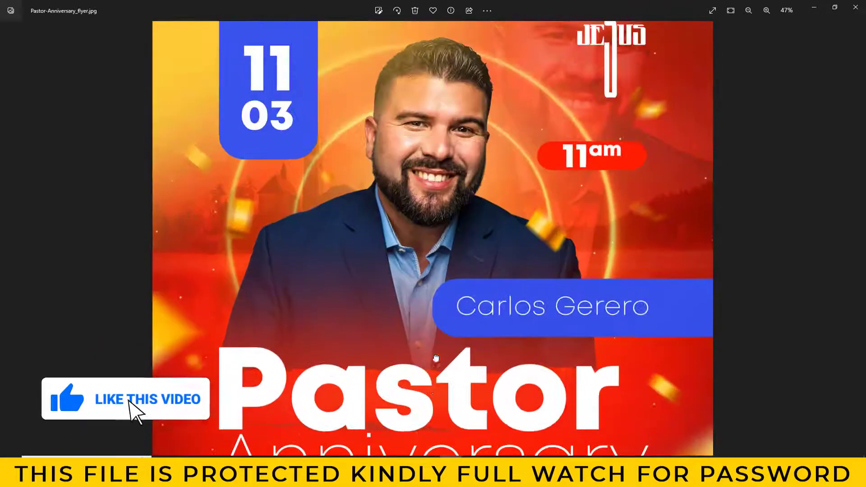
pyautogui.scroll(1, 446, 275)
pyautogui.scroll(1, 445, 275)
pyautogui.scroll(1, 287, 267)
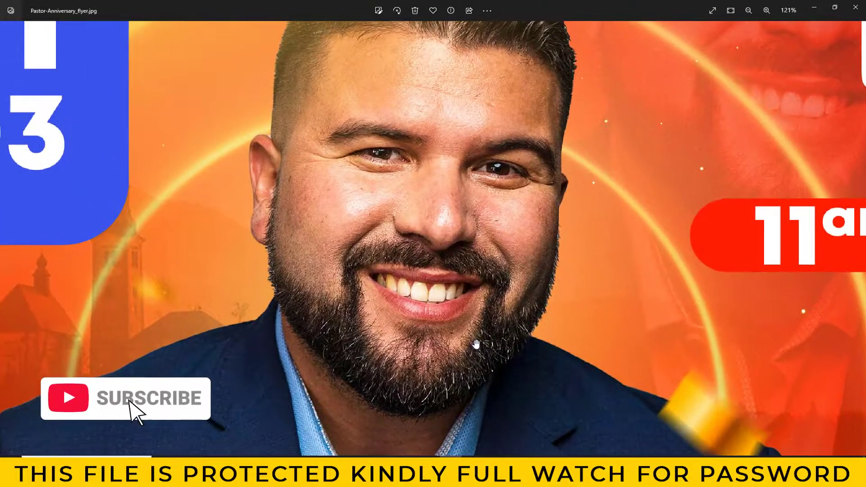
pyautogui.scroll(-1, 288, 267)
pyautogui.scroll(-1, 564, 363)
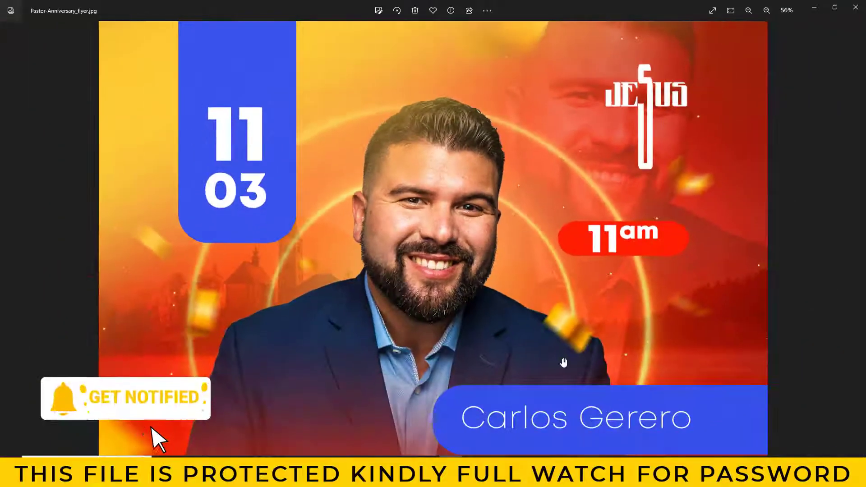
pyautogui.scroll(-1, 595, 384)
# - View the Pastor Anniversary headline, zoom out, then advance to the Pray&Praise flyer
pyautogui.moveTo(496, 343); pyautogui.dragTo(451, 253)
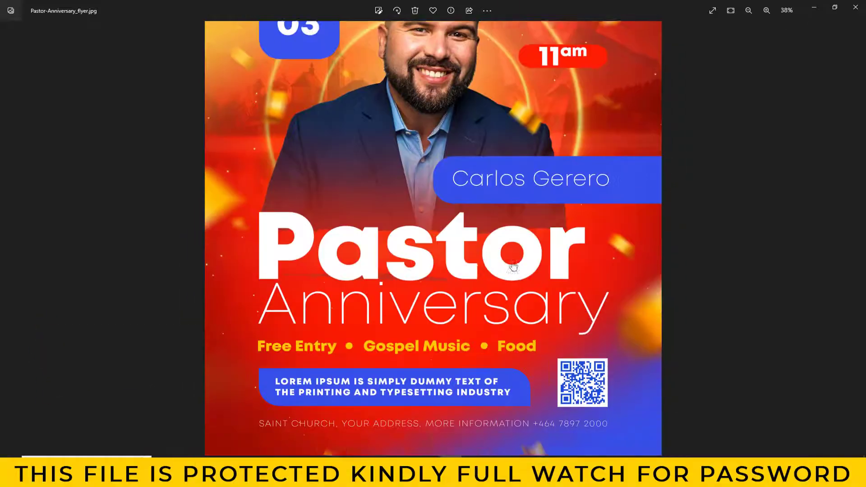
pyautogui.scroll(2, 434, 237)
pyautogui.scroll(-2, 477, 364)
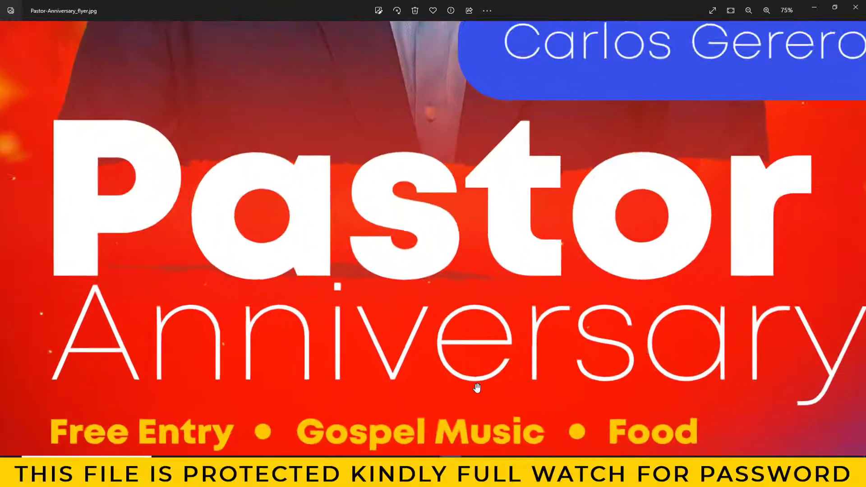
pyautogui.scroll(-1, 477, 388)
pyautogui.scroll(-2, 477, 388)
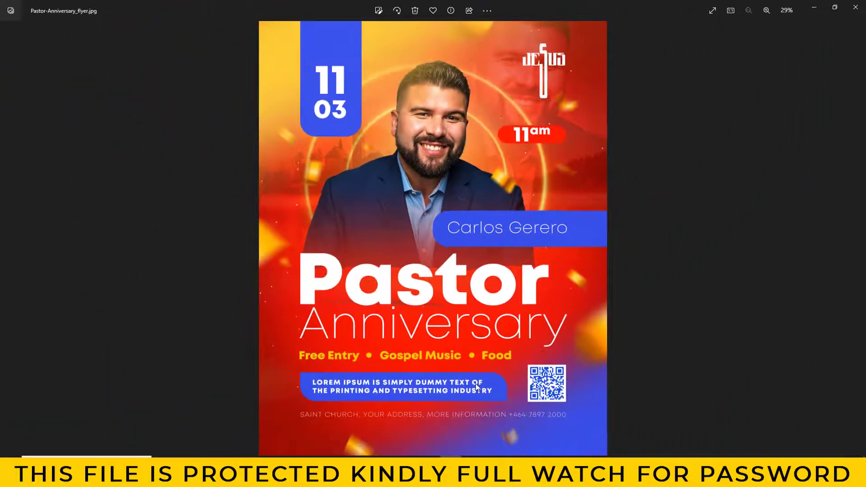
pyautogui.press('Right')
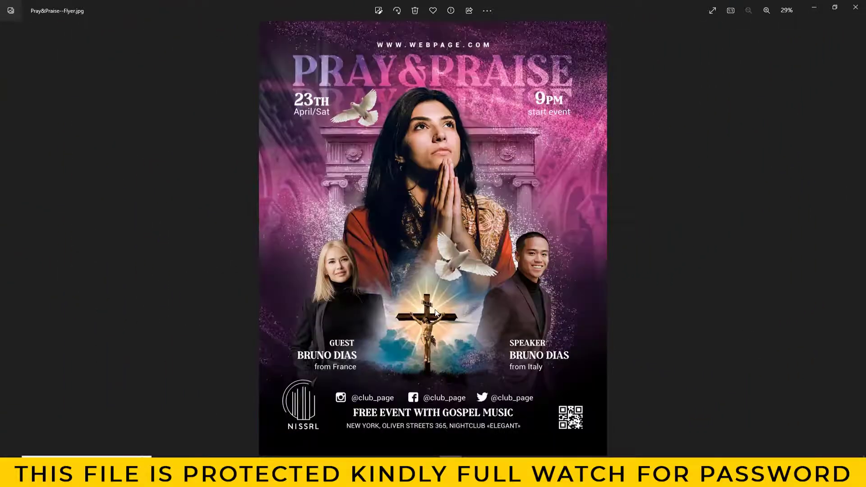
# - Zoom into Pray&Praise--Flyer.jpg for detail, then back out to the full 23th April flyer
pyautogui.scroll(2, 436, 327)
pyautogui.scroll(1, 440, 316)
pyautogui.scroll(2, 451, 293)
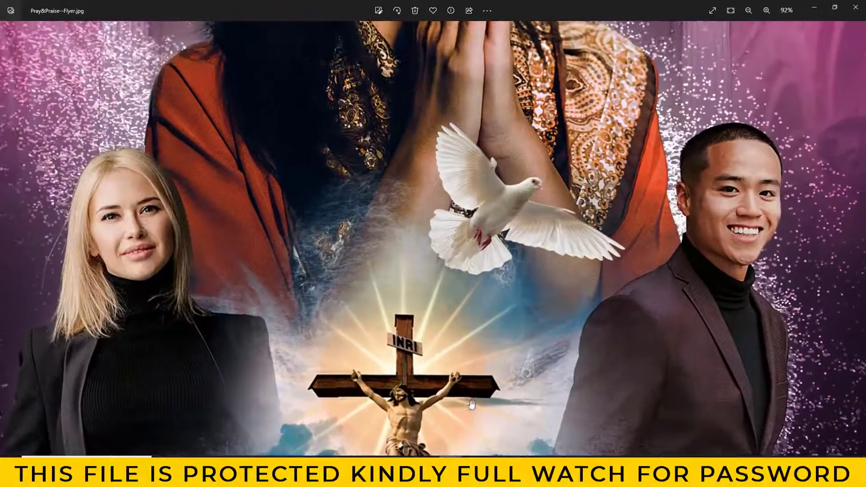
pyautogui.scroll(2, 462, 270)
pyautogui.scroll(-2, 497, 280)
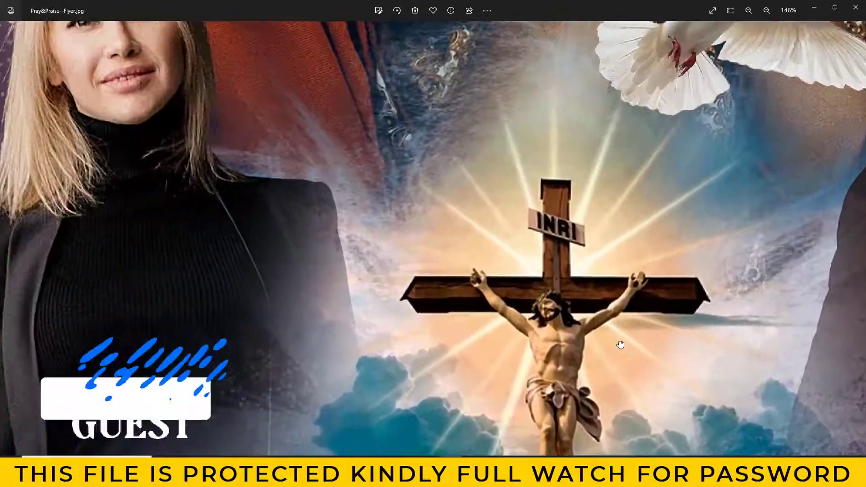
pyautogui.scroll(-2, 569, 138)
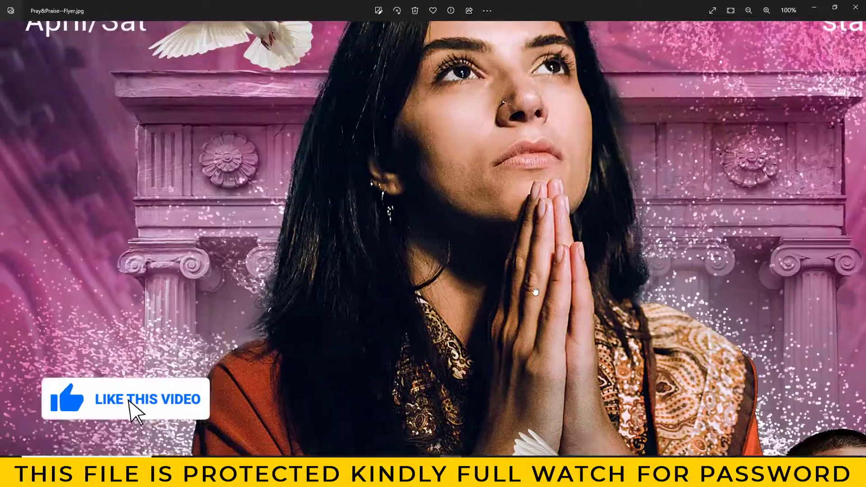
pyautogui.scroll(-1, 516, 164)
pyautogui.scroll(-1, 587, 207)
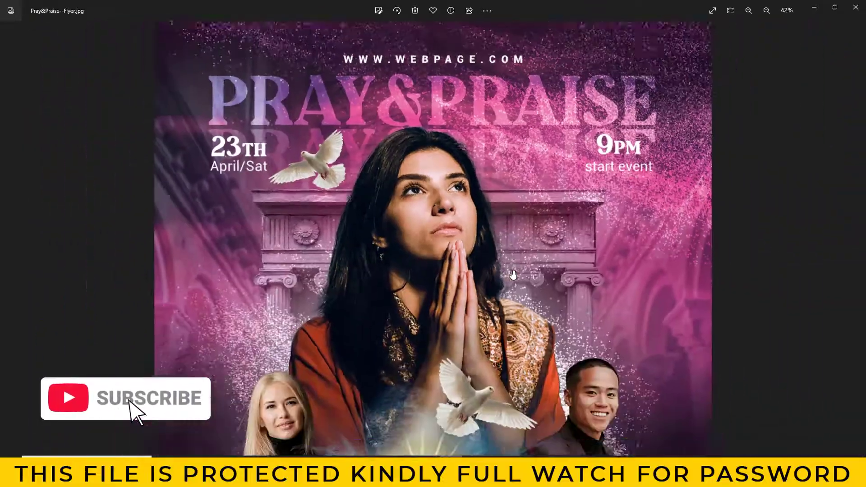
pyautogui.scroll(-1, 654, 253)
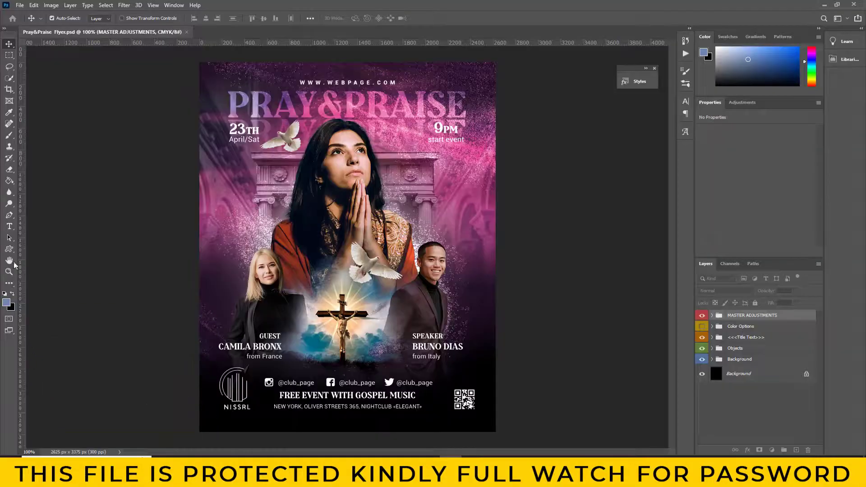
# - Zoom in twice on the Pray&Praise flyer canvas and scroll down through it
pyautogui.click(9, 272)
pyautogui.click(307, 198)
pyautogui.click(383, 208)
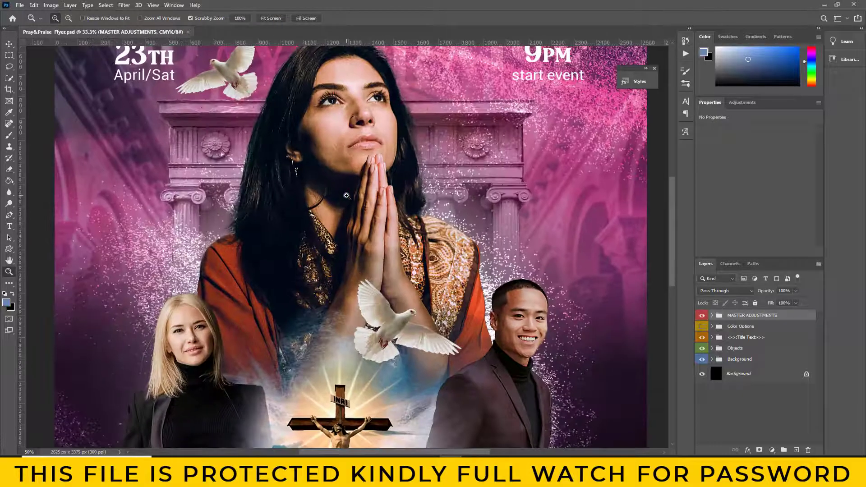
pyautogui.scroll(-1, 393, 239)
pyautogui.scroll(-3, 397, 257)
pyautogui.scroll(-2, 403, 272)
pyautogui.scroll(-1, 403, 272)
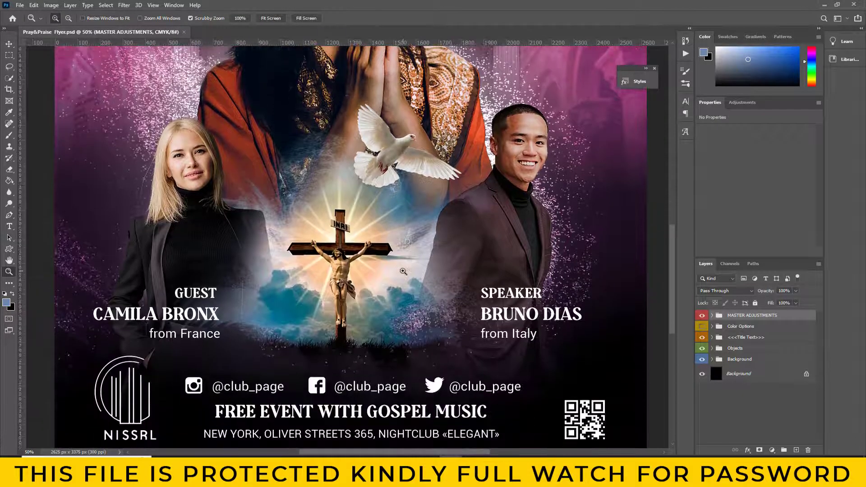
pyautogui.scroll(-2, 403, 271)
# - Scroll back up and fit the whole flyer in the window
pyautogui.scroll(3, 402, 271)
pyautogui.scroll(2, 403, 271)
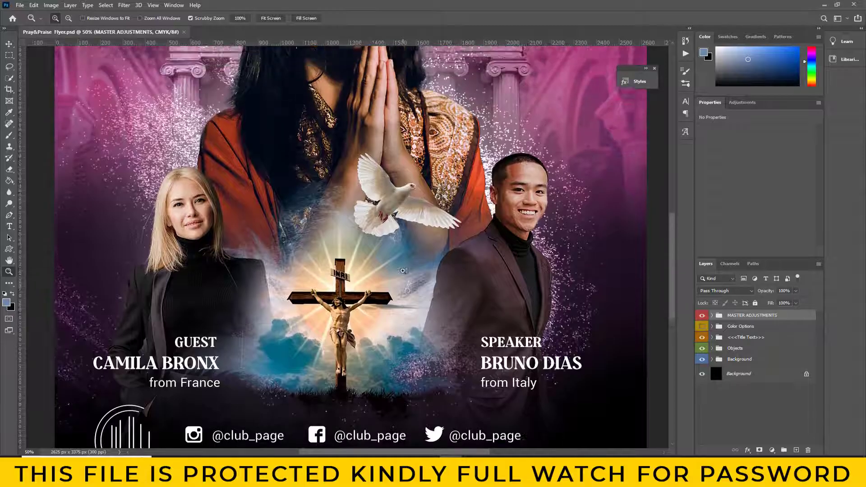
pyautogui.scroll(2, 403, 271)
pyautogui.scroll(3, 403, 271)
pyautogui.scroll(2, 403, 271)
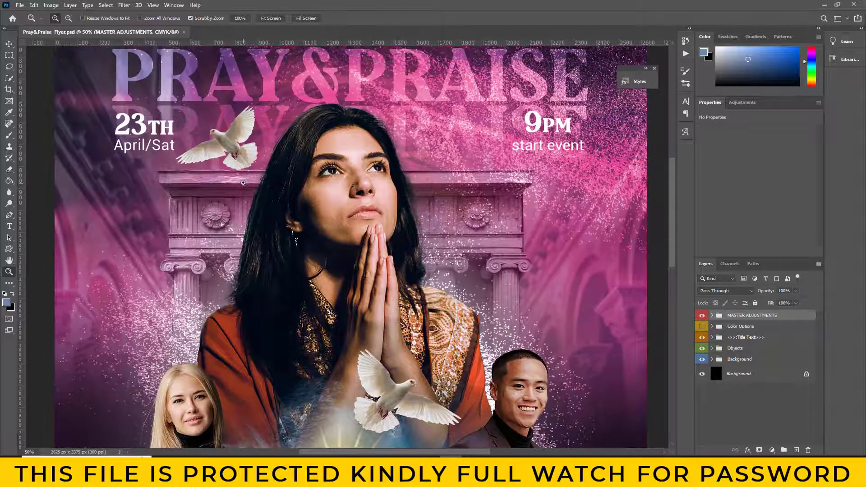
pyautogui.click(260, 188)
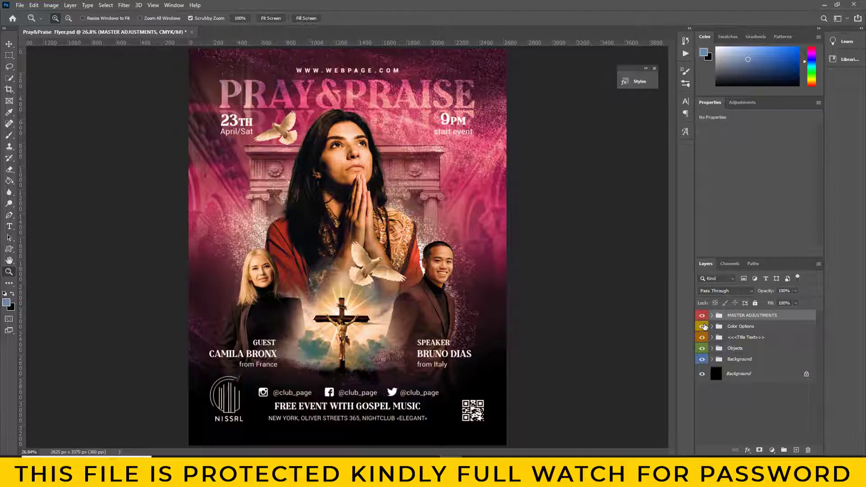
# - Toggle visibility of the text, people and cross, and pink background groups to check them
pyautogui.click(702, 338)
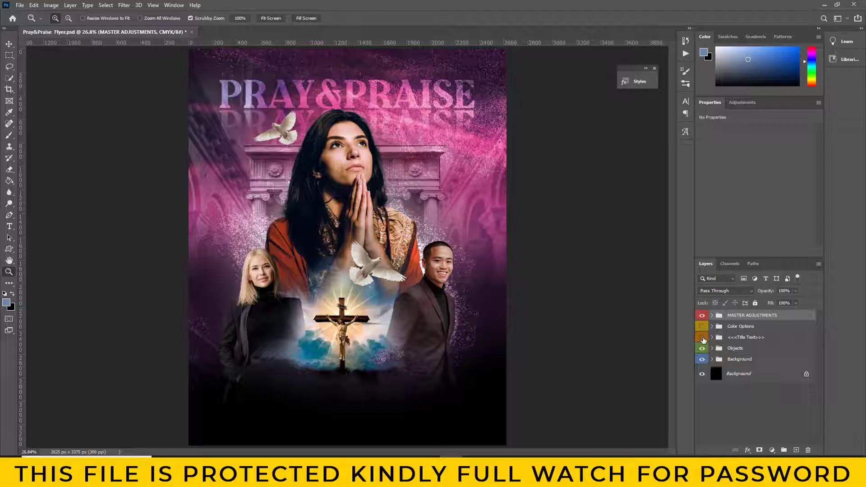
pyautogui.click(703, 338)
pyautogui.click(703, 350)
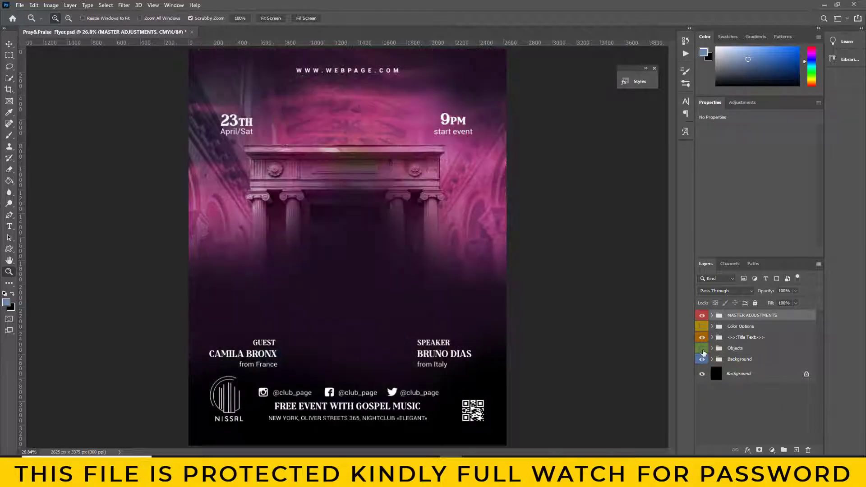
pyautogui.click(703, 359)
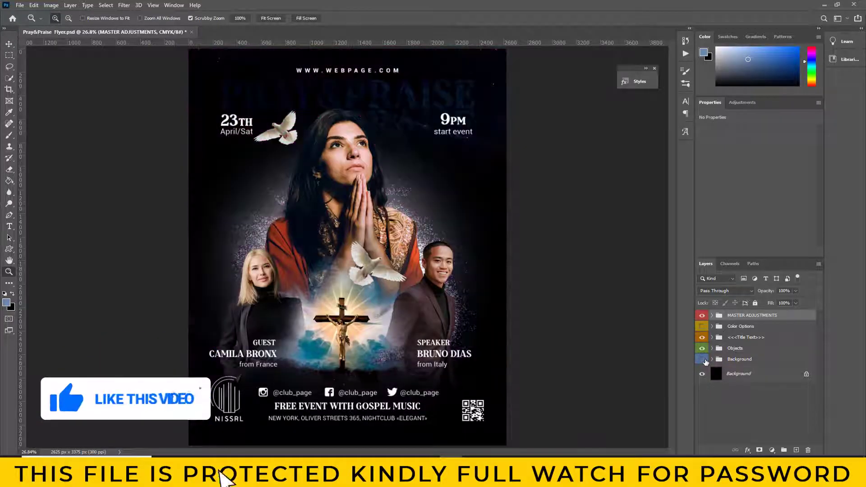
# - Expand the Objects group and select the YOUR IMAGES smart object layer
pyautogui.click(713, 348)
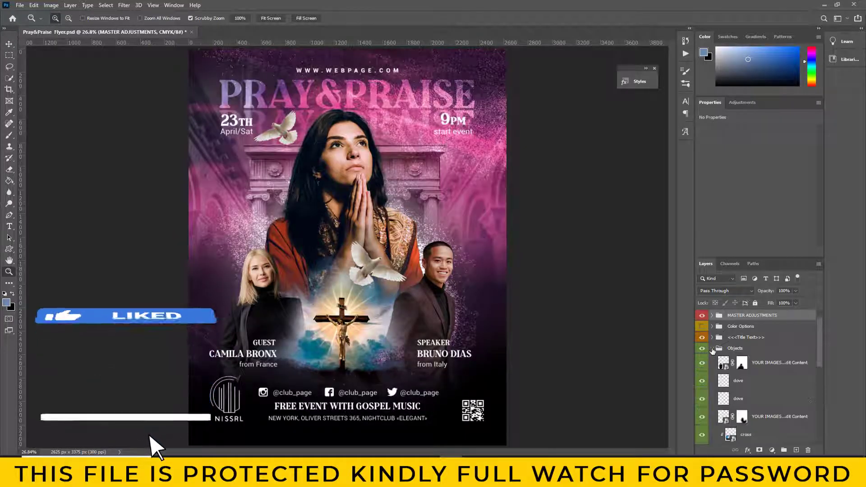
pyautogui.scroll(-3, 767, 389)
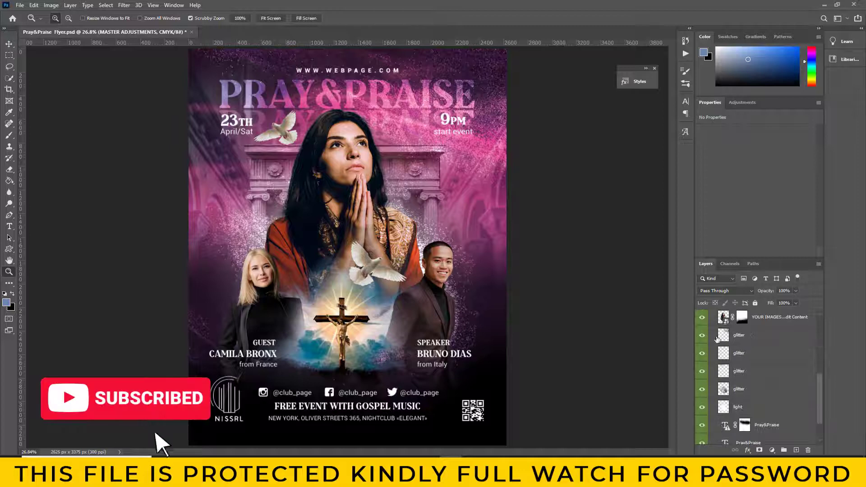
pyautogui.click(725, 319)
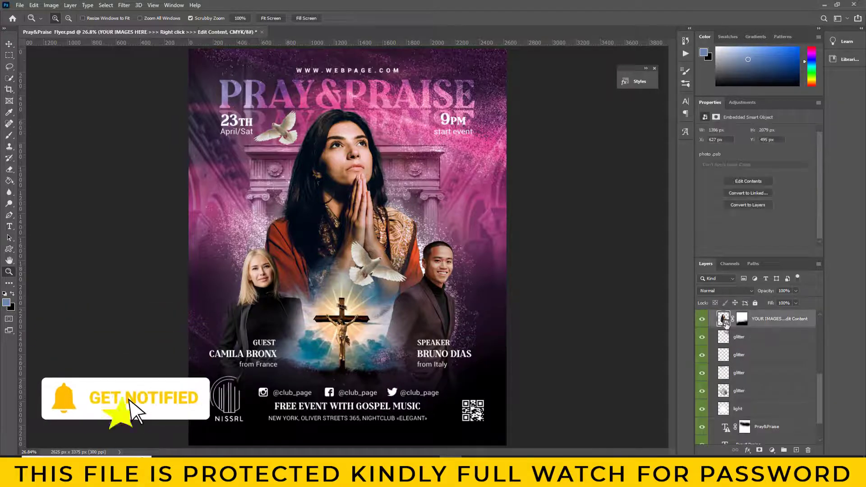
# - Open the central photo's smart object and the nhj.png image of the praying man
pyautogui.doubleClick(725, 319)
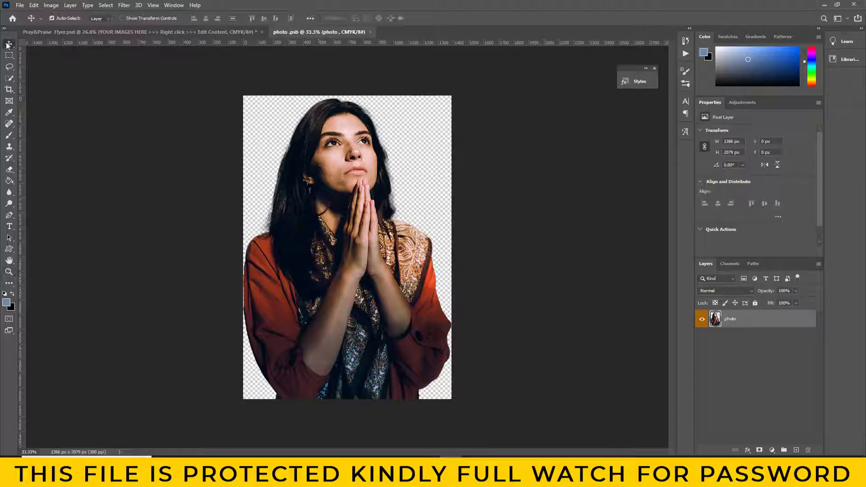
pyautogui.click(20, 5)
pyautogui.click(31, 23)
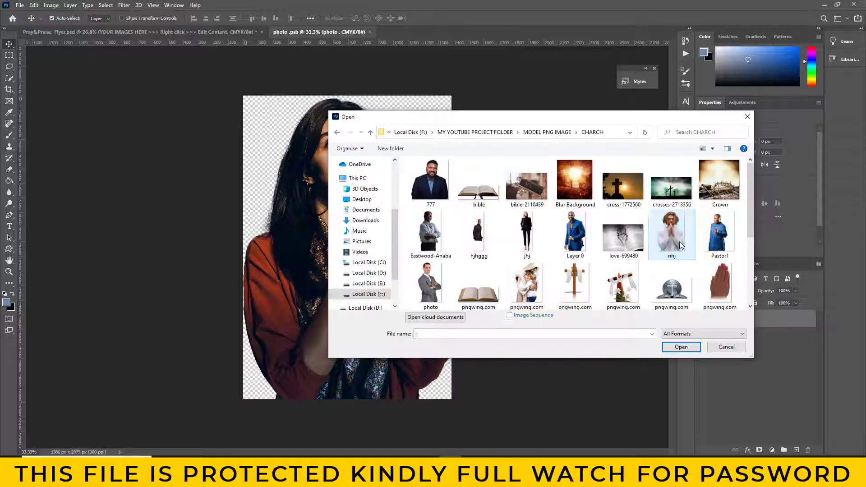
pyautogui.click(683, 348)
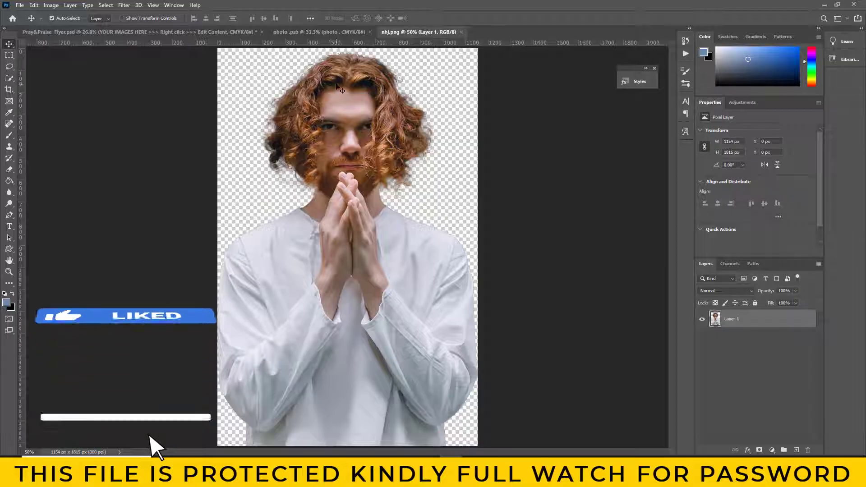
# - Move the praying man into photo.psb and enlarge him to cover the woman
pyautogui.moveTo(424, 237)
pyautogui.mouseDown()
pyautogui.moveTo(334, 34)
pyautogui.moveTo(370, 275)
pyautogui.mouseUp()
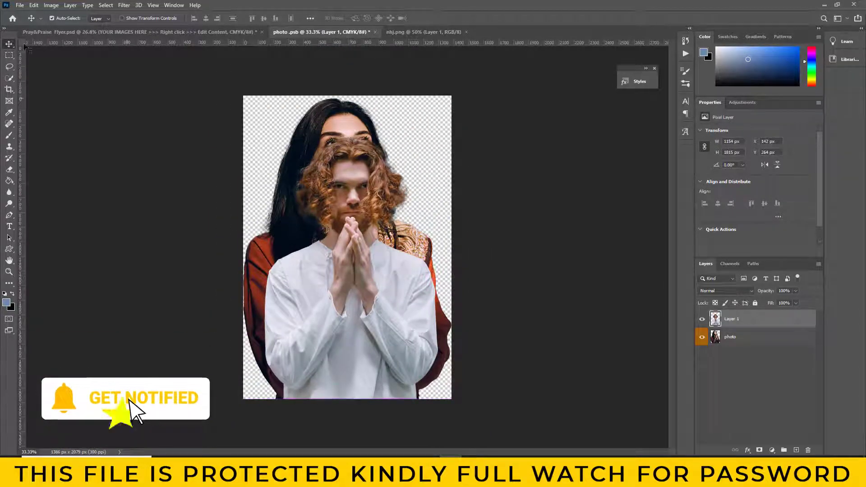
pyautogui.hotkey('alt', 'e')
pyautogui.click(88, 196)
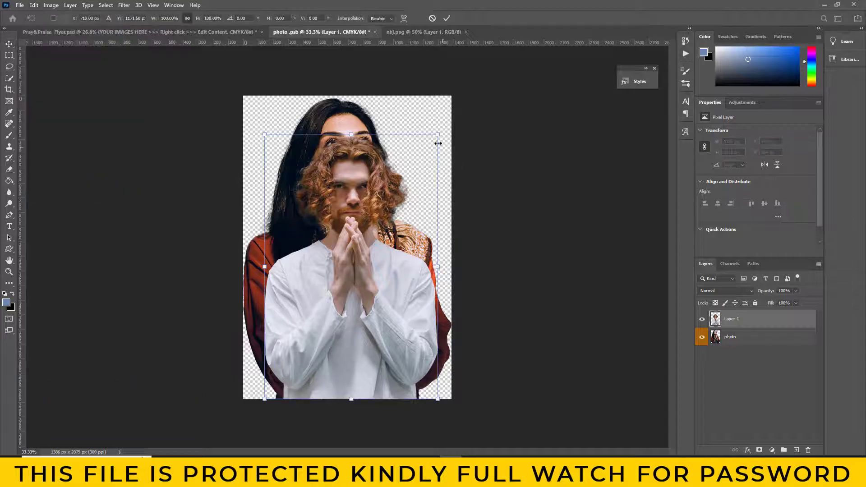
pyautogui.moveTo(437, 134); pyautogui.dragTo(458, 97)
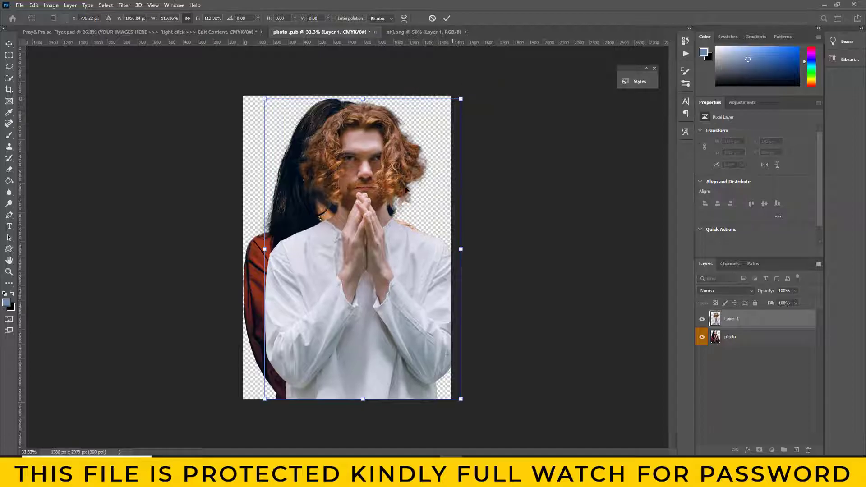
pyautogui.moveTo(407, 189); pyautogui.dragTo(393, 190)
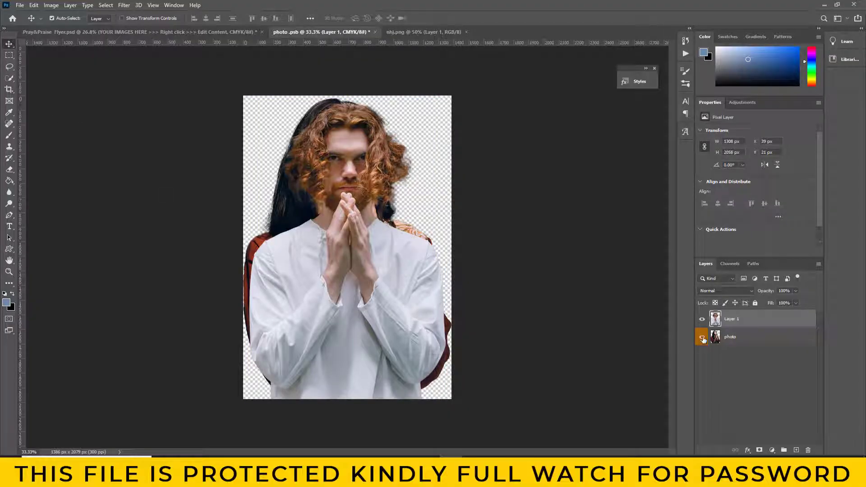
# - Close nhj.png, then close and save photo.psb back into the flyer
pyautogui.click(469, 32)
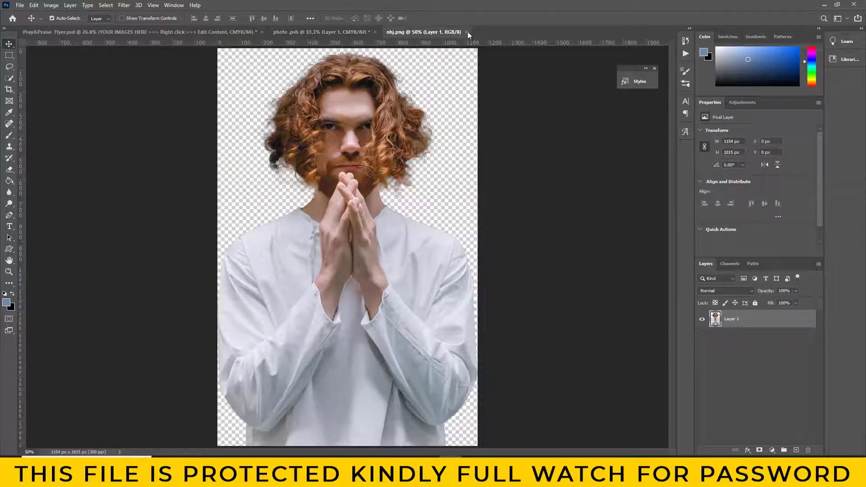
pyautogui.click(467, 32)
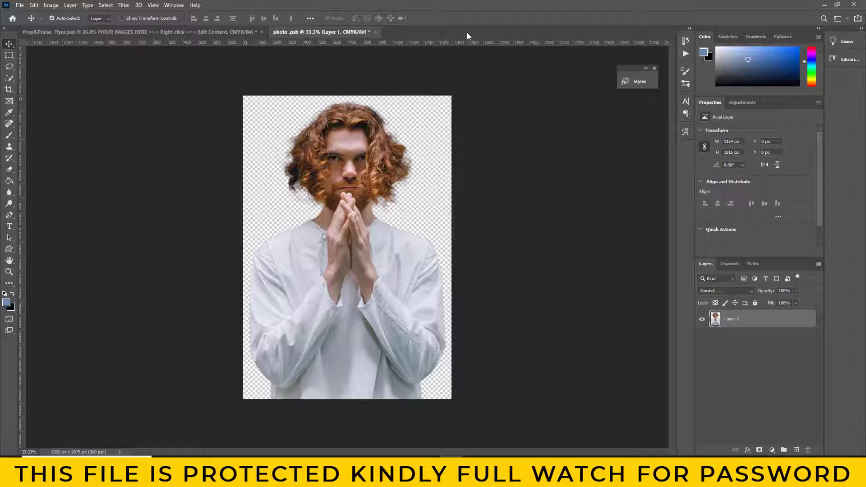
pyautogui.click(375, 32)
pyautogui.click(390, 174)
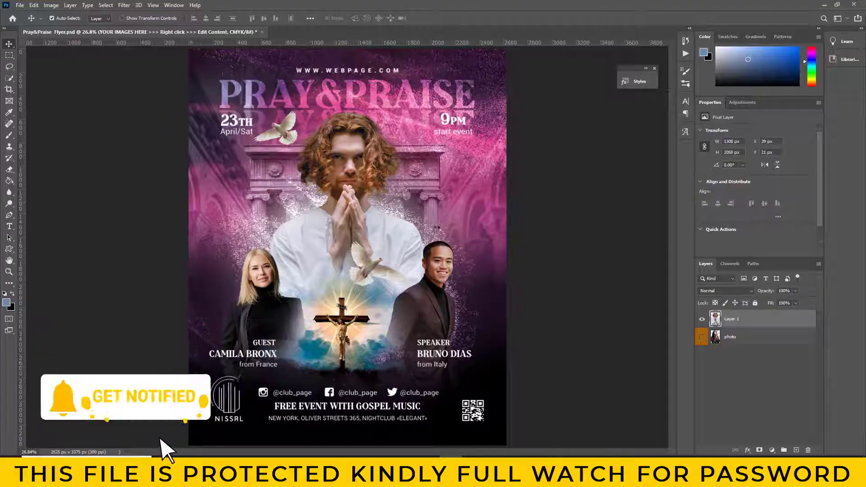
pyautogui.scroll(-3, 779, 388)
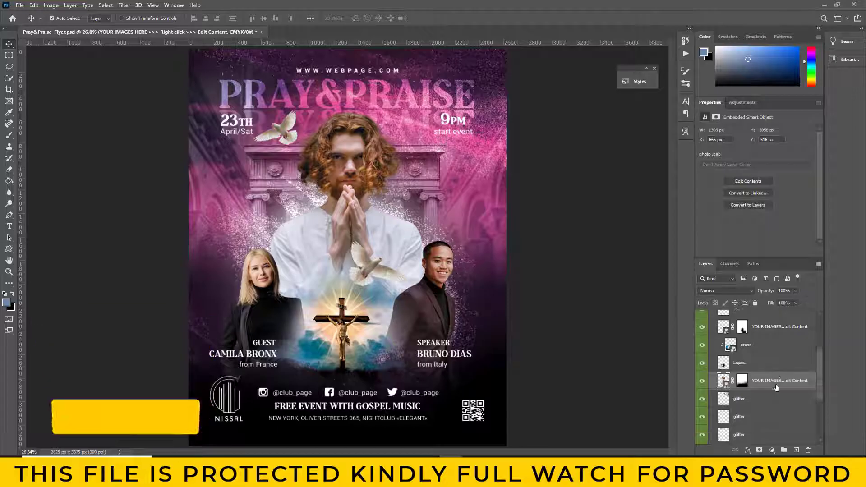
pyautogui.scroll(-3, 777, 388)
pyautogui.scroll(-1, 777, 388)
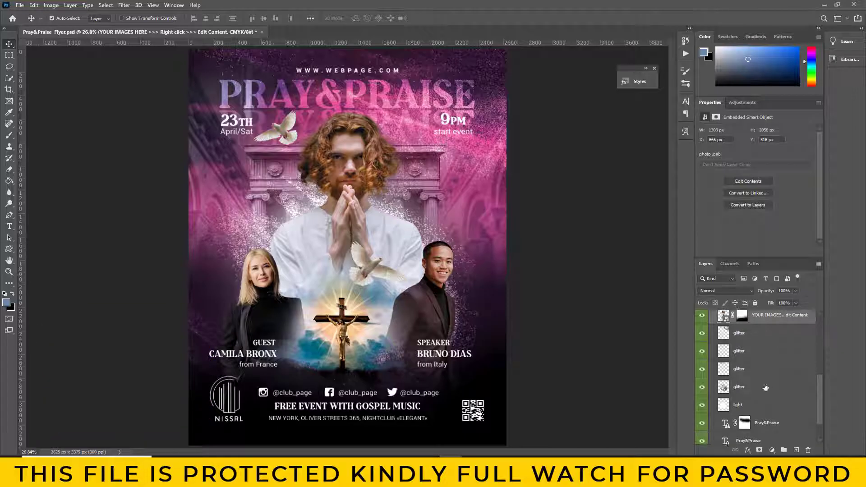
pyautogui.click(701, 388)
pyautogui.scroll(3, 796, 389)
pyautogui.scroll(2, 776, 383)
pyautogui.scroll(2, 749, 373)
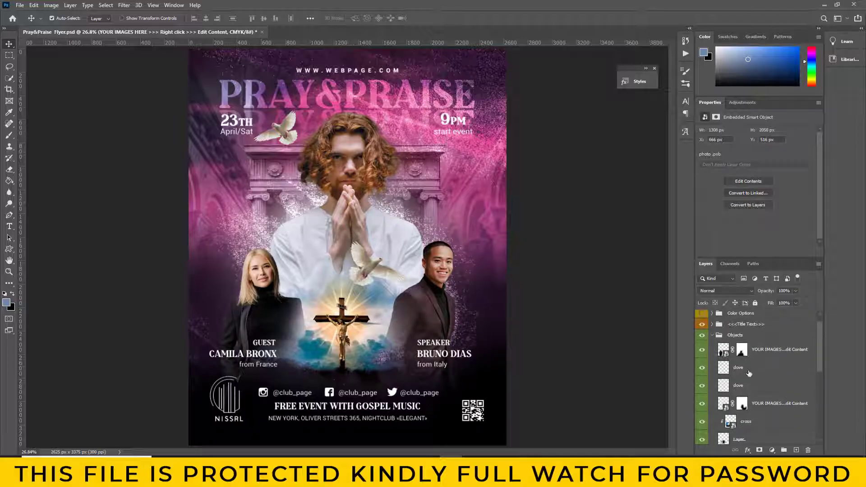
pyautogui.click(702, 352)
pyautogui.scroll(-1, 775, 418)
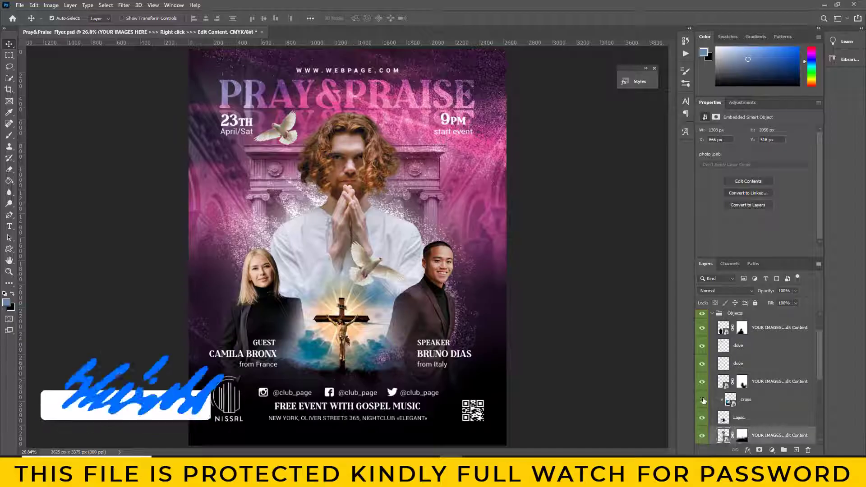
pyautogui.click(703, 400)
pyautogui.scroll(-3, 758, 402)
pyautogui.scroll(-3, 749, 397)
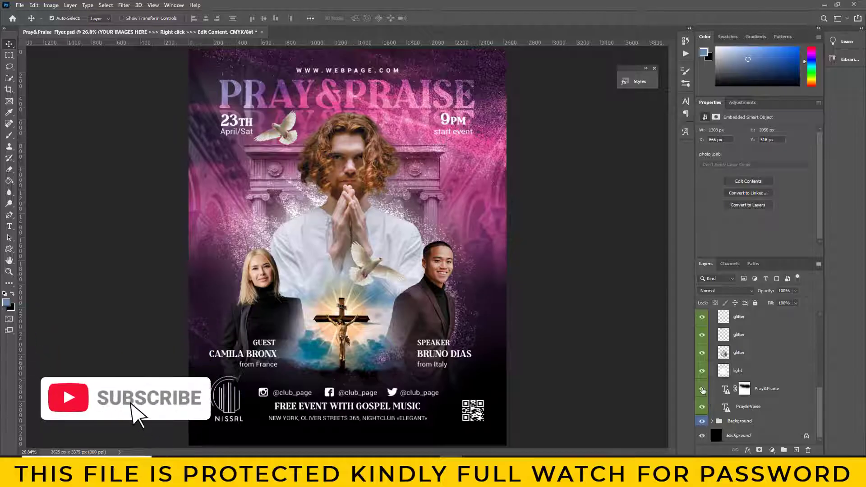
pyautogui.click(704, 407)
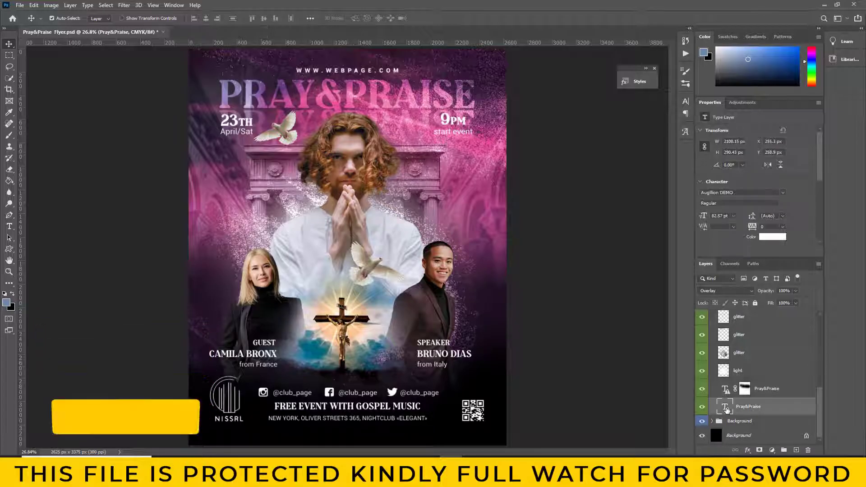
# - Clear the PRAY&PRAISE headline text so the headline reads YOUR TEXT
pyautogui.doubleClick(725, 408)
pyautogui.press('BackSpace')
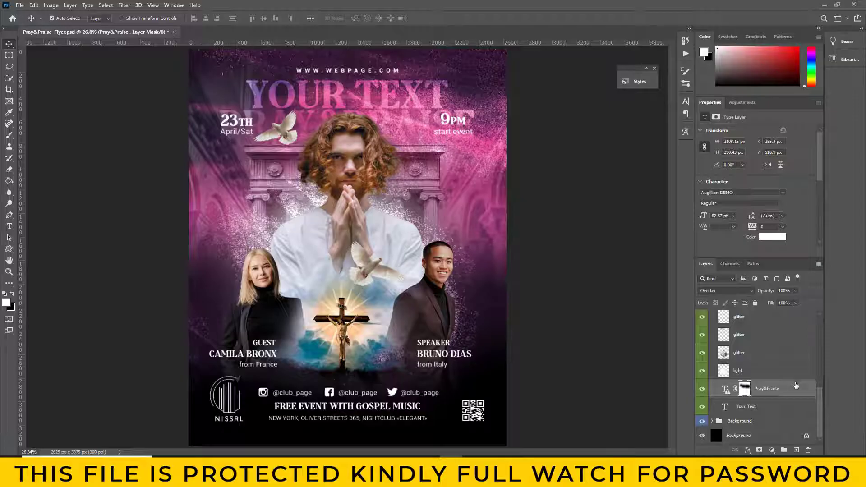
pyautogui.scroll(2, 796, 385)
pyautogui.scroll(2, 796, 385)
pyautogui.scroll(2, 797, 385)
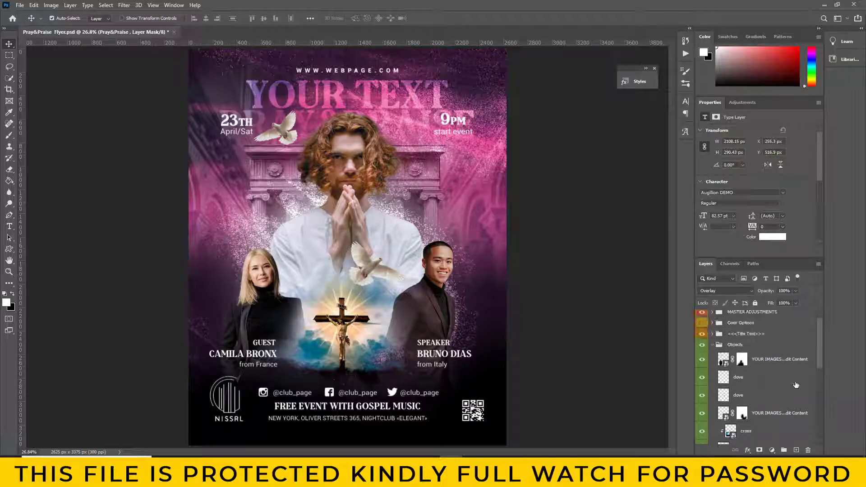
# - Open the blonde guest photo's smart object and the Pastor1 image
pyautogui.click(702, 360)
pyautogui.click(702, 359)
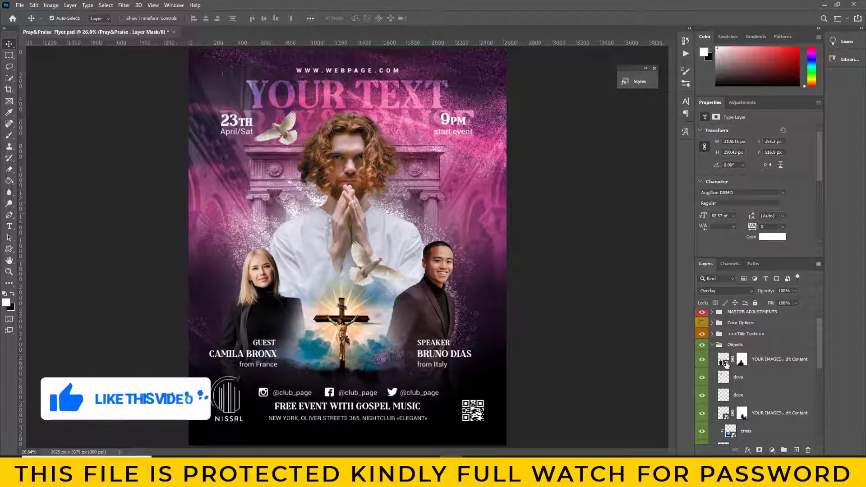
pyautogui.doubleClick(724, 360)
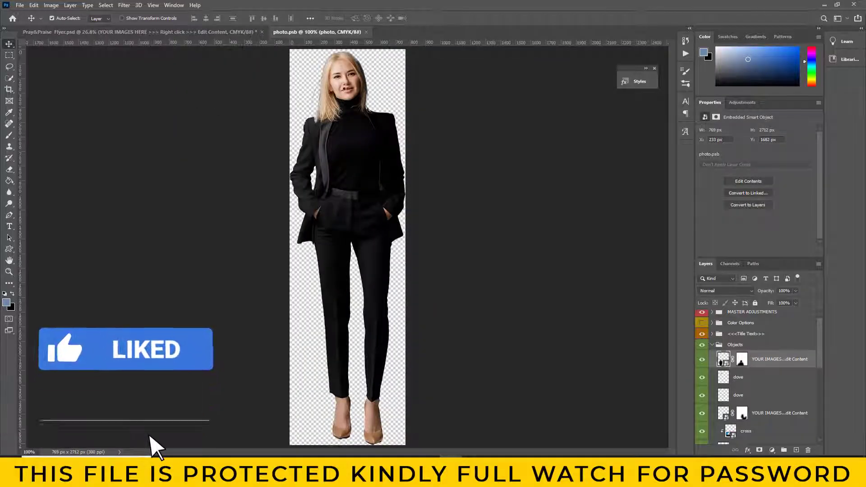
pyautogui.click(19, 6)
pyautogui.click(27, 24)
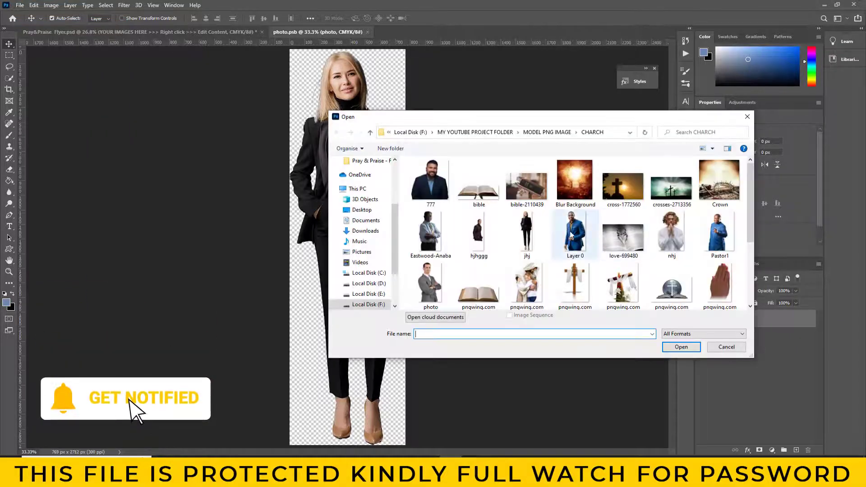
pyautogui.click(719, 234)
pyautogui.click(682, 347)
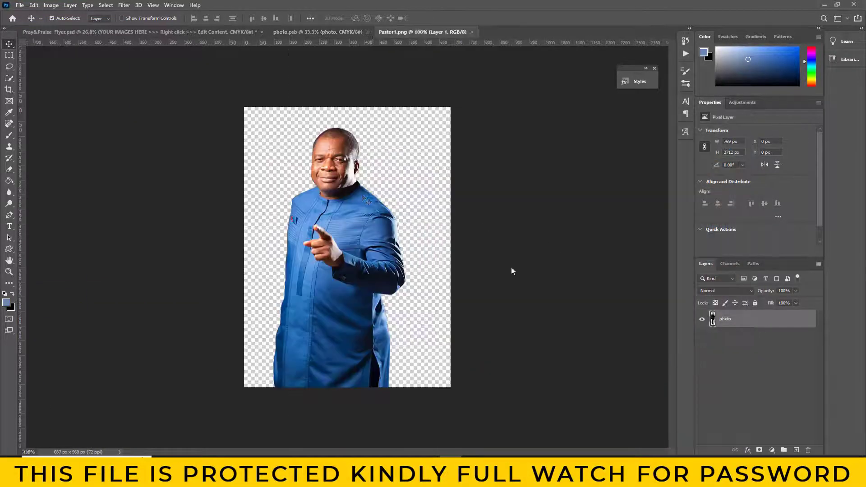
# - Place the Pastor1 image over the blonde woman, enlarged to about 180%
pyautogui.moveTo(341, 172); pyautogui.dragTo(317, 32)
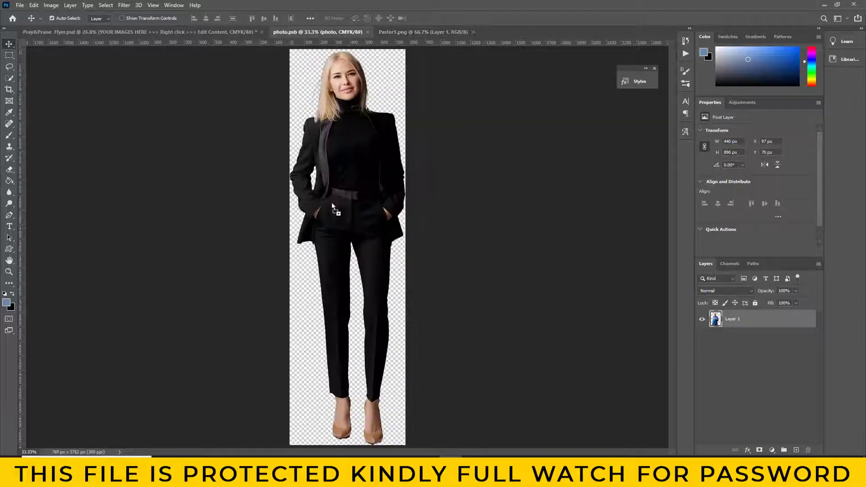
pyautogui.moveTo(332, 202); pyautogui.dragTo(316, 148)
pyautogui.click(34, 6)
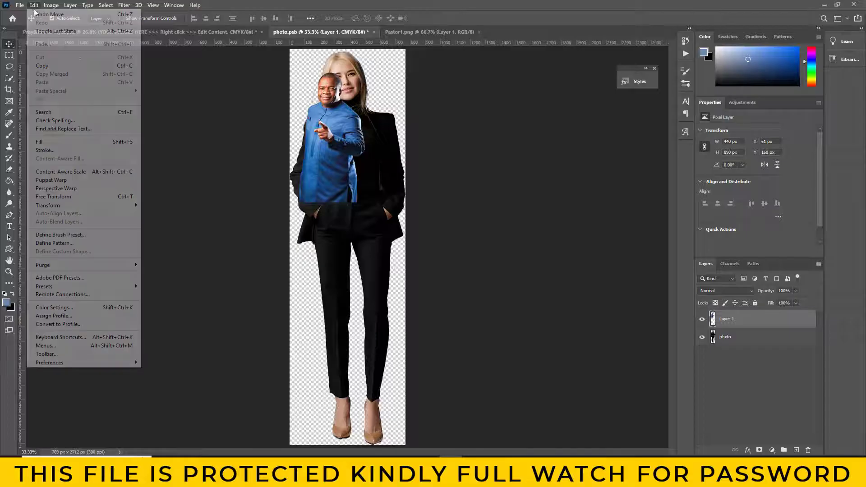
pyautogui.click(63, 197)
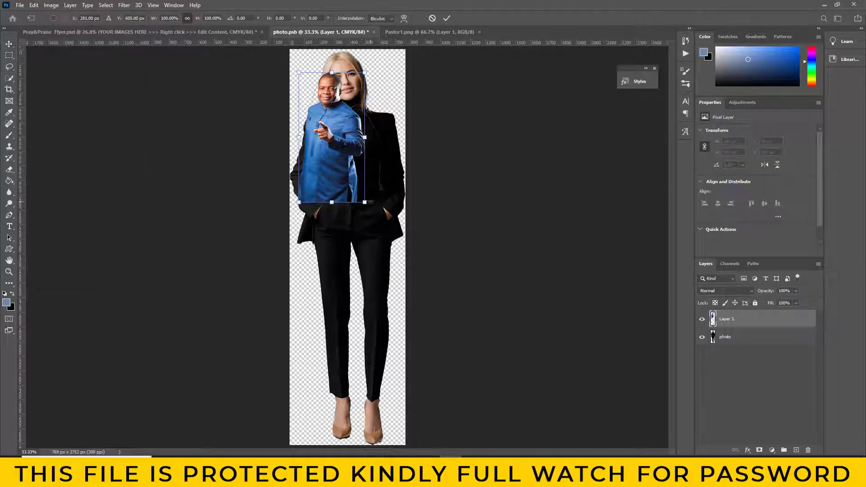
pyautogui.moveTo(365, 202)
pyautogui.mouseDown()
pyautogui.moveTo(417, 305)
pyautogui.moveTo(379, 302)
pyautogui.mouseUp()
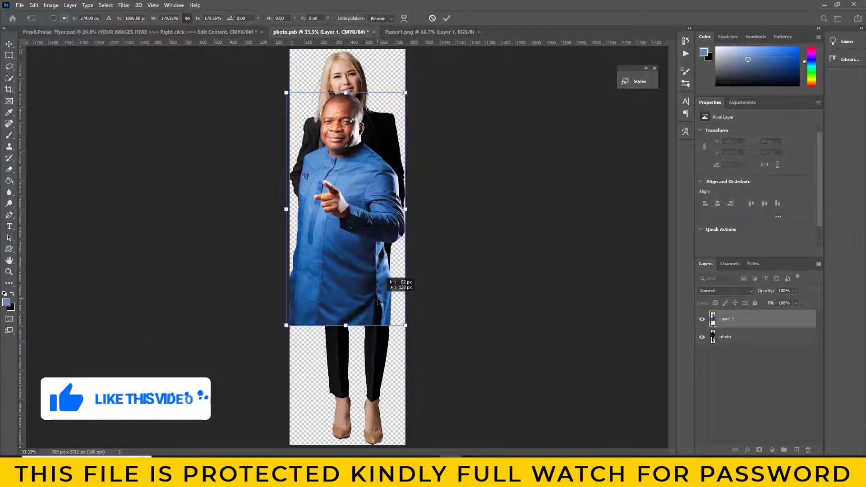
pyautogui.press('Return')
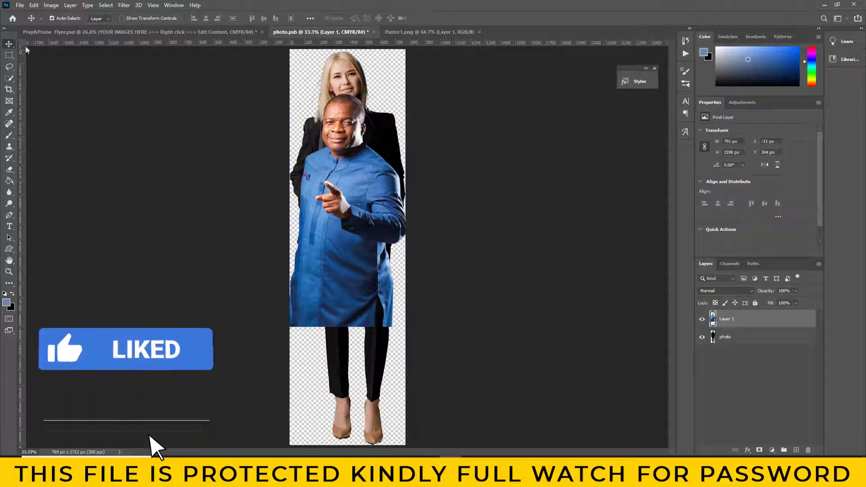
# - Hide the blonde woman's layer, close Pastor1, and save the guest image
pyautogui.click(702, 337)
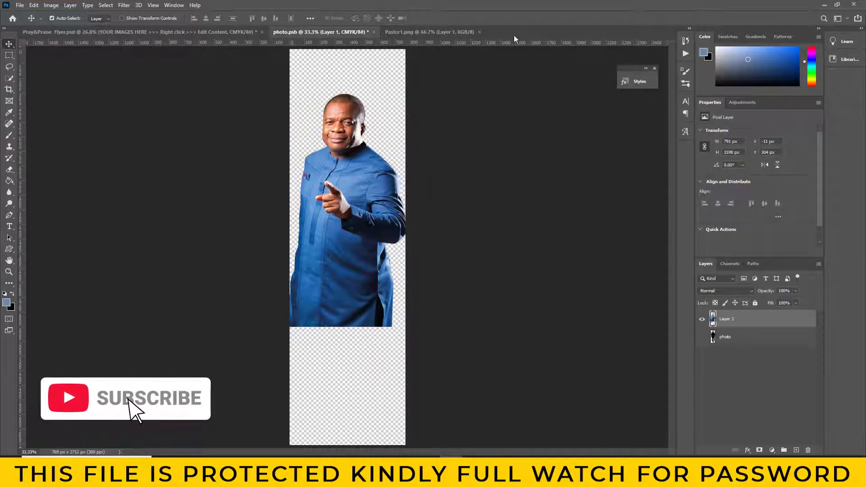
pyautogui.click(480, 32)
pyautogui.click(374, 32)
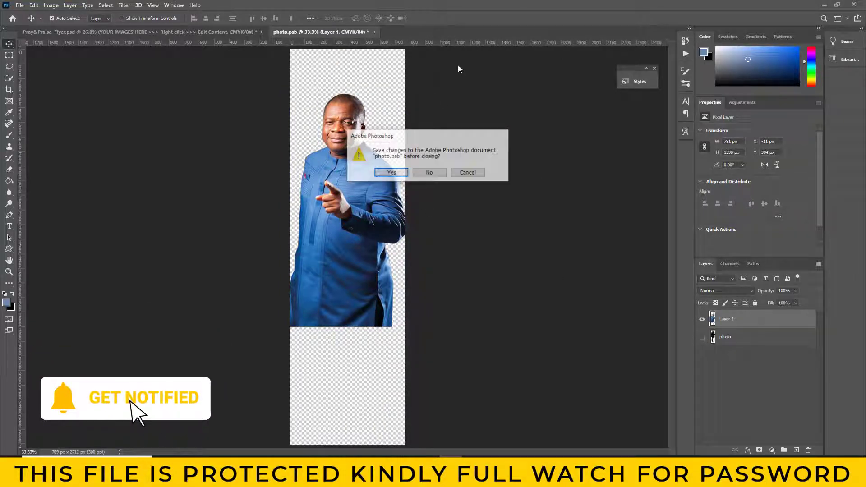
pyautogui.click(390, 175)
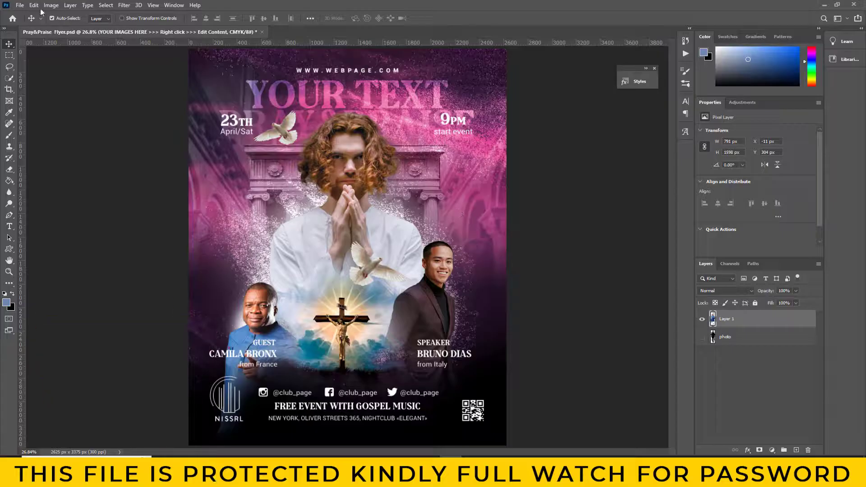
# - Free Transform the guest photo to move it up and slightly left
pyautogui.click(34, 6)
pyautogui.click(45, 195)
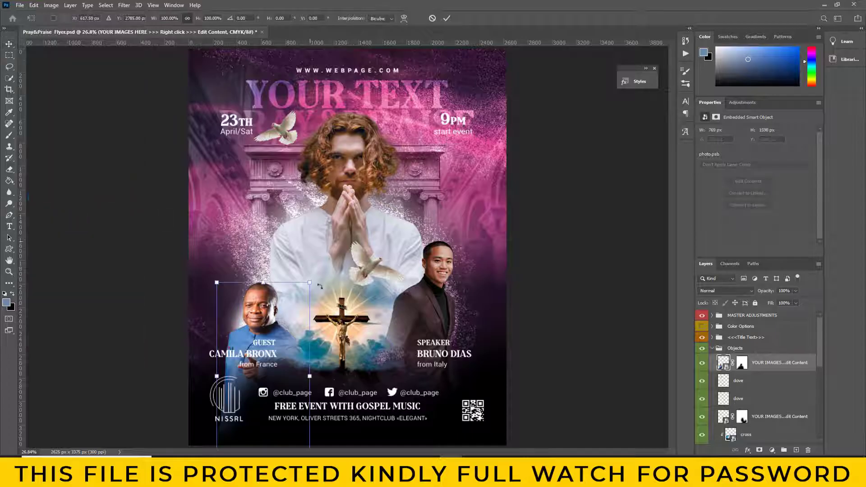
pyautogui.moveTo(271, 319); pyautogui.dragTo(264, 246)
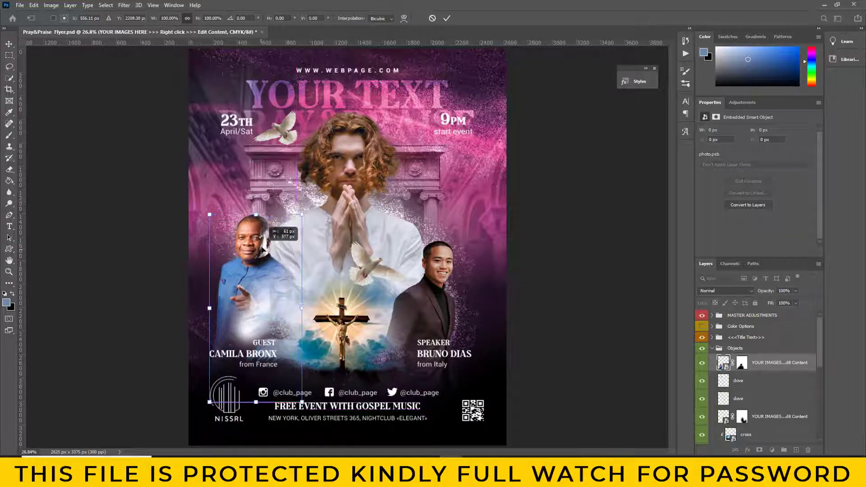
pyautogui.click(10, 44)
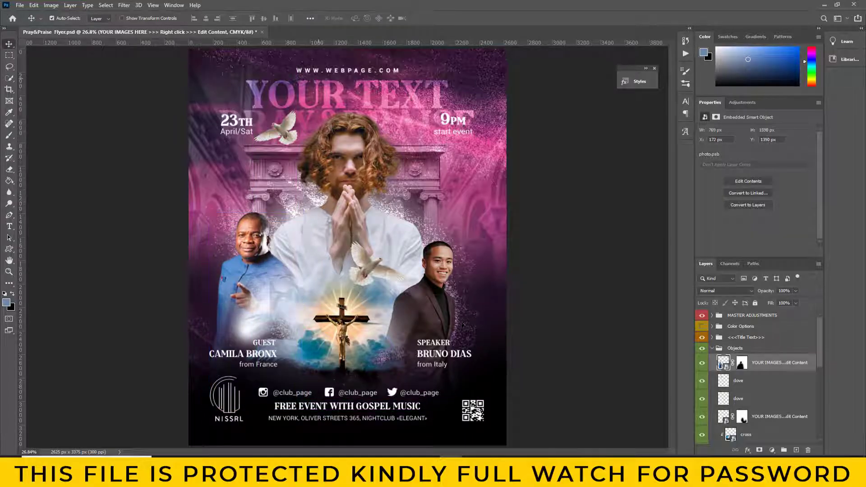
# - Open the speaker's YOUR IMAGES smart object, photo 1.psb, for editing
pyautogui.scroll(-3, 786, 388)
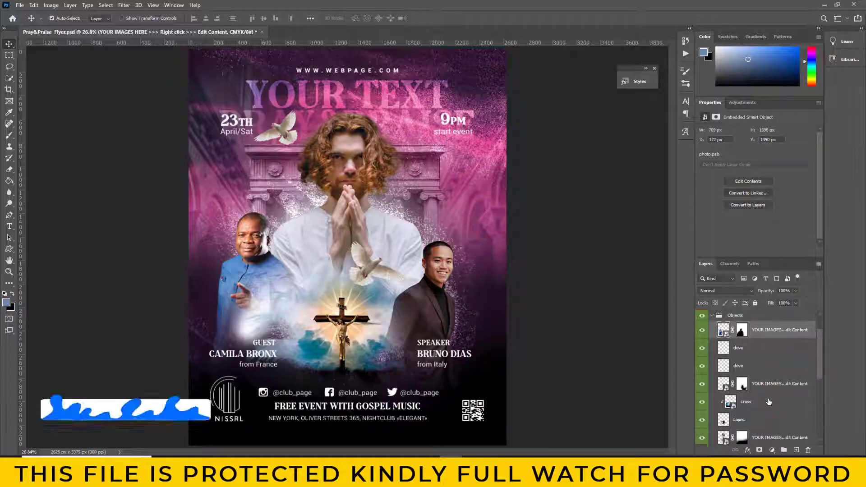
pyautogui.scroll(-3, 769, 401)
pyautogui.scroll(-3, 770, 401)
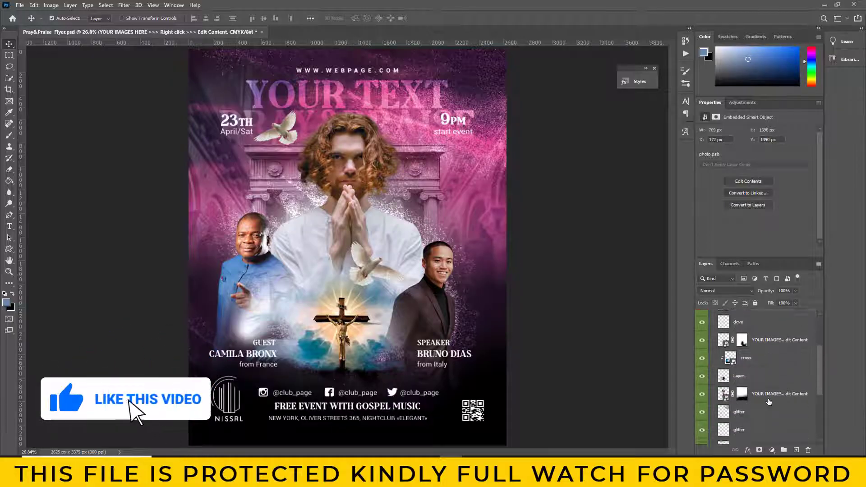
pyautogui.scroll(-3, 769, 401)
pyautogui.scroll(-3, 770, 402)
pyautogui.scroll(3, 769, 402)
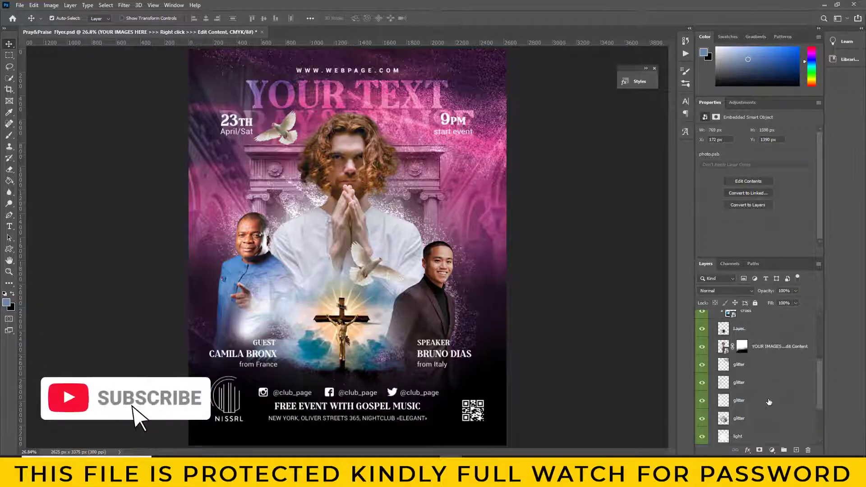
pyautogui.scroll(5, 770, 402)
pyautogui.scroll(5, 770, 402)
pyautogui.scroll(-1, 769, 402)
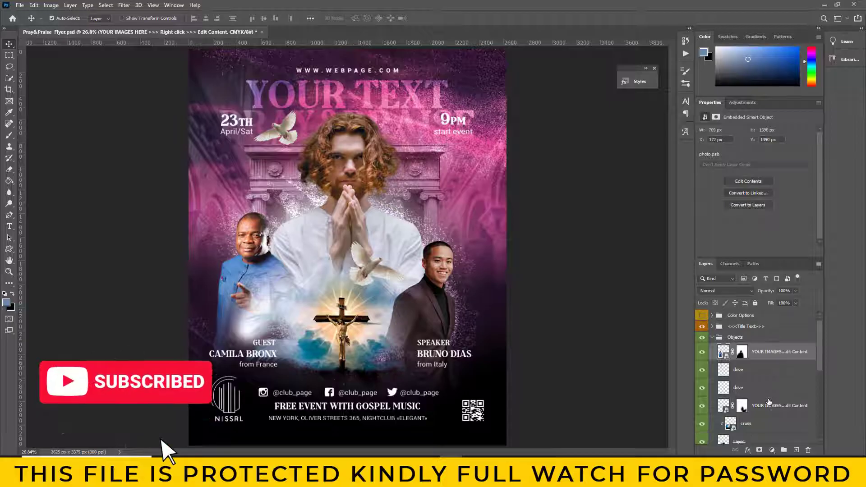
pyautogui.click(702, 406)
pyautogui.click(724, 409)
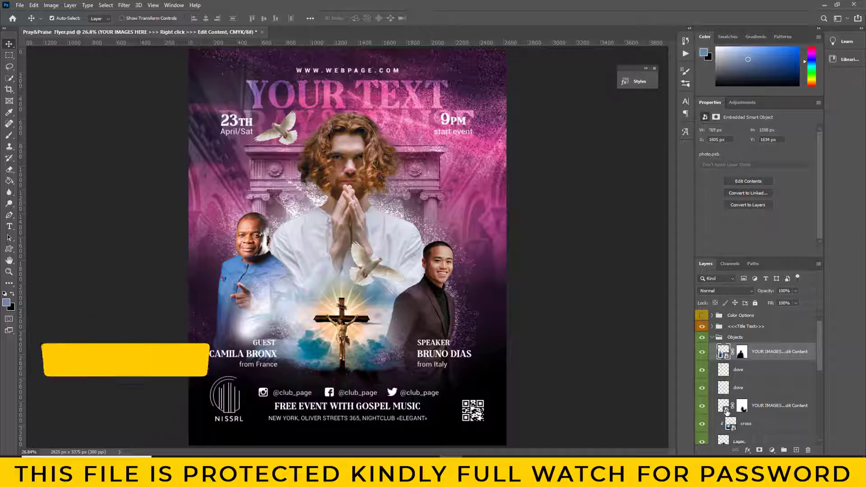
pyautogui.doubleClick(725, 409)
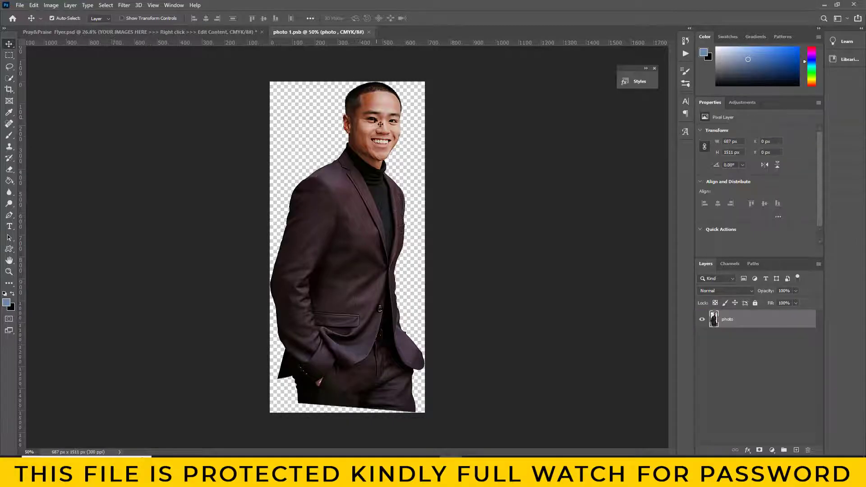
# - Open the grey-suited man's photo and drag it into photo 1.psb
pyautogui.click(21, 6)
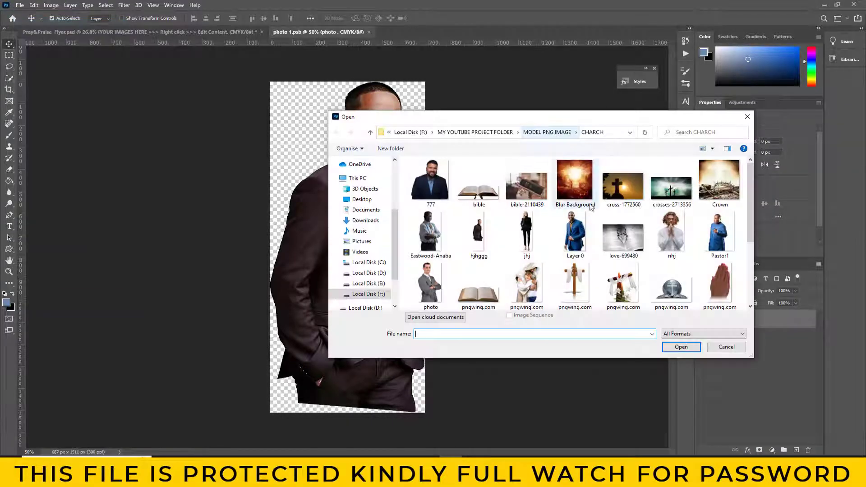
pyautogui.click(585, 241)
pyautogui.click(430, 284)
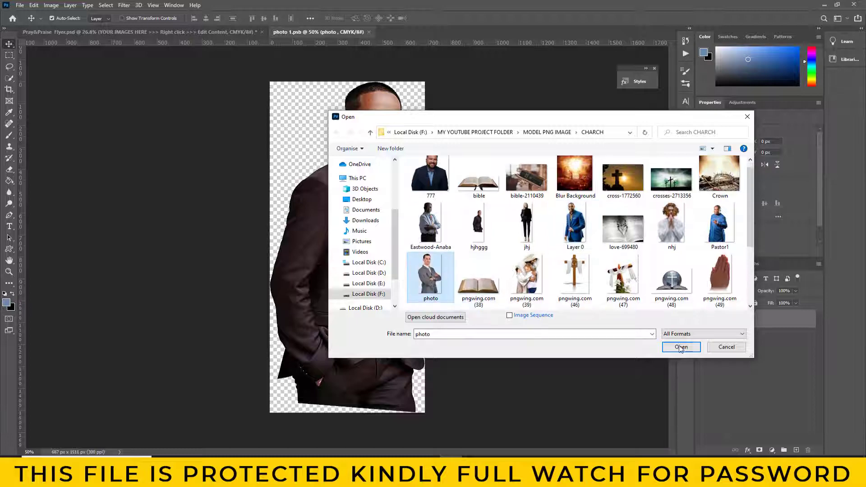
pyautogui.click(681, 347)
pyautogui.moveTo(332, 124)
pyautogui.mouseDown()
pyautogui.moveTo(347, 161)
pyautogui.moveTo(349, 248)
pyautogui.mouseUp()
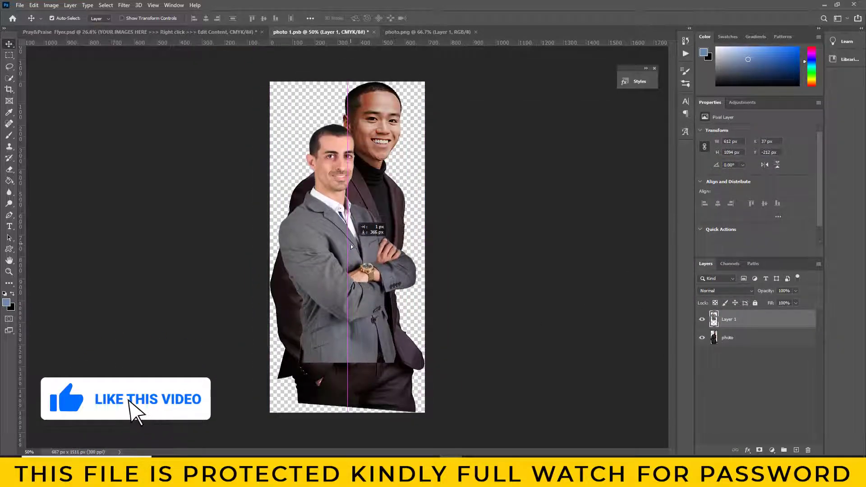
# - Enlarge the grey-suited man by about 10% and shift him left and down
pyautogui.click(34, 5)
pyautogui.click(88, 197)
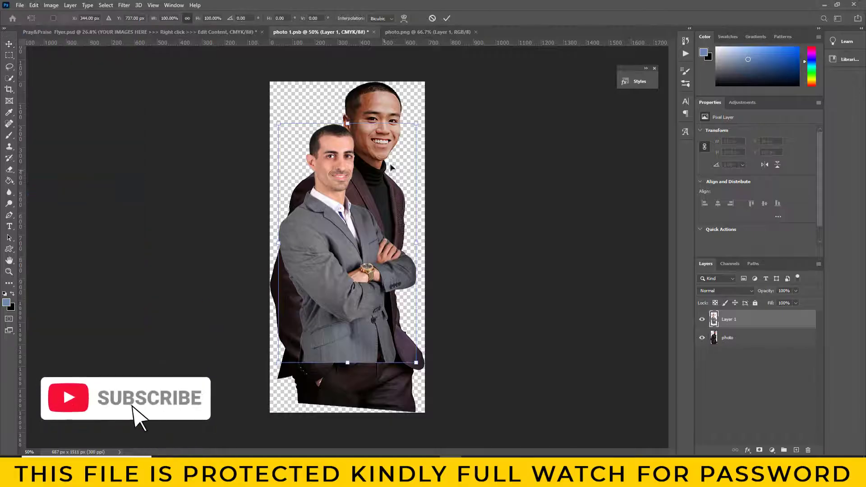
pyautogui.moveTo(419, 123); pyautogui.dragTo(431, 98)
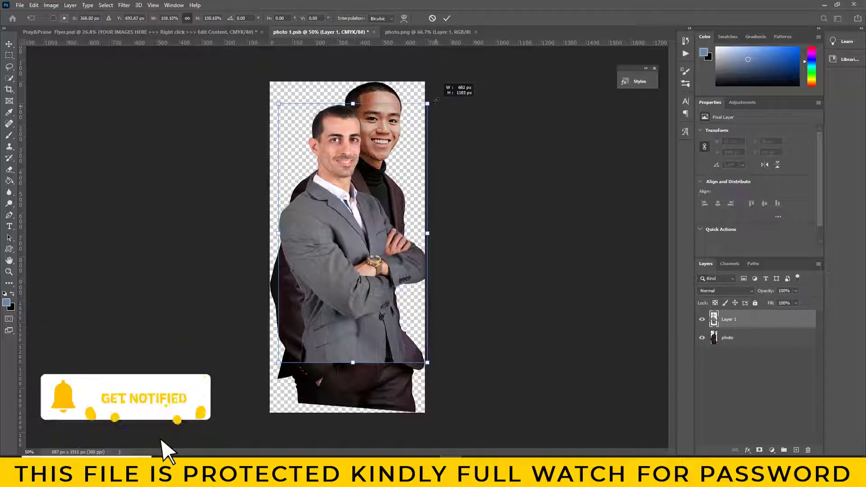
pyautogui.moveTo(369, 221); pyautogui.dragTo(363, 227)
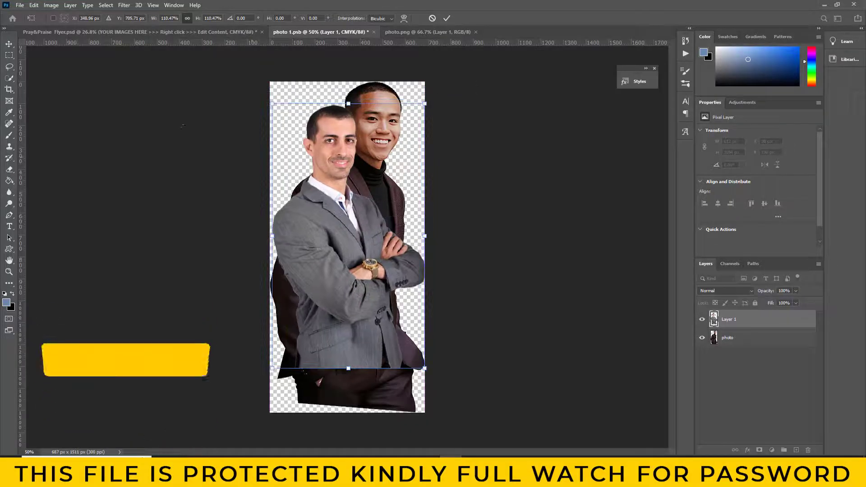
pyautogui.click(10, 41)
# - Hide the original speaker photo, then close and save photo 1.psb
pyautogui.click(702, 338)
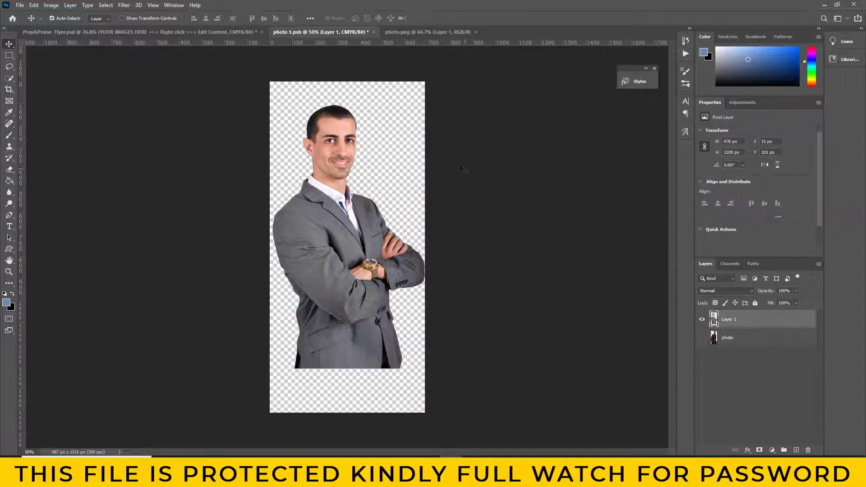
pyautogui.click(374, 32)
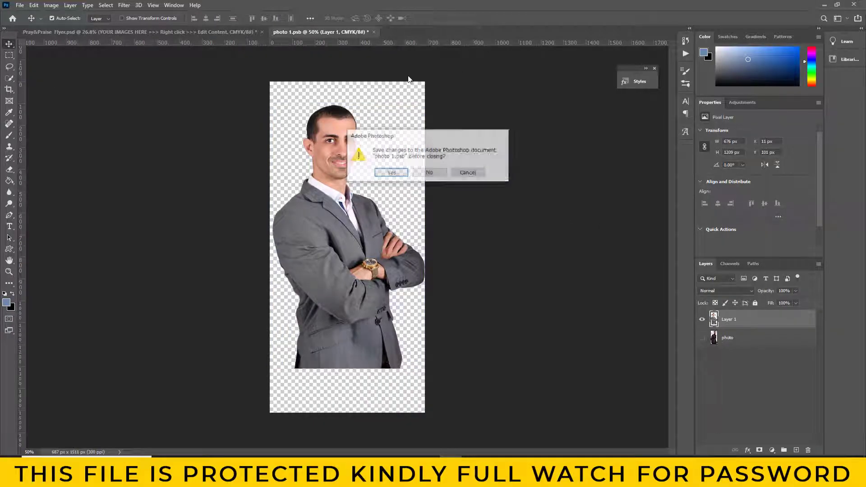
pyautogui.click(391, 174)
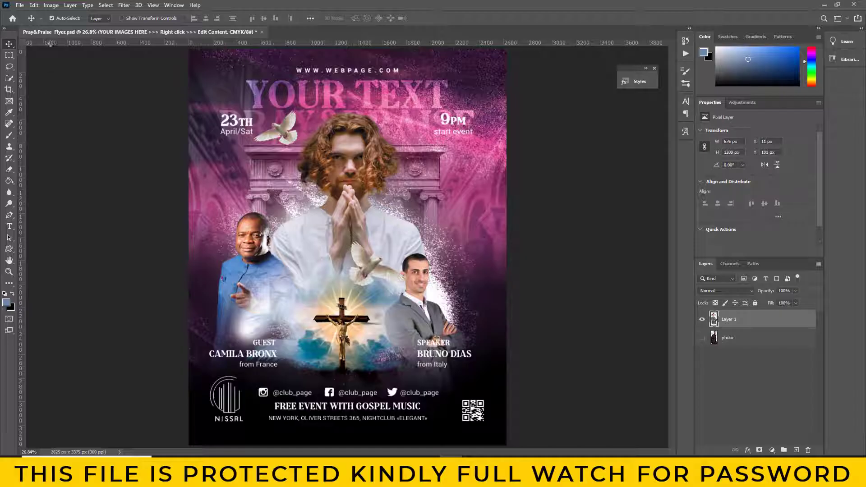
# - Free Transform the grey-suited speaker photo to move it up and right
pyautogui.click(34, 5)
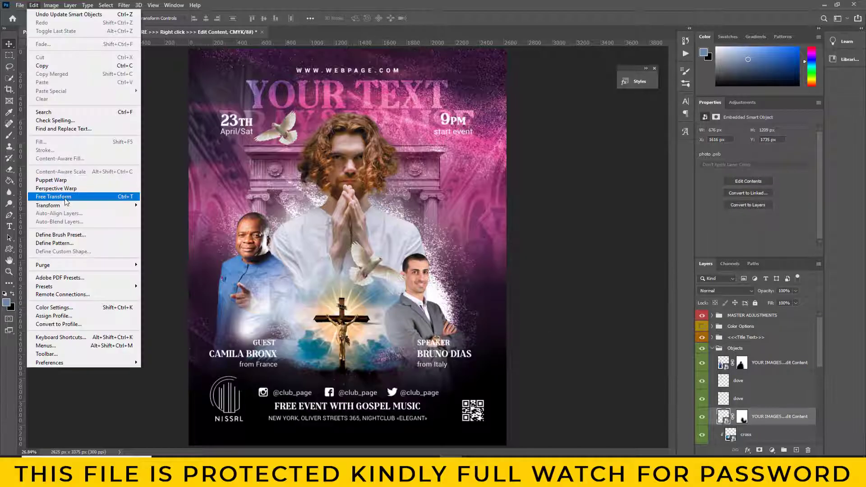
pyautogui.click(59, 196)
pyautogui.moveTo(437, 283); pyautogui.dragTo(465, 266)
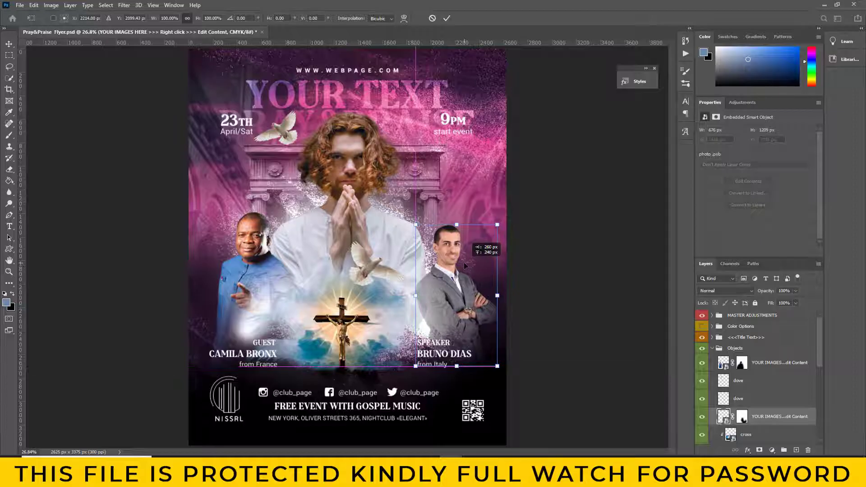
pyautogui.click(6, 47)
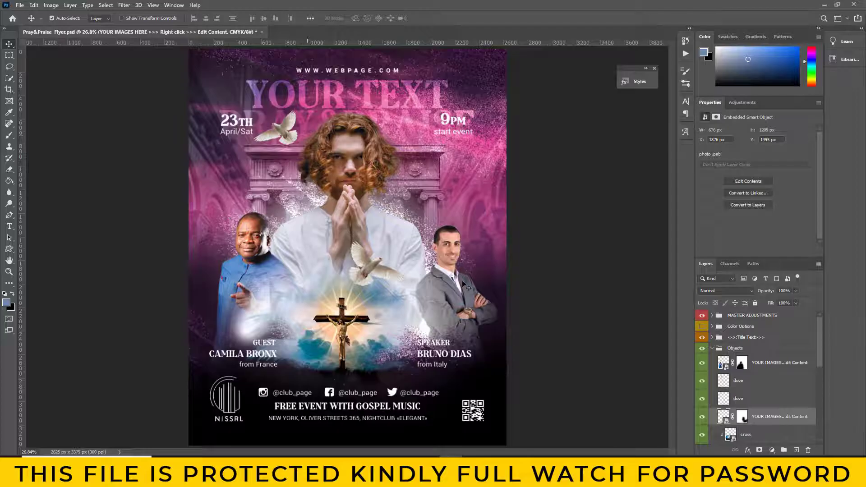
# - Expand the Background group and select its pink Background image layer
pyautogui.scroll(-2, 758, 397)
pyautogui.scroll(-2, 758, 397)
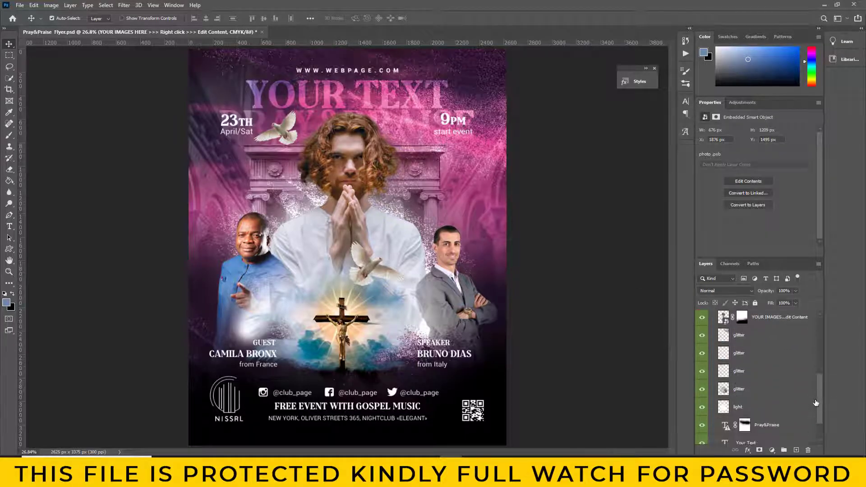
pyautogui.scroll(-1, 758, 397)
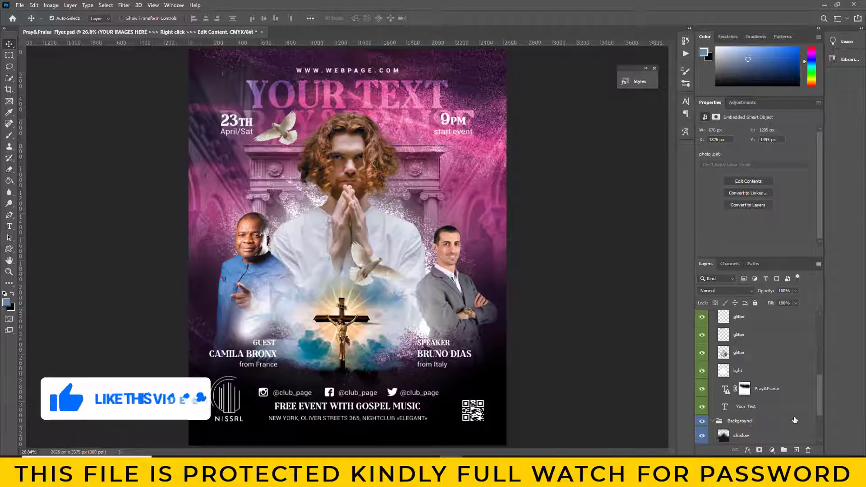
pyautogui.click(712, 421)
pyautogui.click(701, 419)
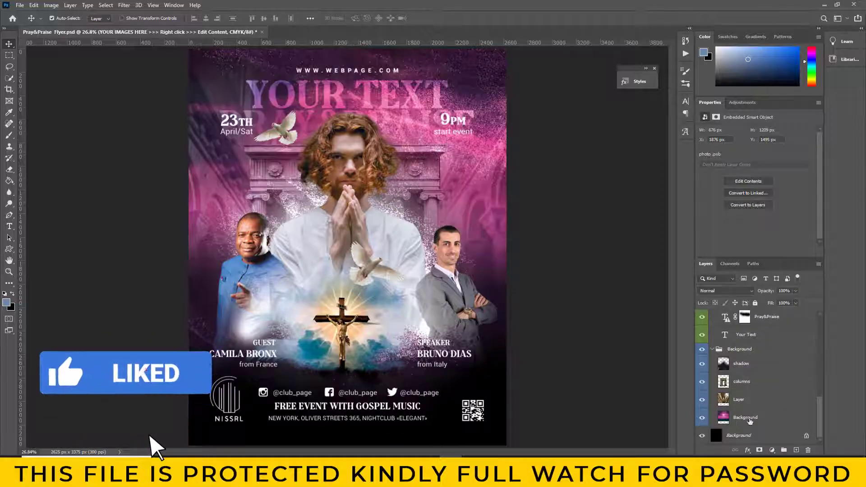
pyautogui.click(806, 419)
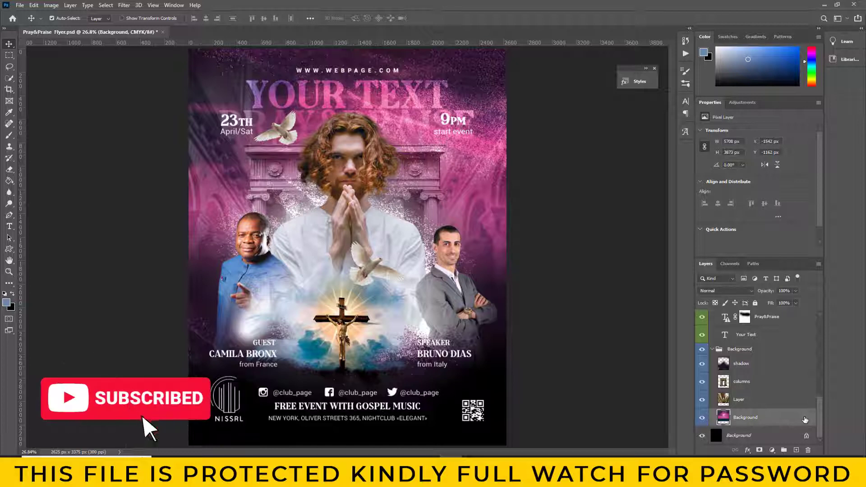
# - Add a Color Overlay in Multiply blend mode to the Background layer
pyautogui.doubleClick(805, 420)
pyautogui.click(522, 251)
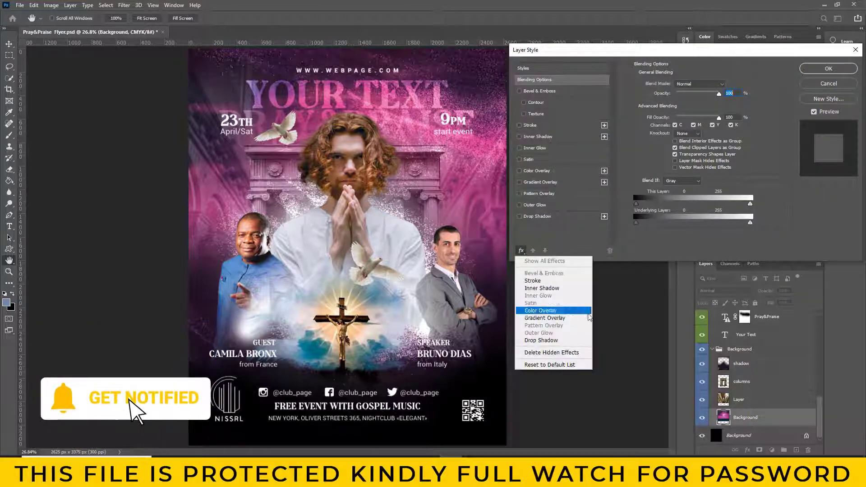
pyautogui.click(539, 314)
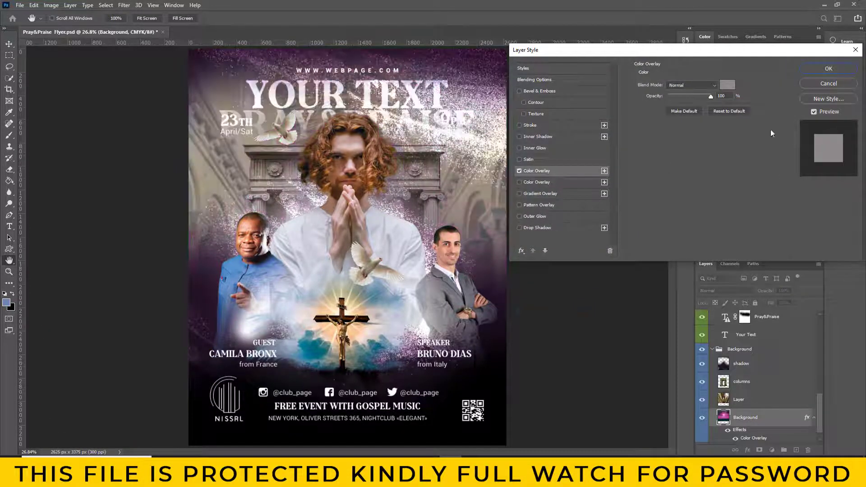
pyautogui.click(710, 85)
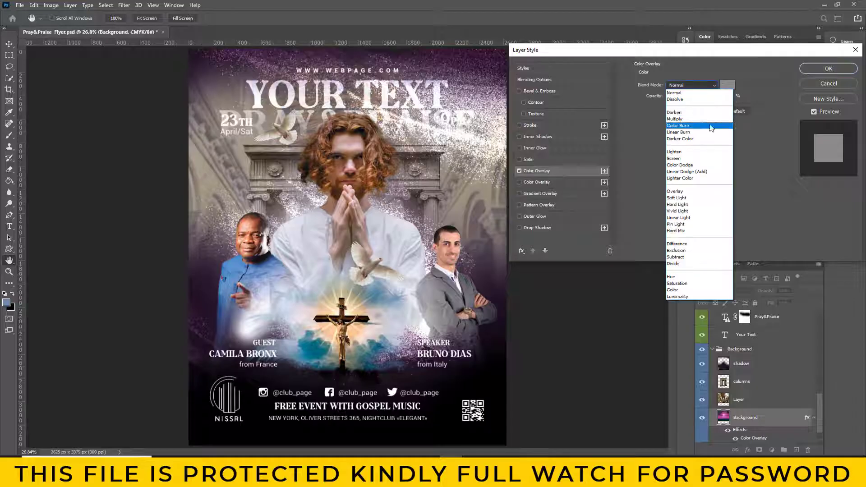
pyautogui.click(694, 119)
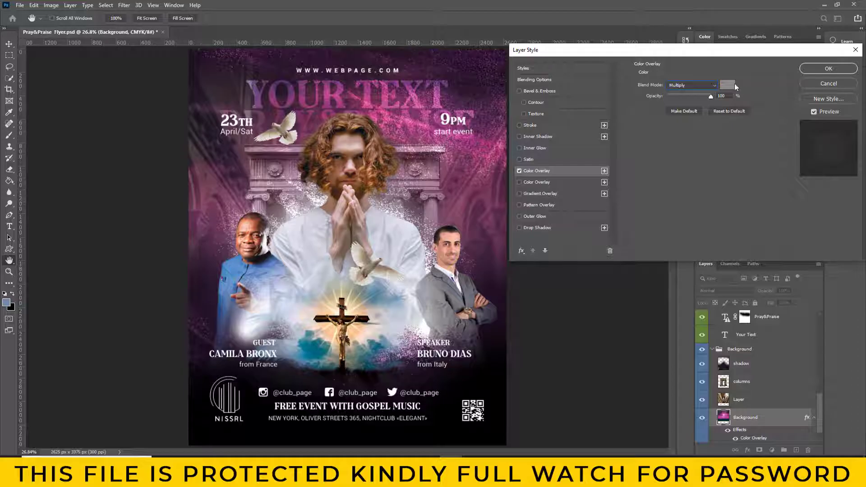
# - Trial pink, green, magenta, purple and blue overlay colours, then cancel the picker
pyautogui.click(727, 85)
pyautogui.click(725, 289)
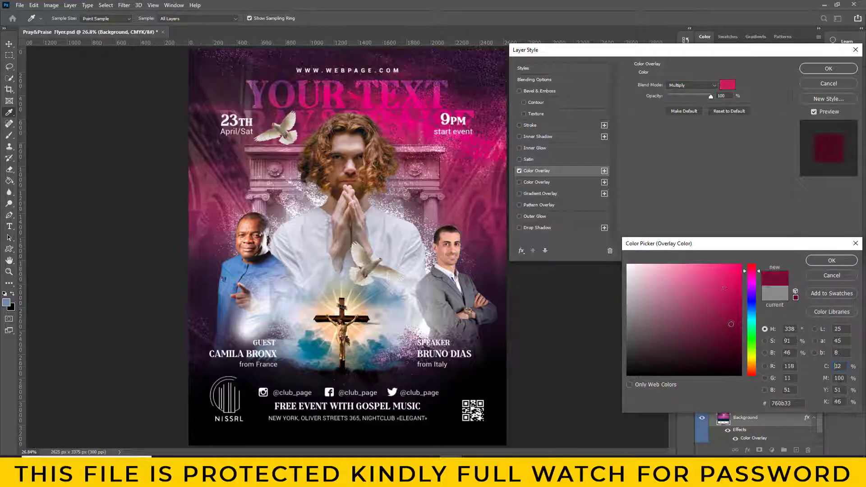
pyautogui.click(752, 338)
pyautogui.click(733, 293)
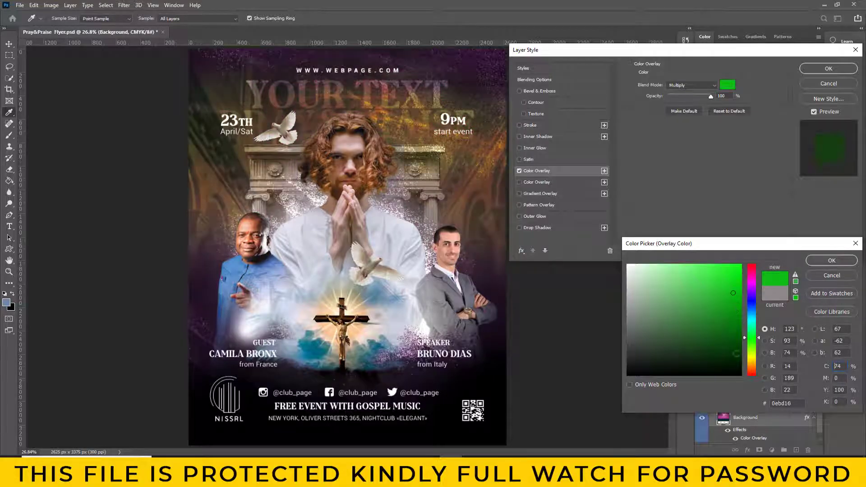
pyautogui.click(753, 283)
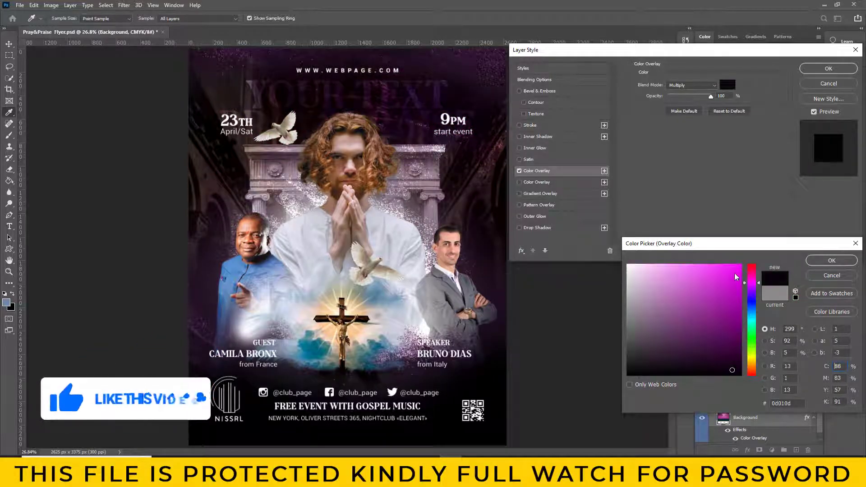
pyautogui.click(733, 272)
pyautogui.click(666, 329)
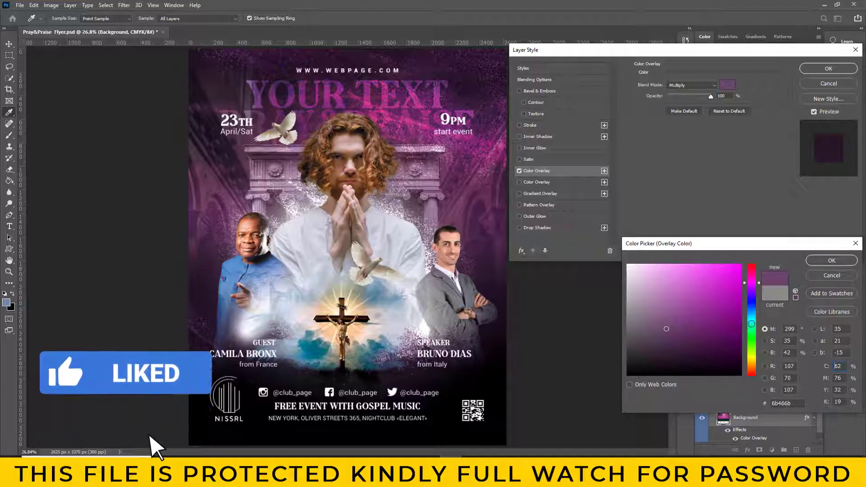
pyautogui.click(752, 312)
pyautogui.click(716, 300)
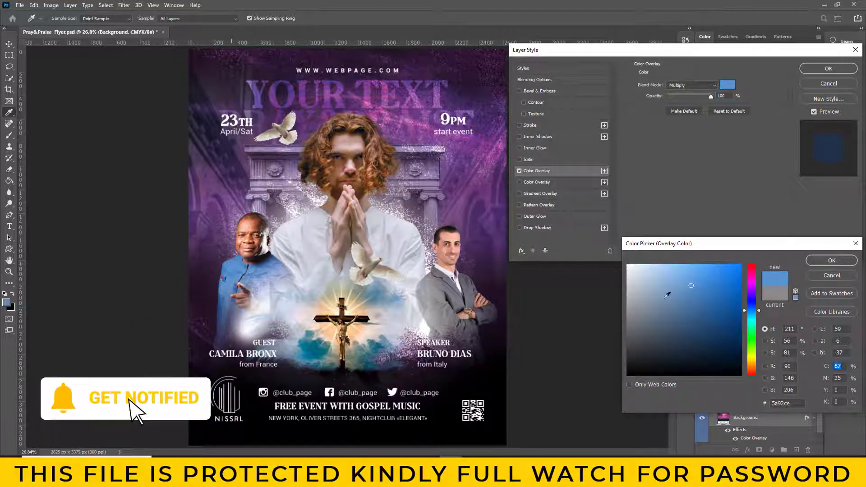
pyautogui.click(832, 276)
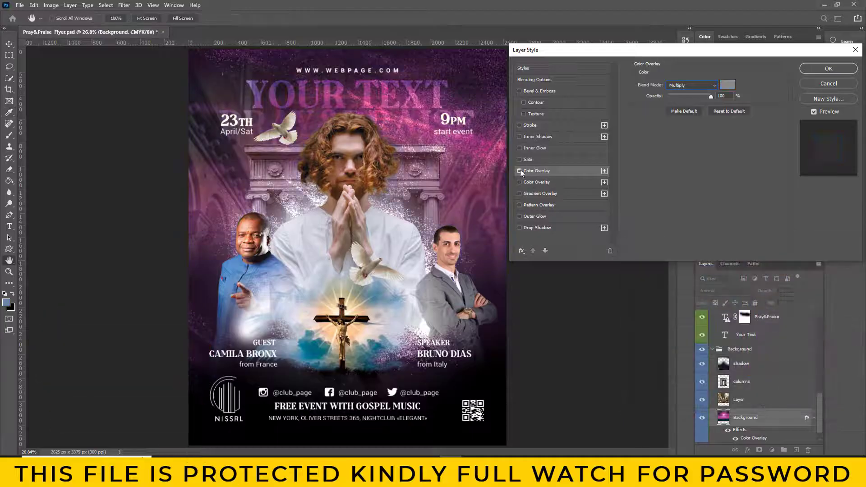
# - Disable Color Overlay and close Layer Style, leaving the pink background
pyautogui.click(520, 171)
pyautogui.click(829, 83)
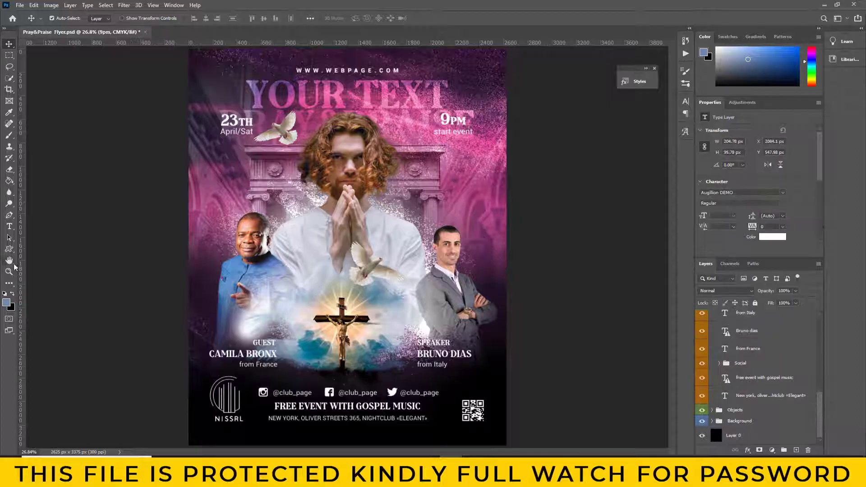
pyautogui.press('z')
pyautogui.click(325, 221)
pyautogui.scroll(-2, 451, 261)
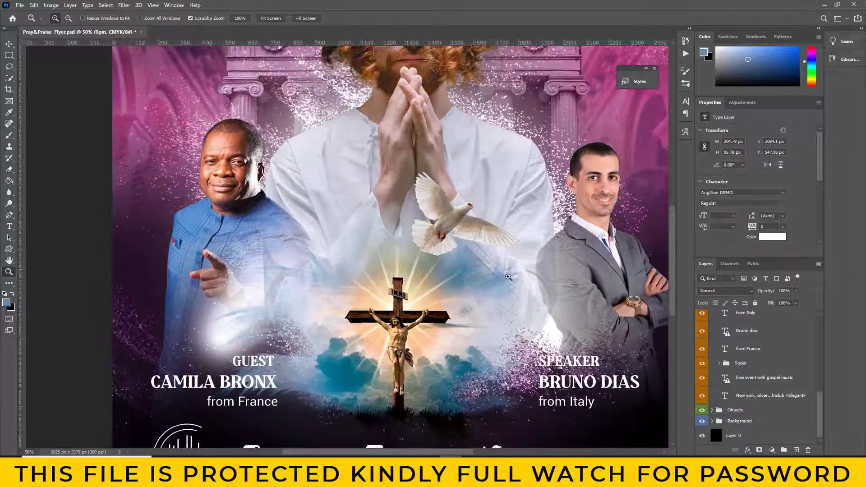
pyautogui.hscroll(2, 403, 453)
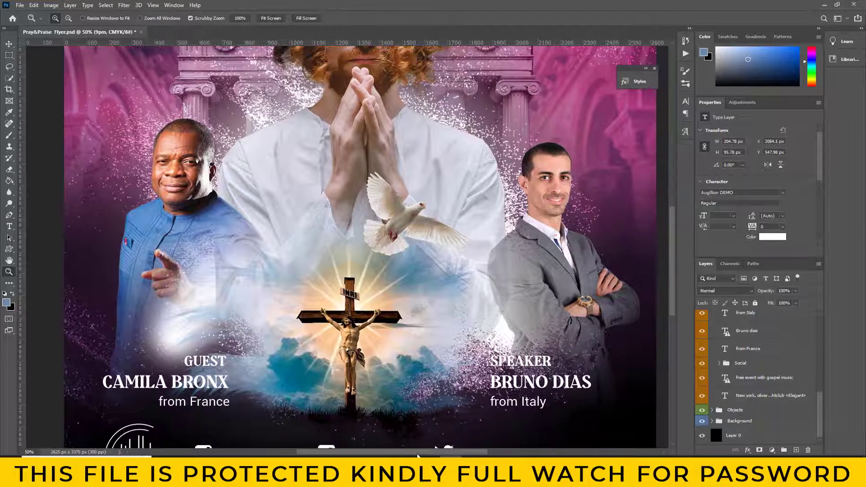
pyautogui.scroll(2, 371, 268)
pyautogui.scroll(1, 370, 268)
pyautogui.scroll(2, 371, 269)
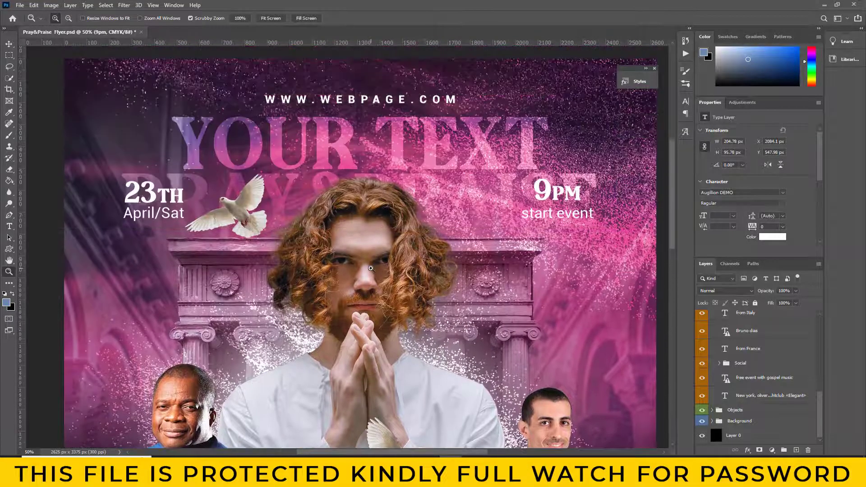
pyautogui.scroll(-2, 371, 268)
pyautogui.scroll(-2, 371, 268)
pyautogui.scroll(-1, 371, 269)
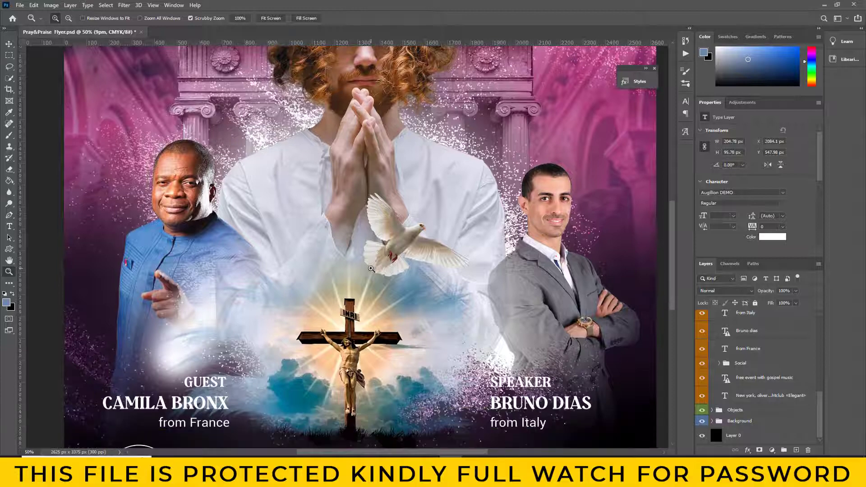
pyautogui.scroll(-1, 370, 269)
pyautogui.scroll(-2, 371, 268)
pyautogui.scroll(-1, 371, 269)
pyautogui.scroll(-1, 371, 269)
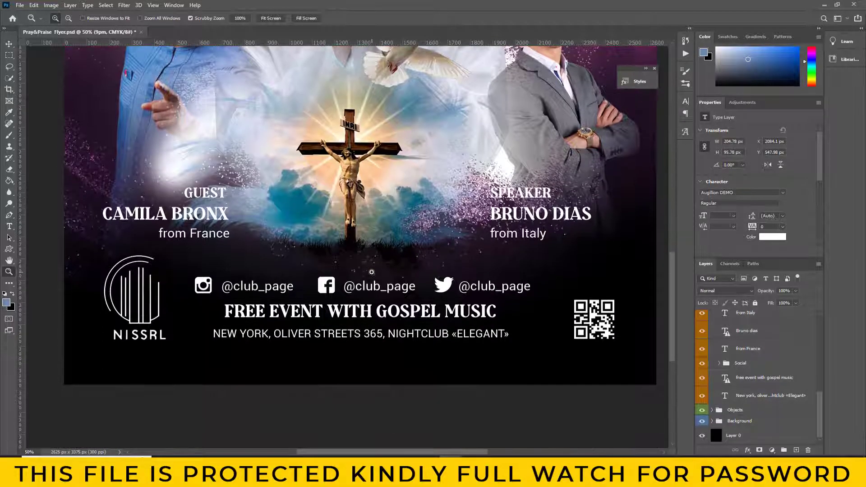
pyautogui.scroll(-1, 371, 268)
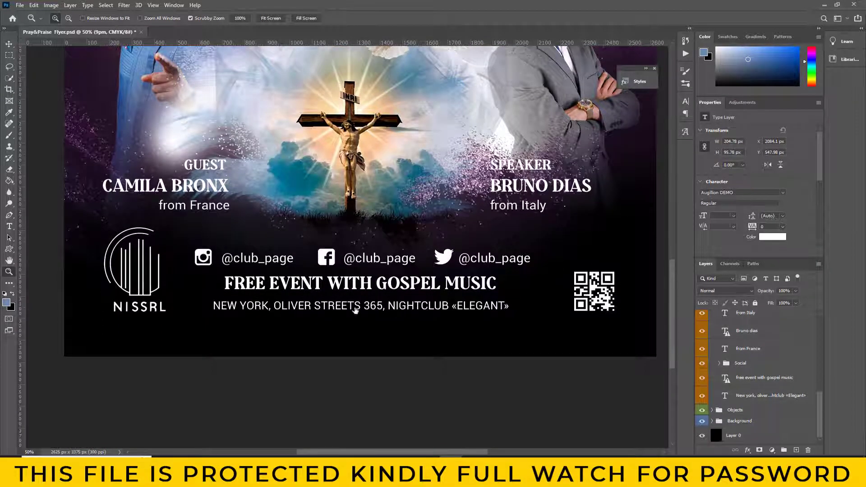
pyautogui.scroll(1, 431, 296)
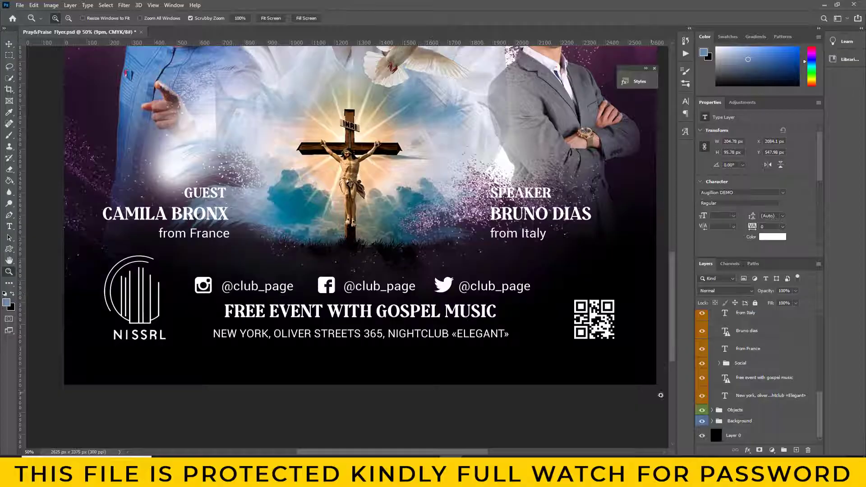
pyautogui.click(702, 397)
pyautogui.click(703, 397)
pyautogui.scroll(2, 768, 397)
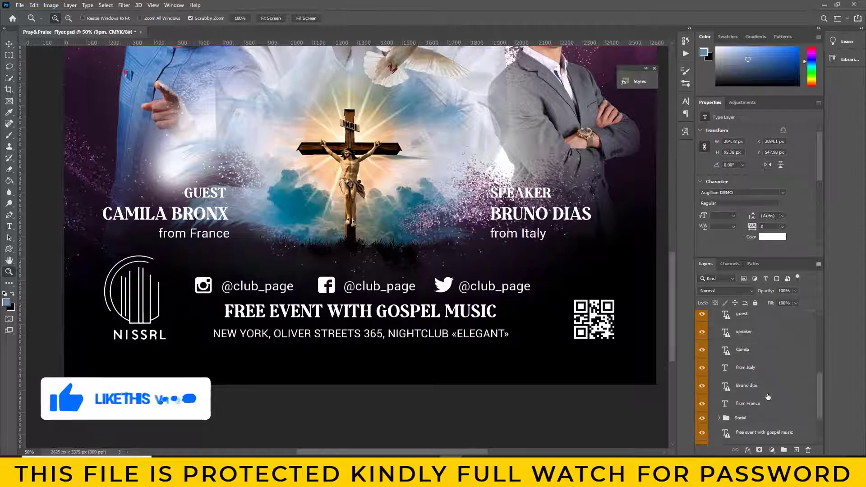
pyautogui.scroll(2, 769, 397)
pyautogui.scroll(-4, 769, 397)
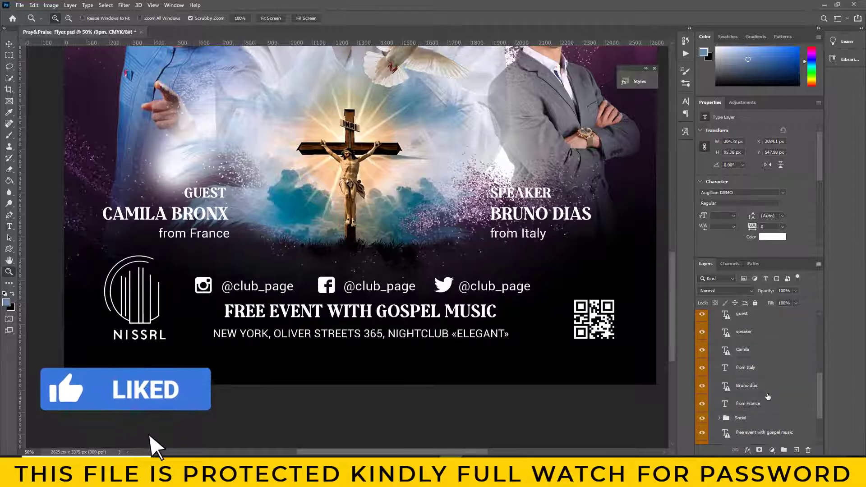
pyautogui.click(703, 401)
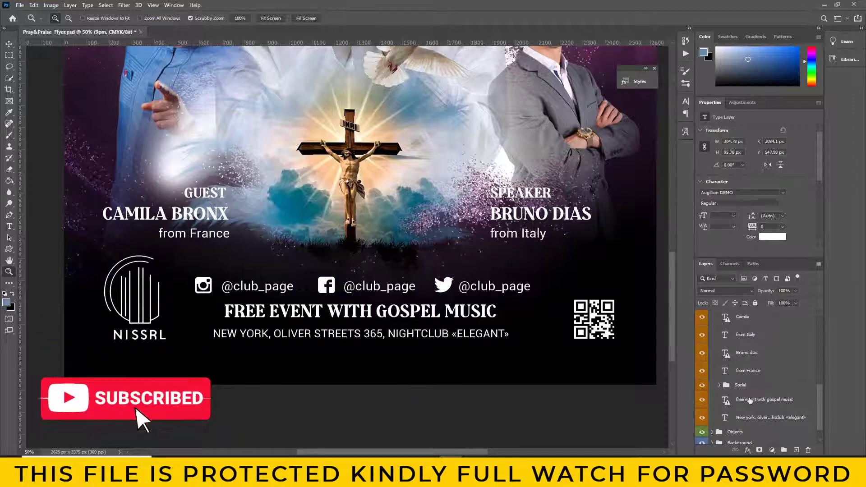
# - Retitle FREE EVENT WITH GOSPEL MUSIC to YOUR TEXT and nudge it slightly lower
pyautogui.doubleClick(723, 401)
pyautogui.press('BackSpace')
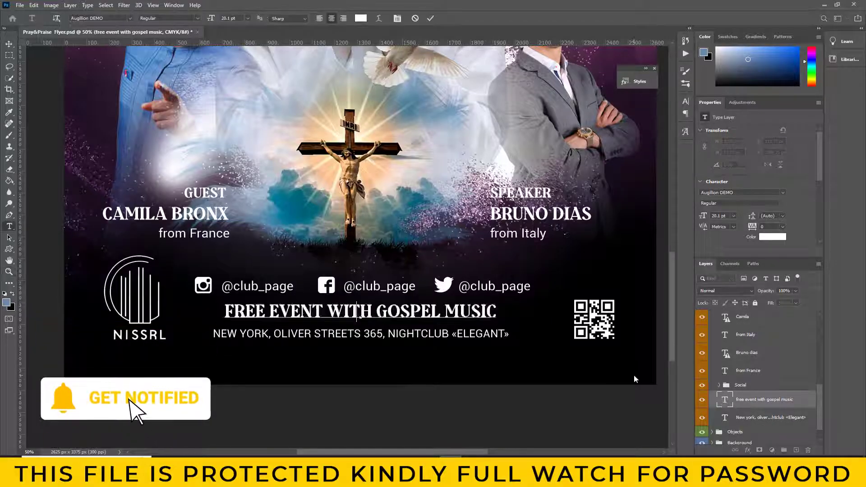
pyautogui.write('YOUR TEXT')
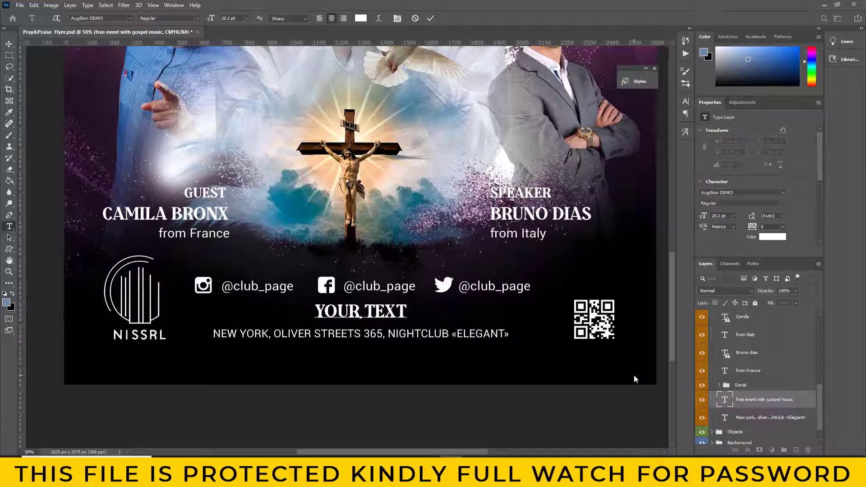
pyautogui.click(10, 44)
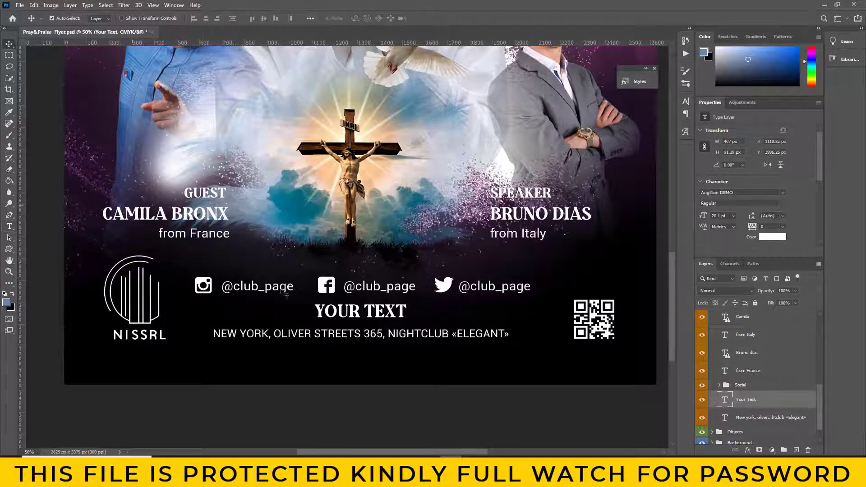
pyautogui.moveTo(381, 322); pyautogui.dragTo(372, 321)
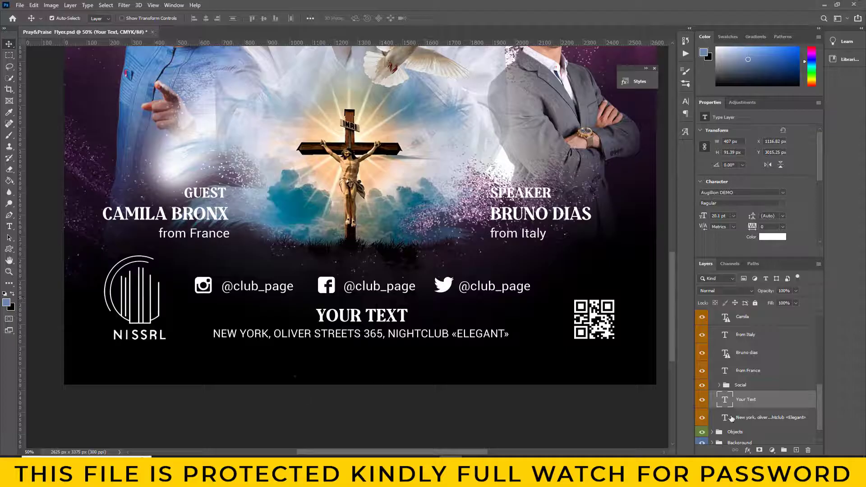
pyautogui.scroll(-2, 732, 419)
# - Toggle the Social group off and back on so the handles show
pyautogui.click(703, 363)
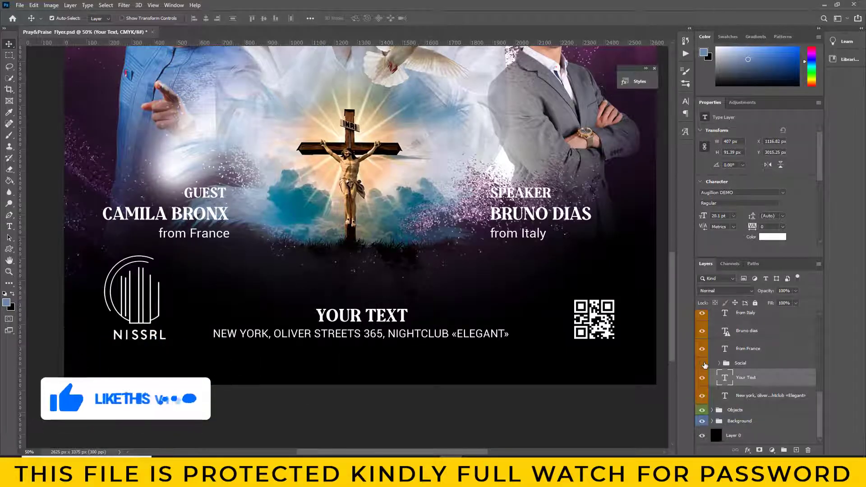
pyautogui.click(719, 363)
pyautogui.scroll(-2, 708, 352)
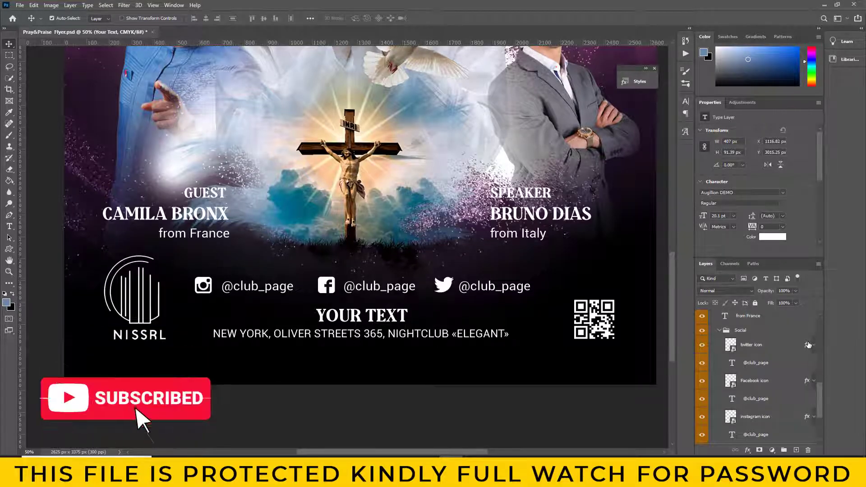
# - Trial a lime-green Color Overlay on the Twitter icon, then cancel to keep white
pyautogui.doubleClick(809, 345)
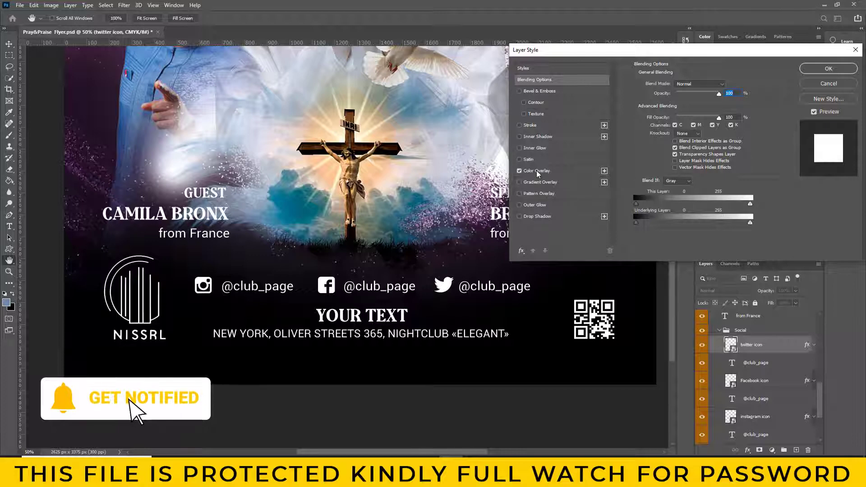
pyautogui.click(536, 170)
pyautogui.click(727, 85)
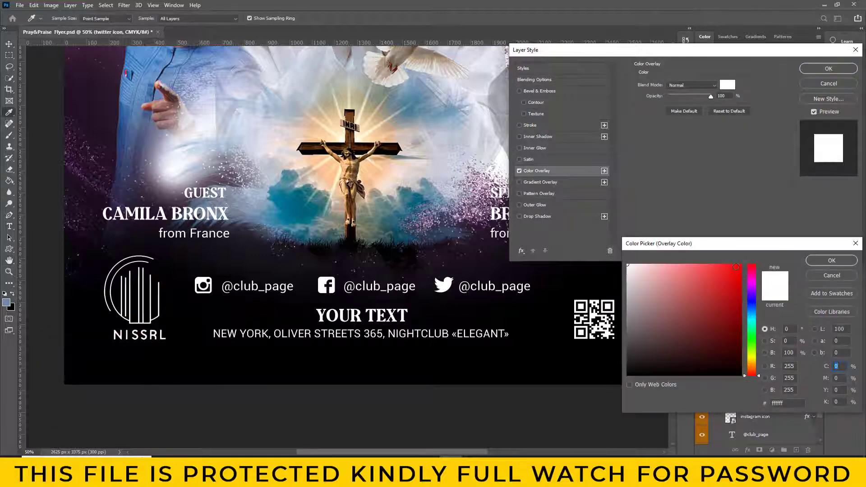
pyautogui.click(736, 305)
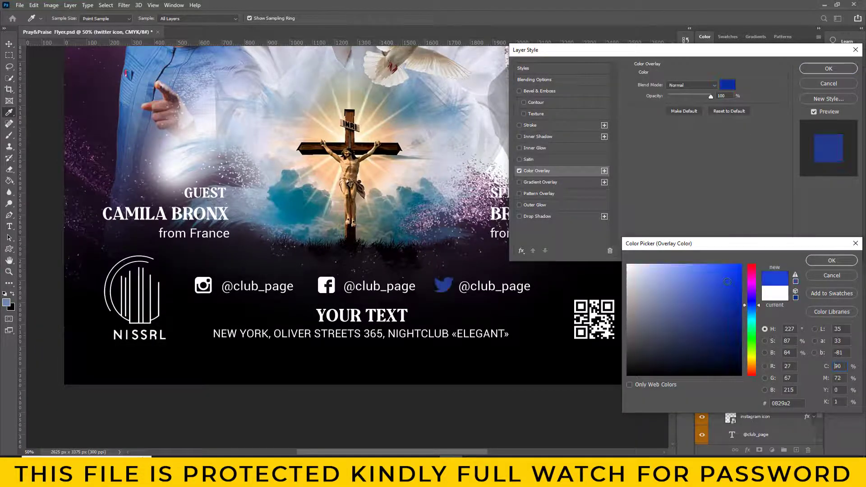
pyautogui.click(754, 353)
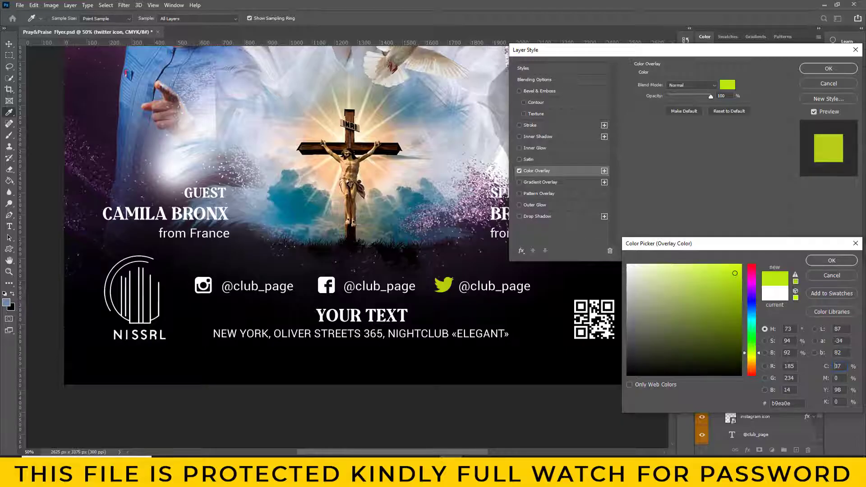
pyautogui.click(829, 279)
pyautogui.click(847, 83)
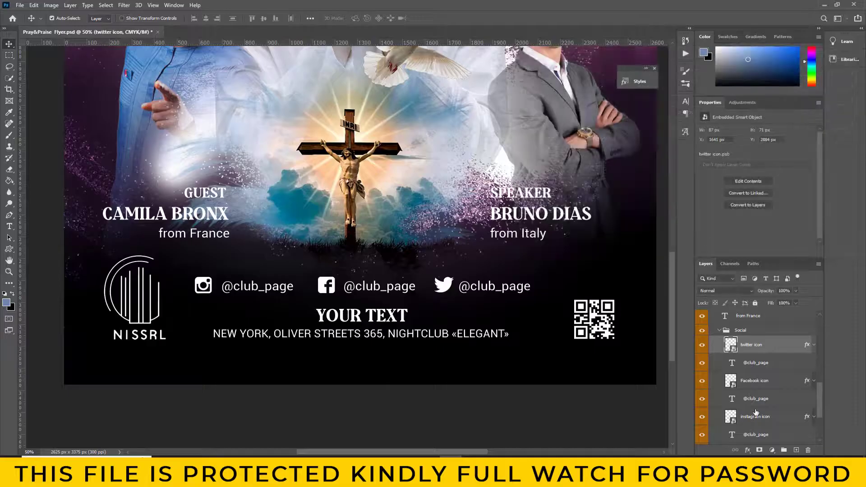
pyautogui.scroll(-2, 714, 335)
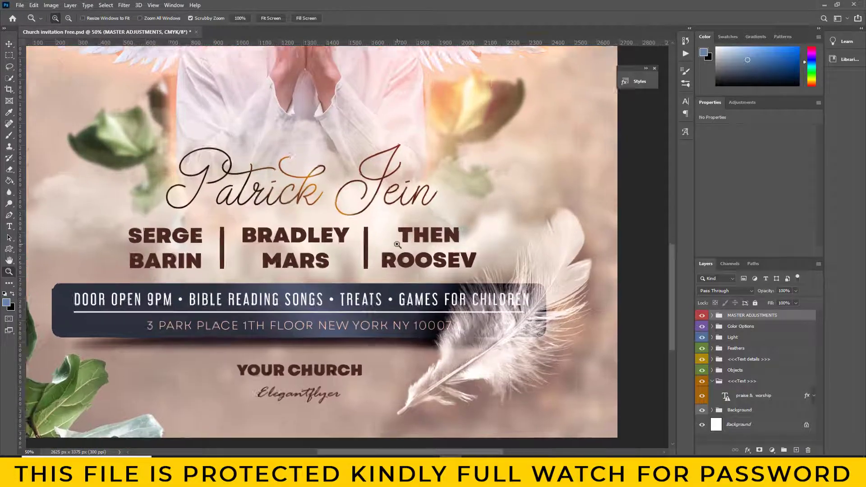
# - Zoom into the event details, then fit the whole flyer in view
pyautogui.click(496, 308)
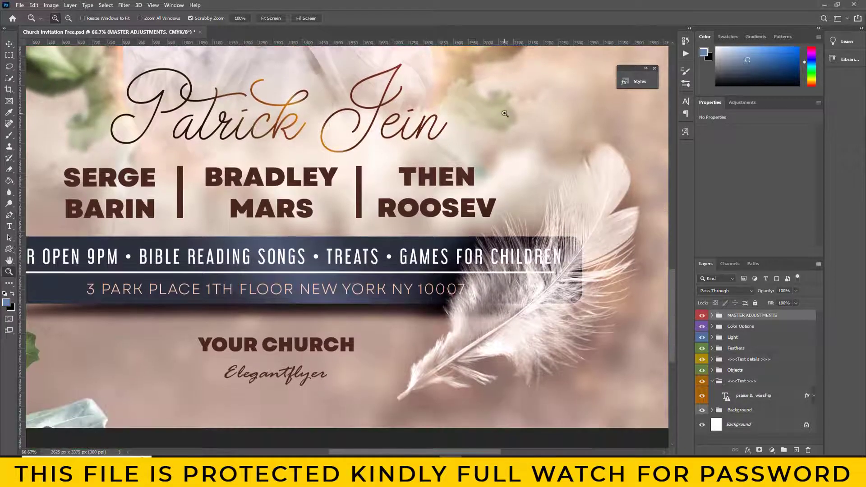
pyautogui.rightClick(504, 114)
pyautogui.click(528, 118)
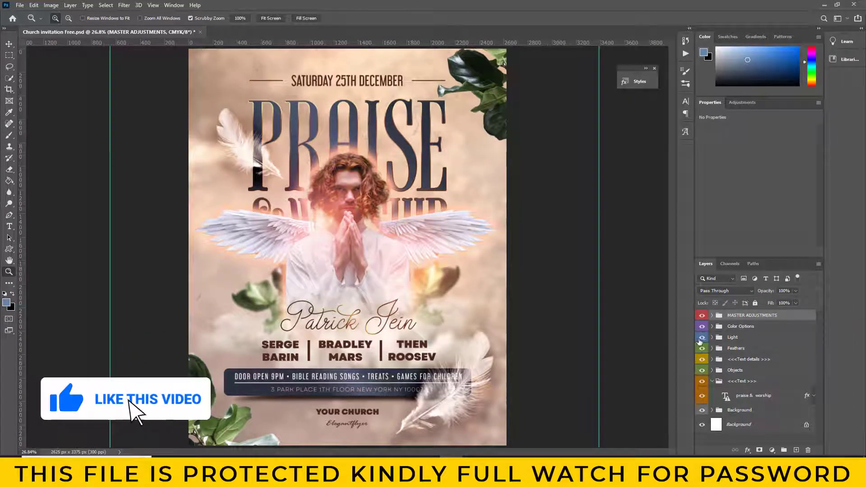
# - Toggle the Light, Feathers, Text details and title groups' visibility to check them
pyautogui.click(702, 337)
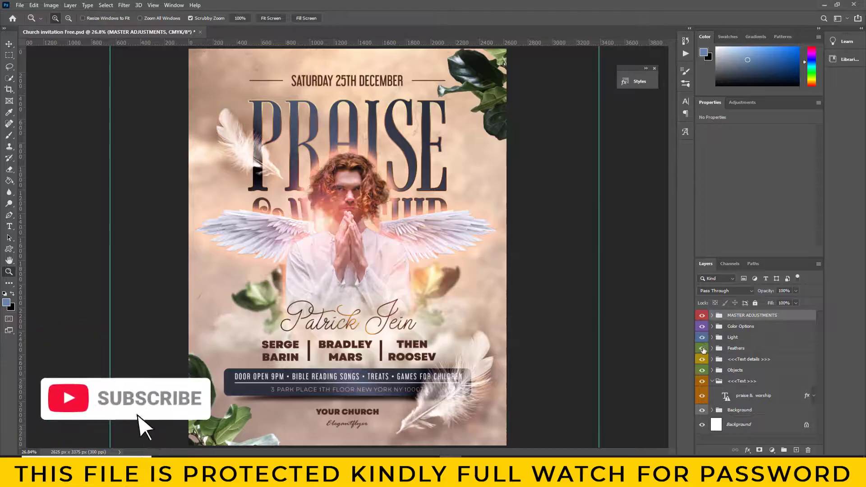
pyautogui.click(702, 349)
pyautogui.click(702, 349)
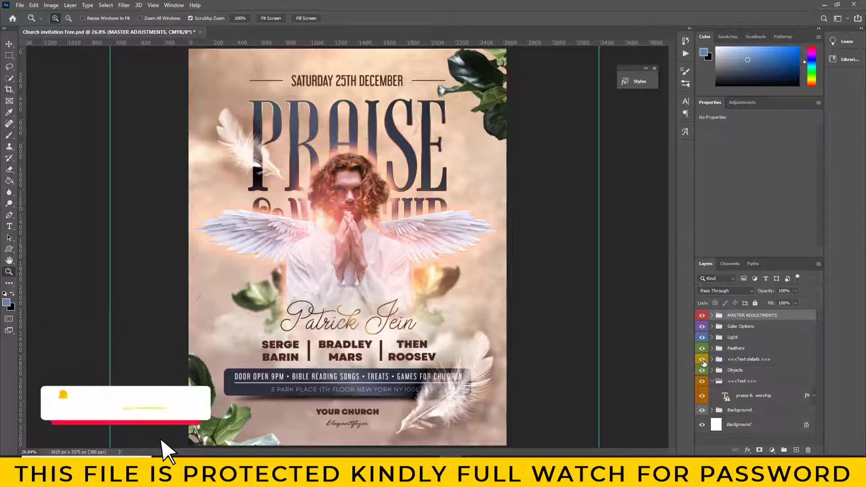
pyautogui.click(702, 360)
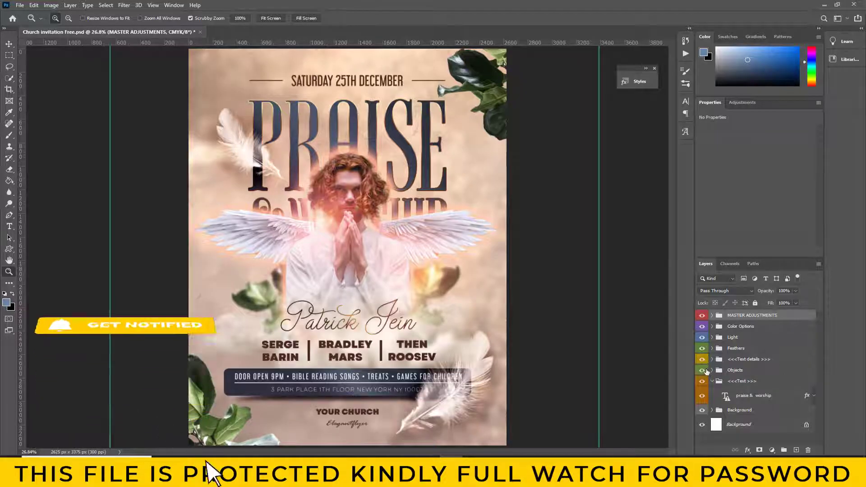
pyautogui.click(703, 382)
pyautogui.click(702, 382)
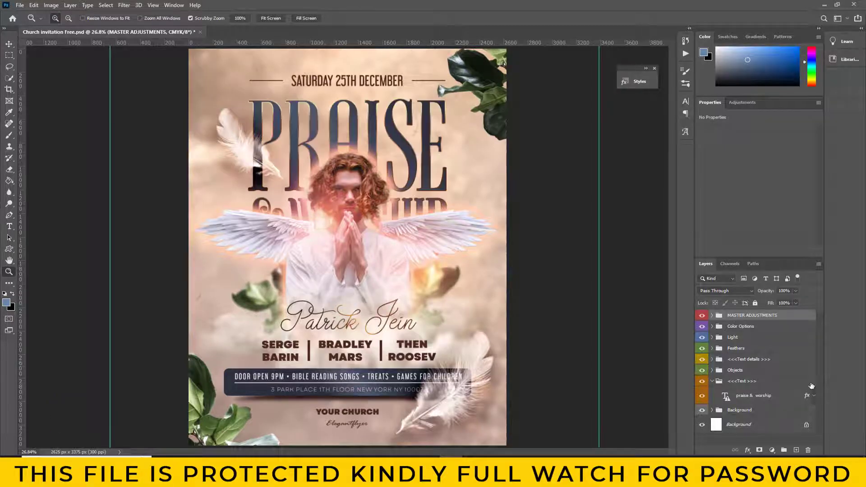
# - Expand the Objects group and select the praying man's Photo smart-object layer
pyautogui.click(712, 370)
pyautogui.scroll(-2, 731, 372)
pyautogui.scroll(-2, 736, 371)
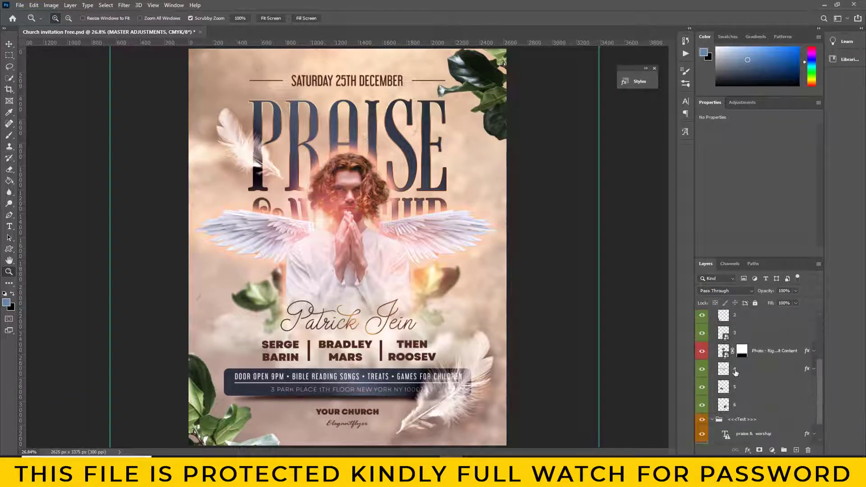
pyautogui.click(726, 357)
# - Open the Photo smart object's contents, then open the Untitled-1 praying-woman image from the CHARCH folder
pyautogui.doubleClick(727, 357)
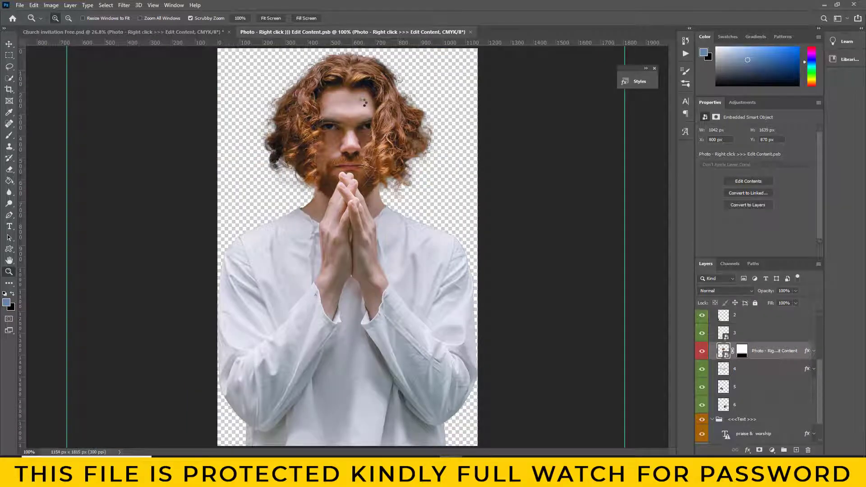
pyautogui.click(21, 6)
pyautogui.click(32, 25)
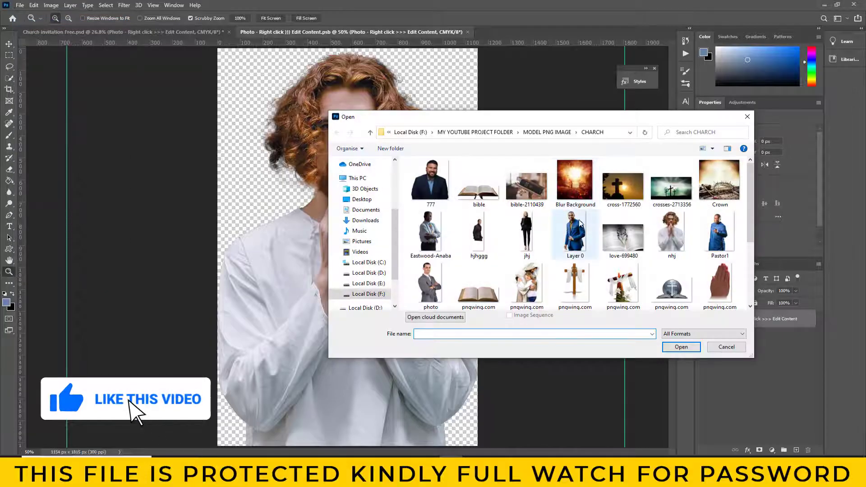
pyautogui.scroll(-3, 717, 226)
pyautogui.scroll(-2, 722, 228)
pyautogui.click(728, 231)
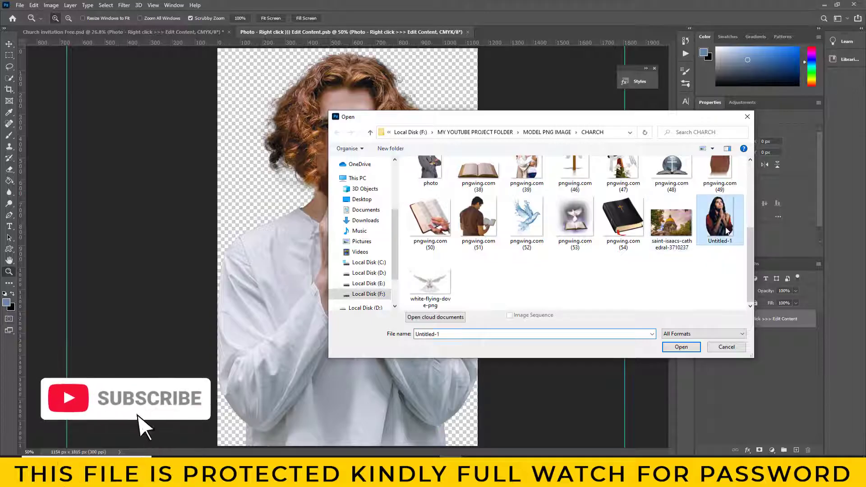
pyautogui.click(687, 348)
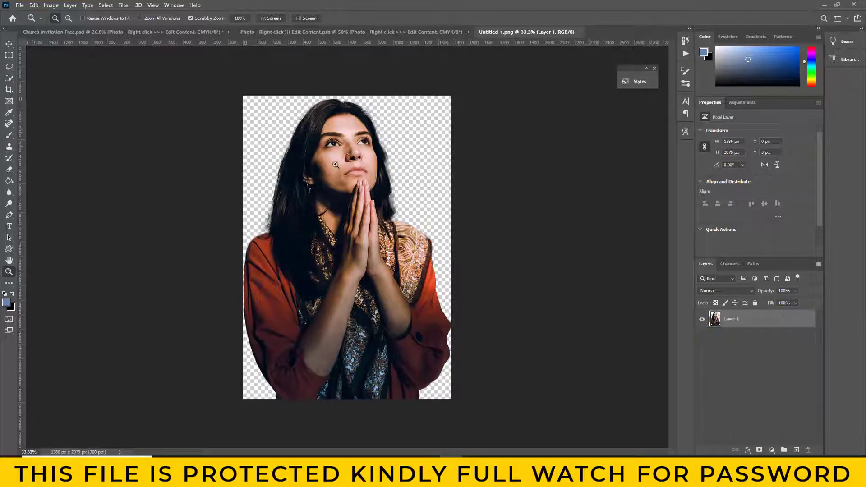
# - Drag the praying woman's layer from Untitled-1 into the photo contents
pyautogui.click(9, 45)
pyautogui.moveTo(334, 130); pyautogui.dragTo(381, 116)
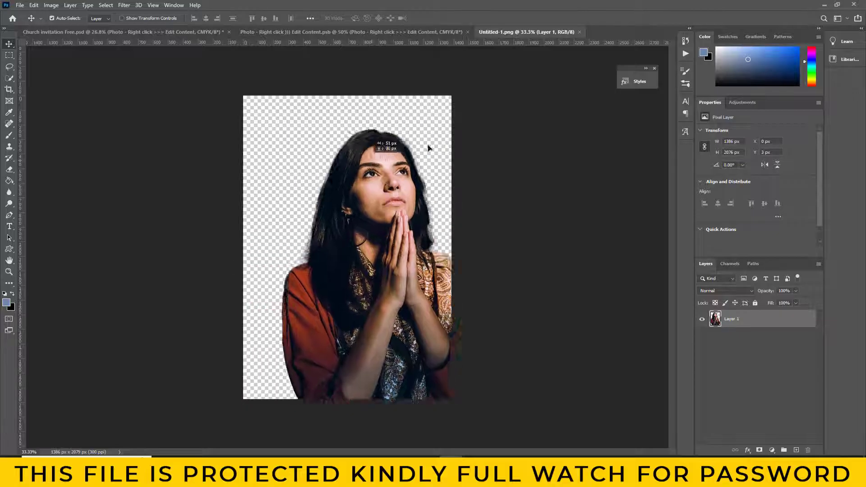
pyautogui.moveTo(354, 185); pyautogui.dragTo(353, 219)
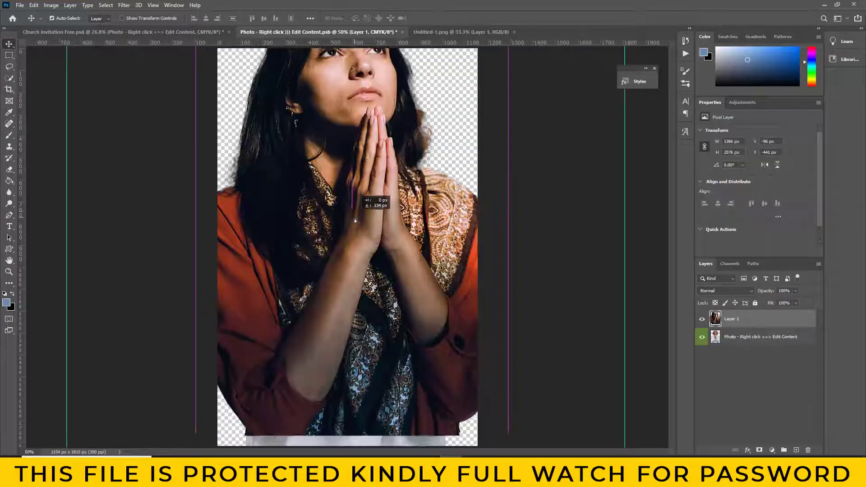
# - Scale the woman to about 83%, delete the man's layer, and close Untitled-1
pyautogui.click(35, 7)
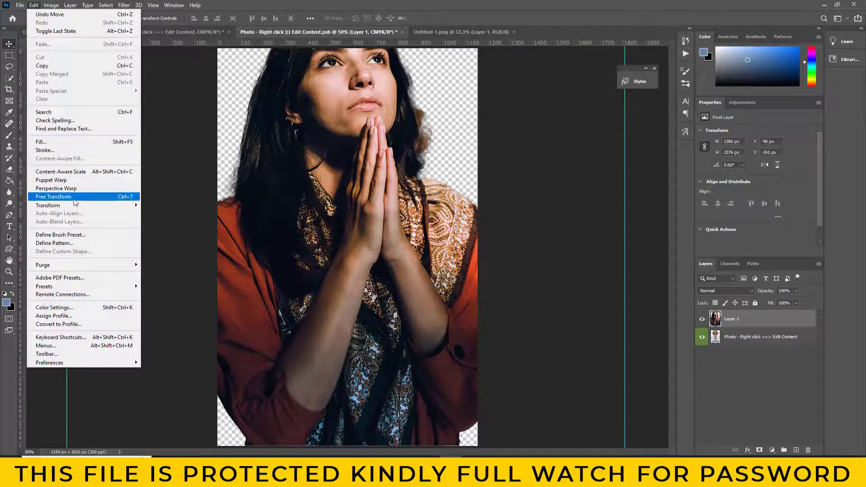
pyautogui.click(45, 195)
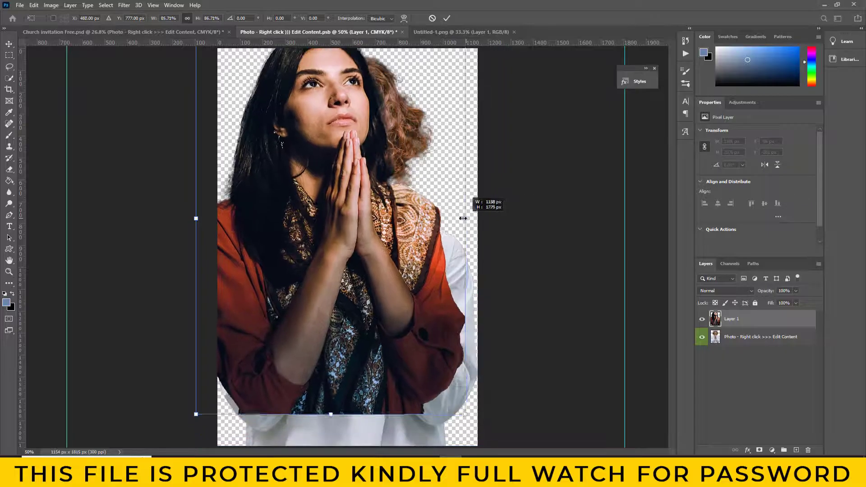
pyautogui.moveTo(508, 219)
pyautogui.mouseDown()
pyautogui.moveTo(457, 218)
pyautogui.moveTo(437, 257)
pyautogui.mouseUp()
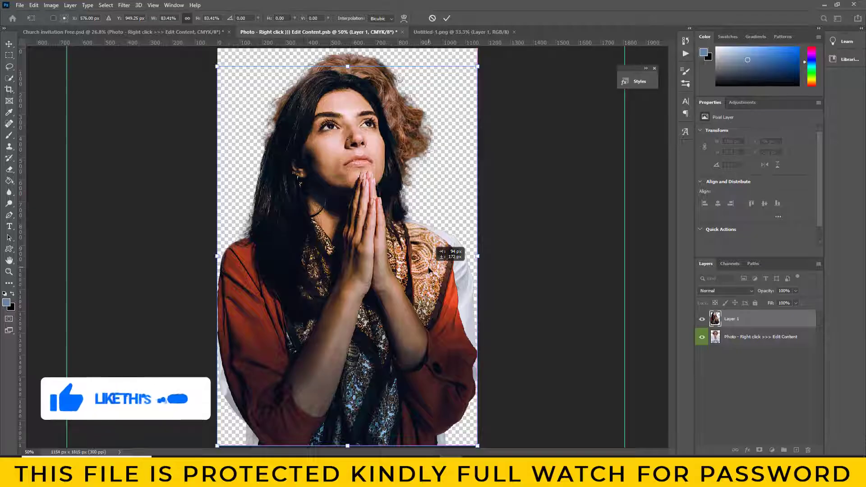
pyautogui.click(9, 44)
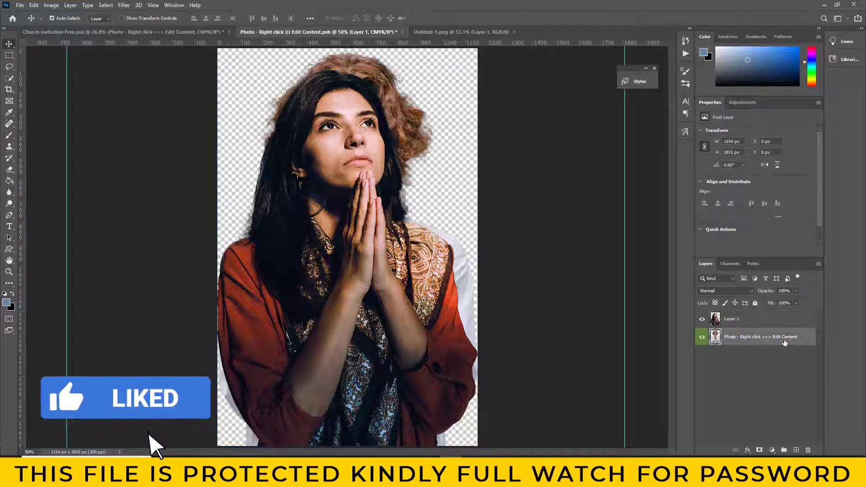
pyautogui.moveTo(763, 336); pyautogui.dragTo(808, 450)
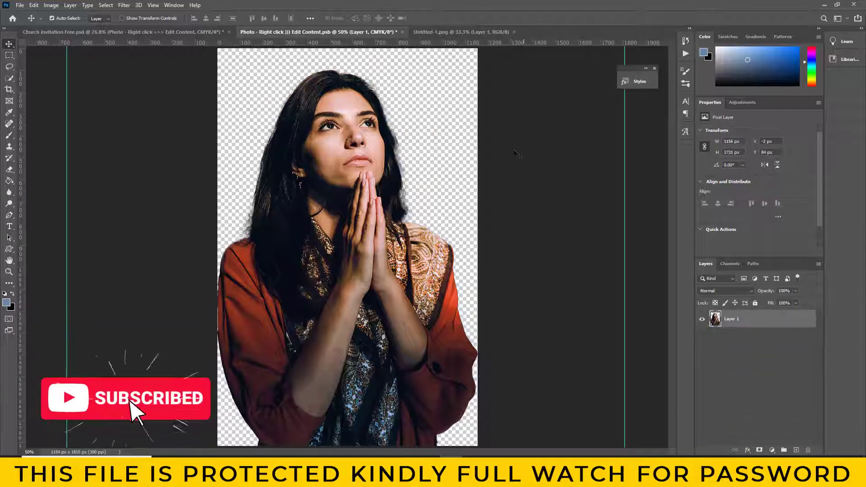
pyautogui.click(514, 32)
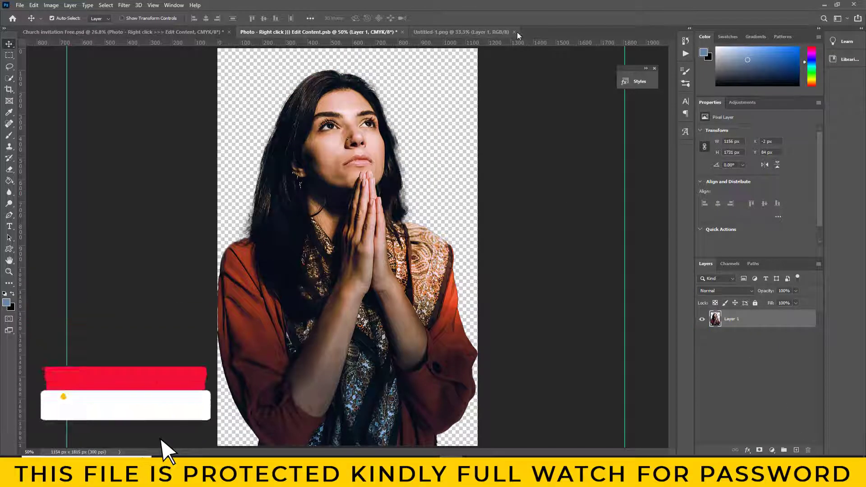
# - Save the smart object back into the flyer and move the woman's photo higher
pyautogui.click(402, 32)
pyautogui.click(438, 174)
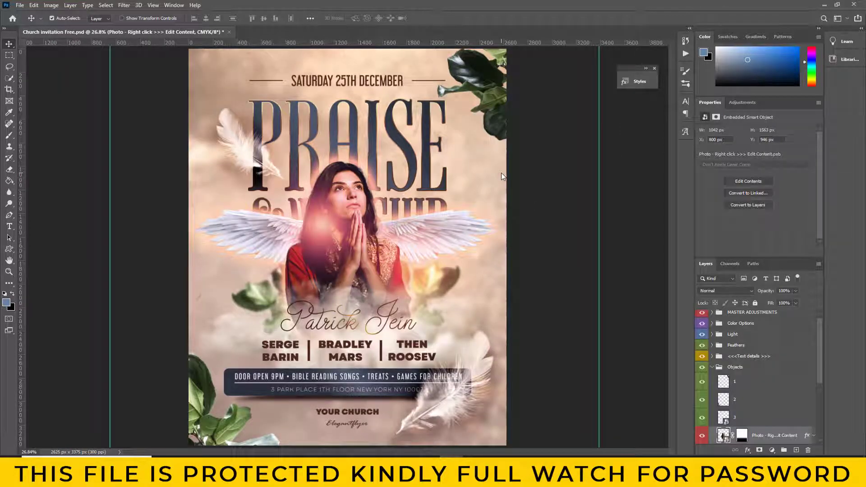
pyautogui.click(34, 5)
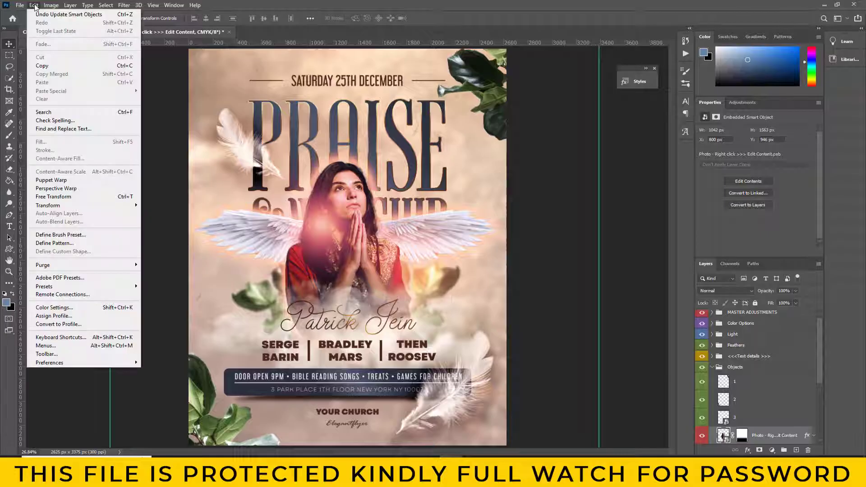
pyautogui.click(53, 197)
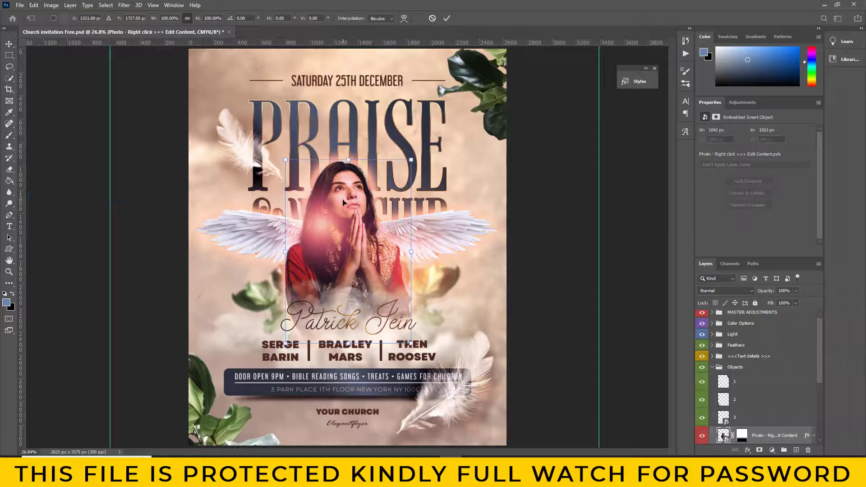
pyautogui.moveTo(342, 203); pyautogui.dragTo(346, 178)
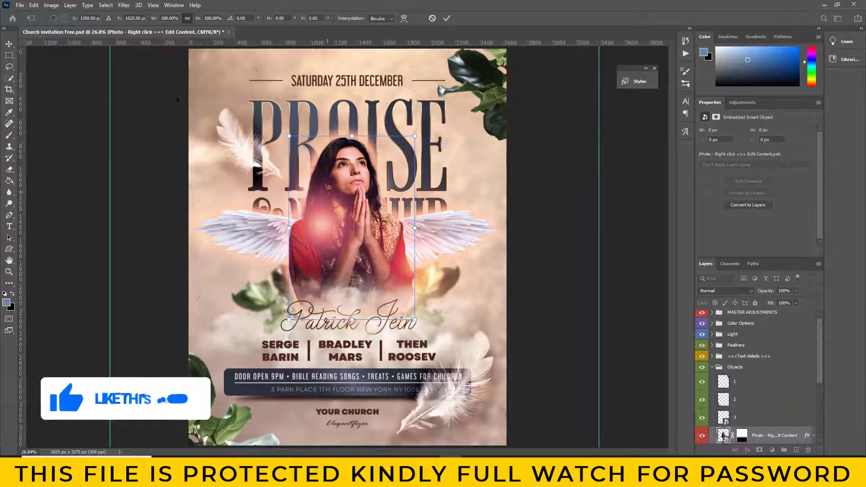
pyautogui.click(9, 44)
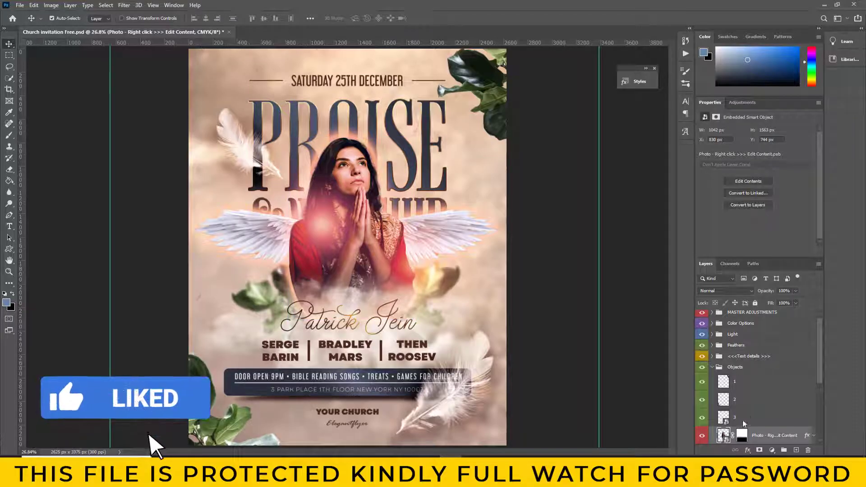
# - Hide layer 4 so the '& WORSHIP' line shows
pyautogui.scroll(-2, 764, 409)
pyautogui.scroll(-1, 764, 409)
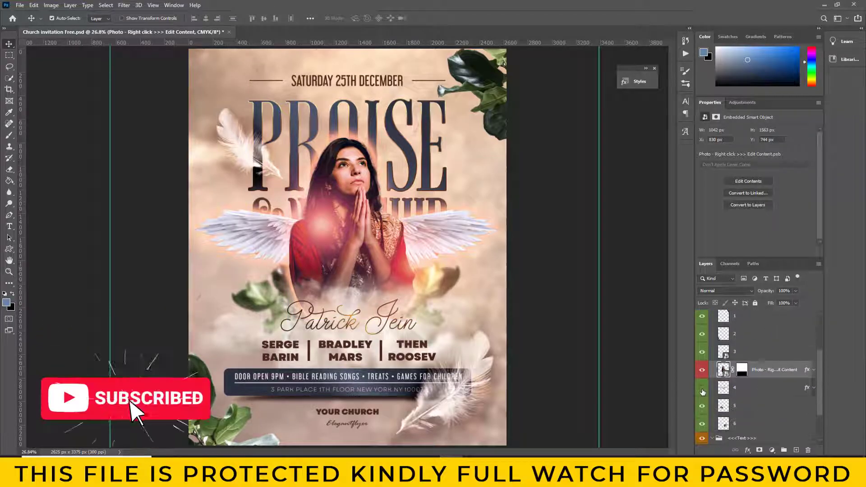
pyautogui.click(702, 391)
pyautogui.scroll(-2, 761, 396)
pyautogui.scroll(-1, 760, 396)
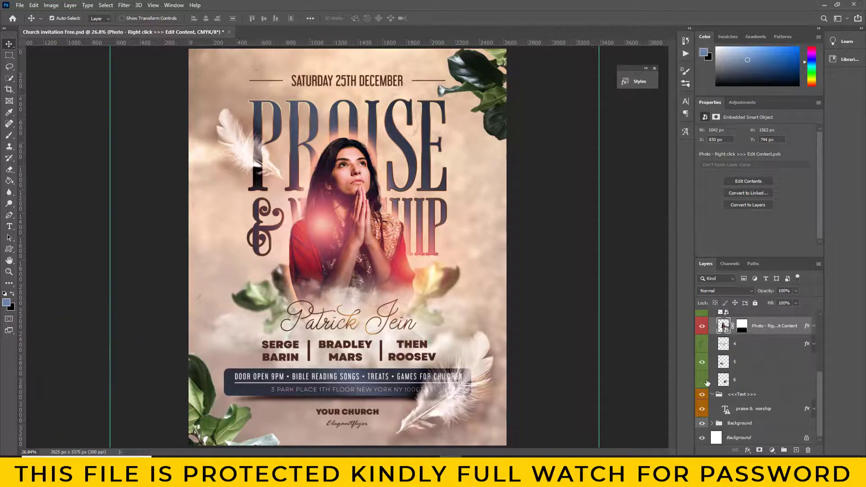
# - Show layer 6's leaves and select the PRAISE & WORSHIP title layer
pyautogui.click(704, 381)
pyautogui.scroll(-1, 768, 386)
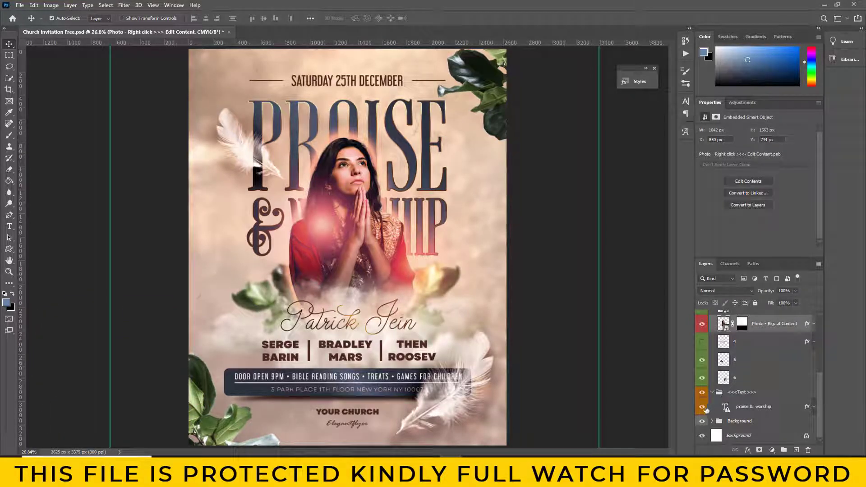
pyautogui.click(702, 407)
pyautogui.click(733, 409)
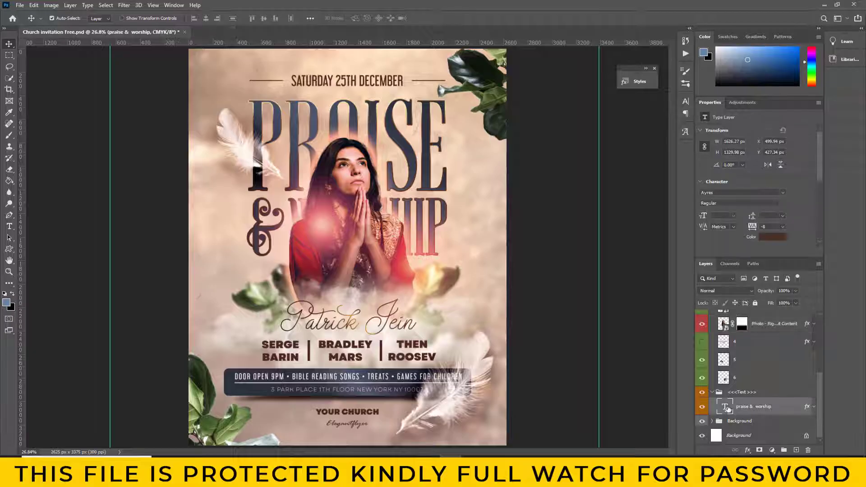
# - Retype the headline text and increase its leading in the Character panel
pyautogui.doubleClick(726, 407)
pyautogui.press('BackSpace')
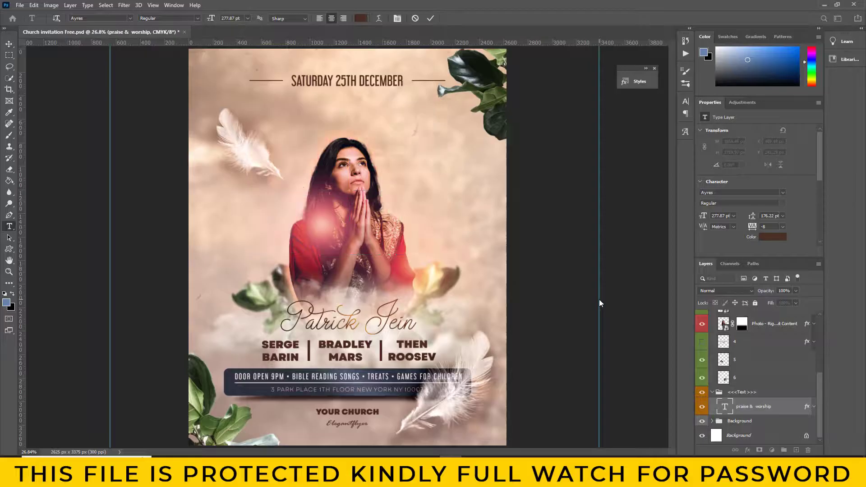
pyautogui.write('YOUR')
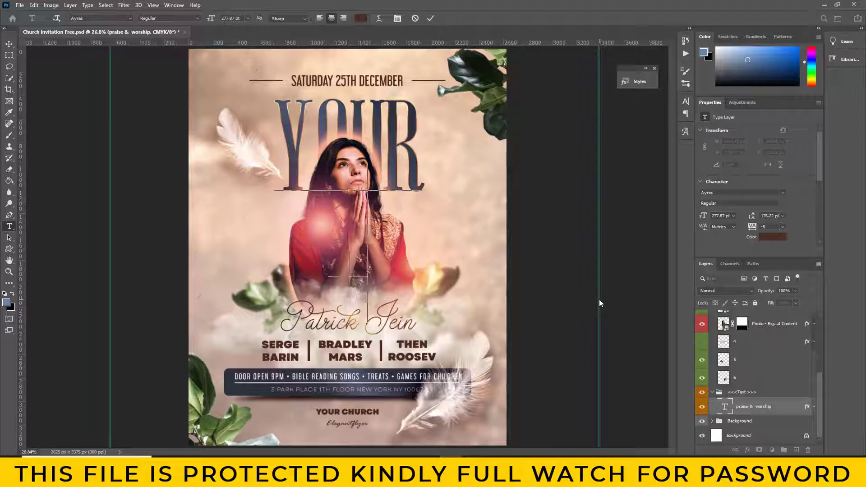
pyautogui.write('OE')
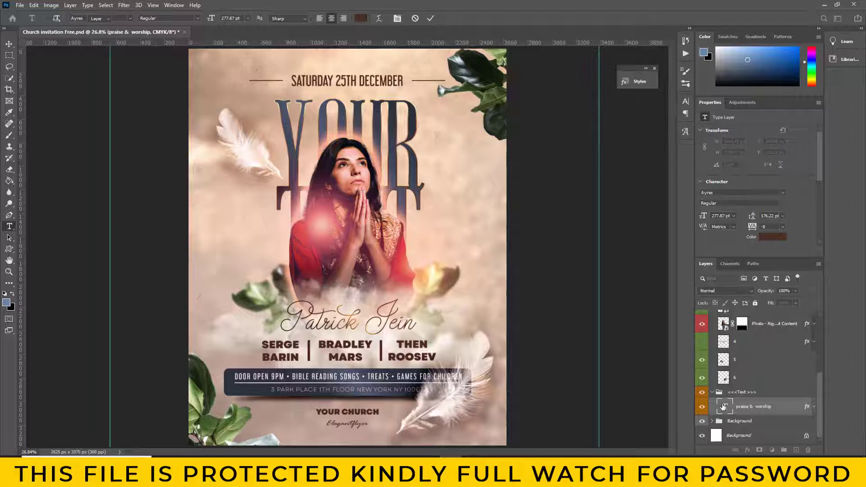
pyautogui.hotkey('ctrl', 'a')
pyautogui.moveTo(753, 217); pyautogui.dragTo(765, 219)
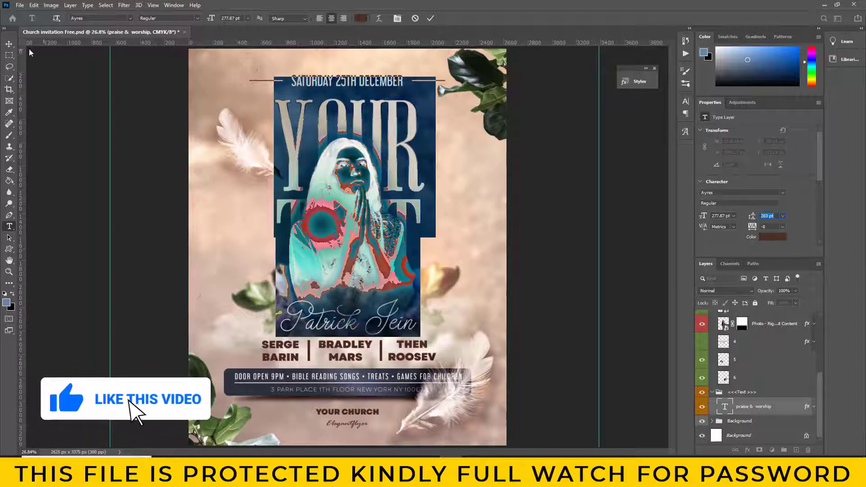
pyautogui.click(9, 44)
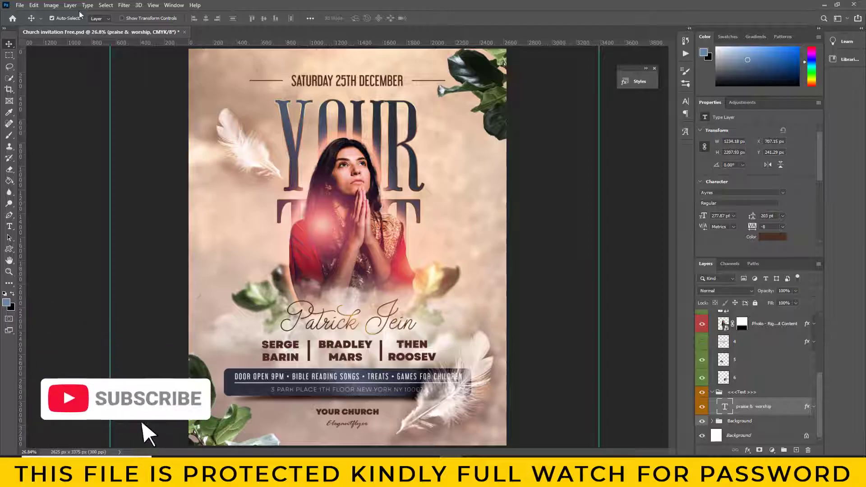
# - Scale the YOUR TEXT headline to about 74% and place it under the date
pyautogui.click(34, 5)
pyautogui.click(49, 188)
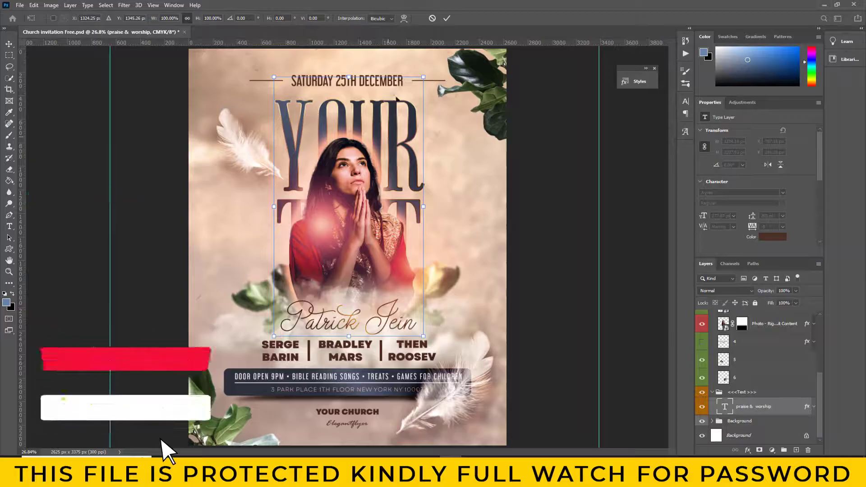
pyautogui.moveTo(397, 99); pyautogui.dragTo(377, 110)
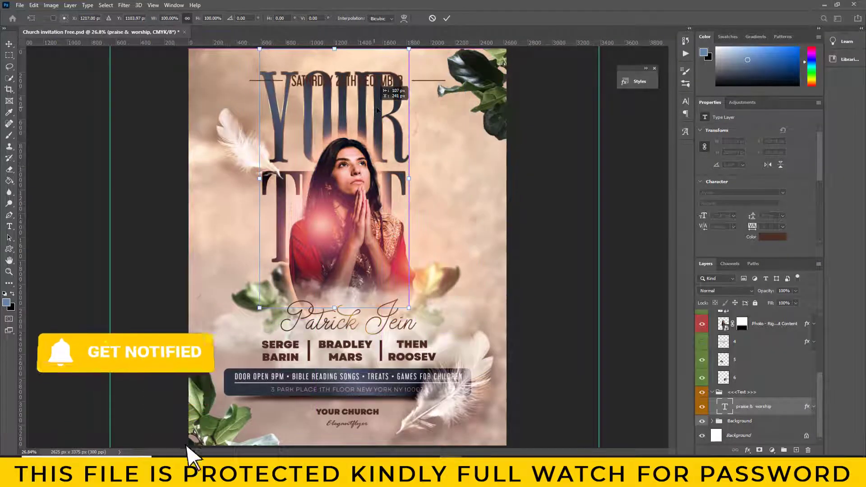
pyautogui.moveTo(377, 110); pyautogui.dragTo(388, 111)
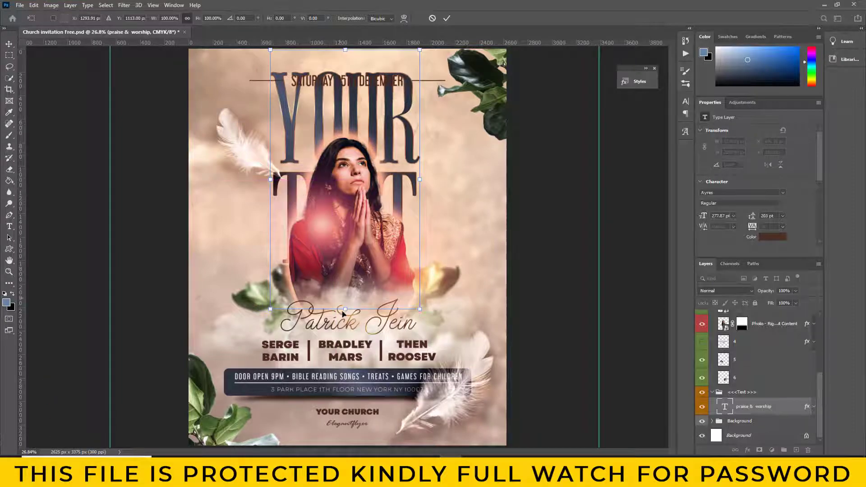
pyautogui.moveTo(346, 309); pyautogui.dragTo(345, 240)
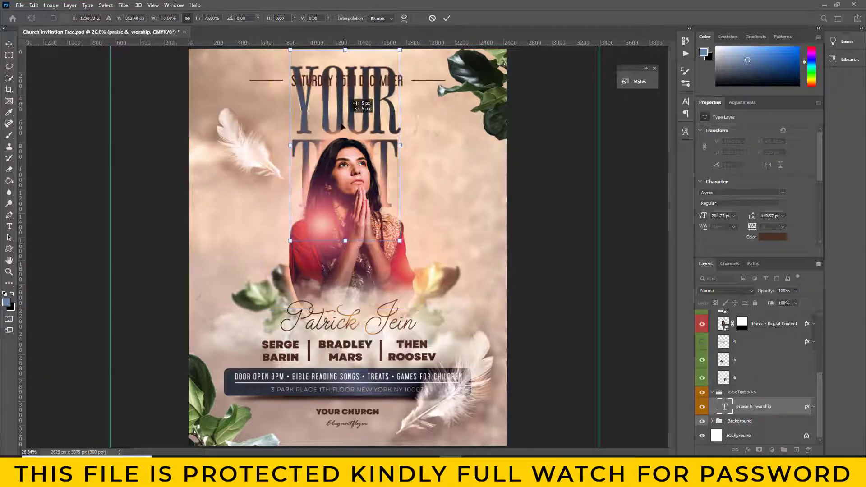
pyautogui.moveTo(342, 126); pyautogui.dragTo(341, 134)
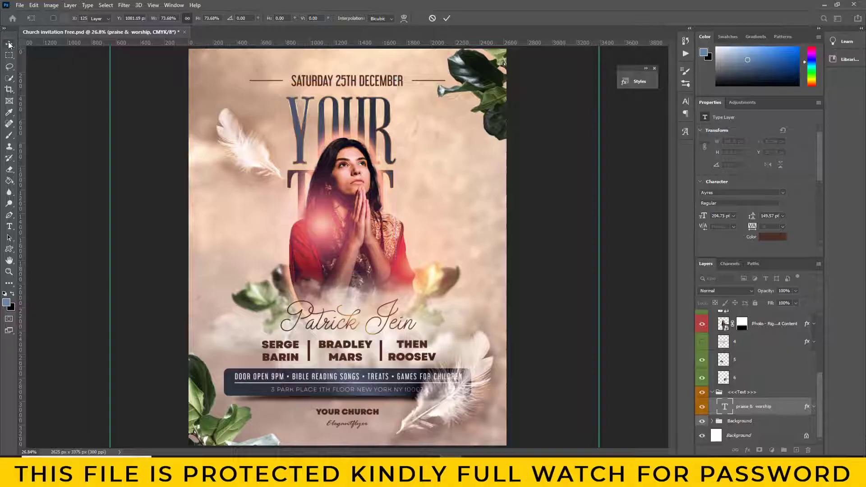
pyautogui.click(804, 402)
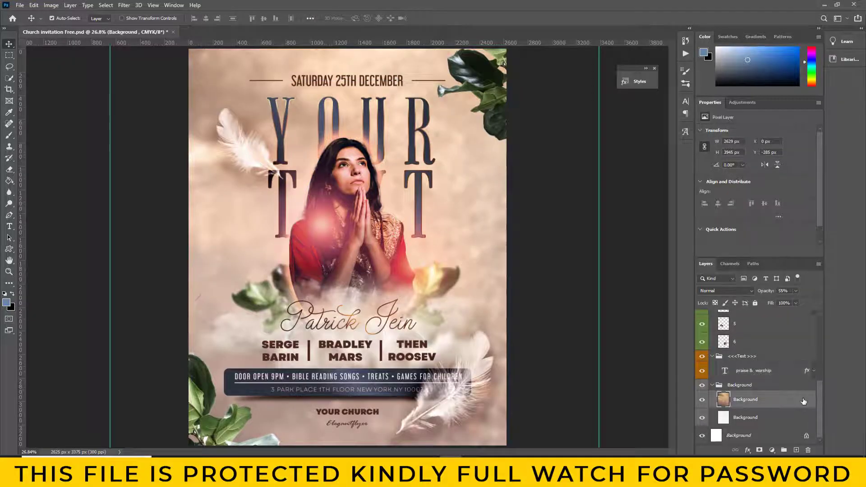
pyautogui.doubleClick(804, 401)
pyautogui.click(711, 85)
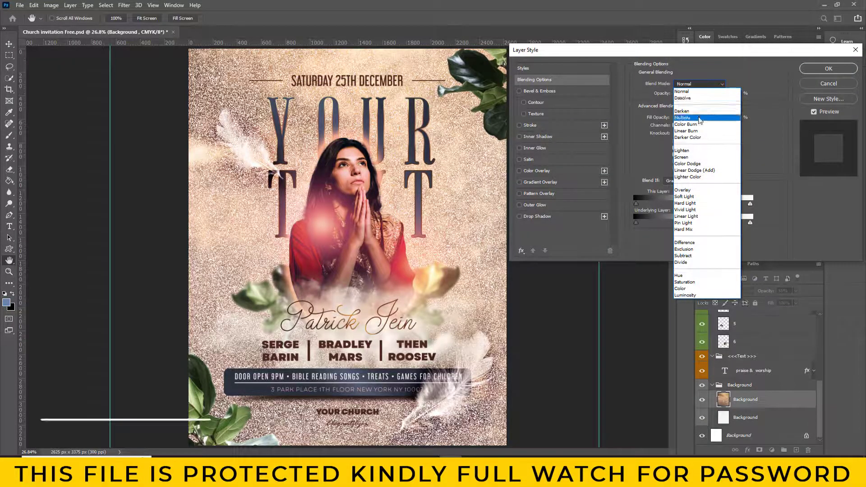
pyautogui.click(682, 107)
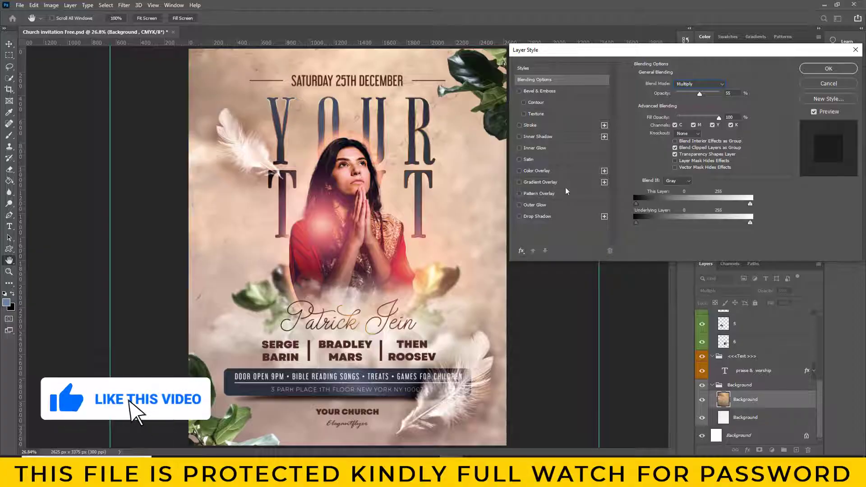
pyautogui.click(521, 250)
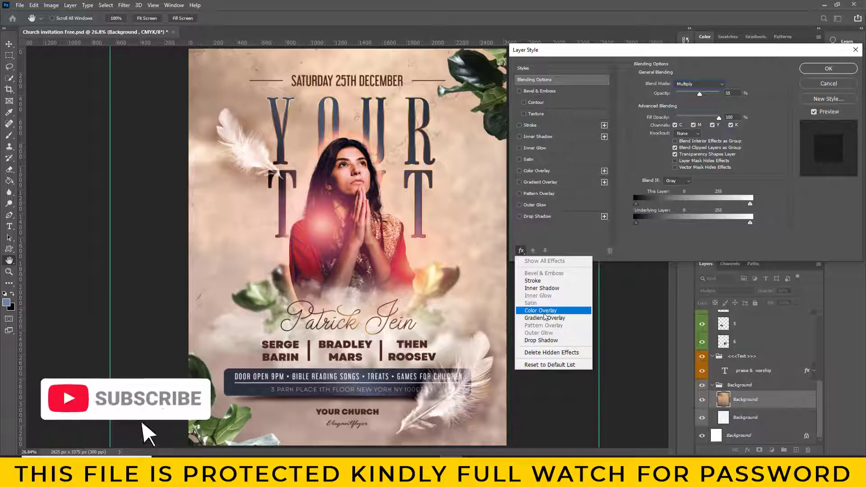
pyautogui.click(540, 311)
pyautogui.click(695, 84)
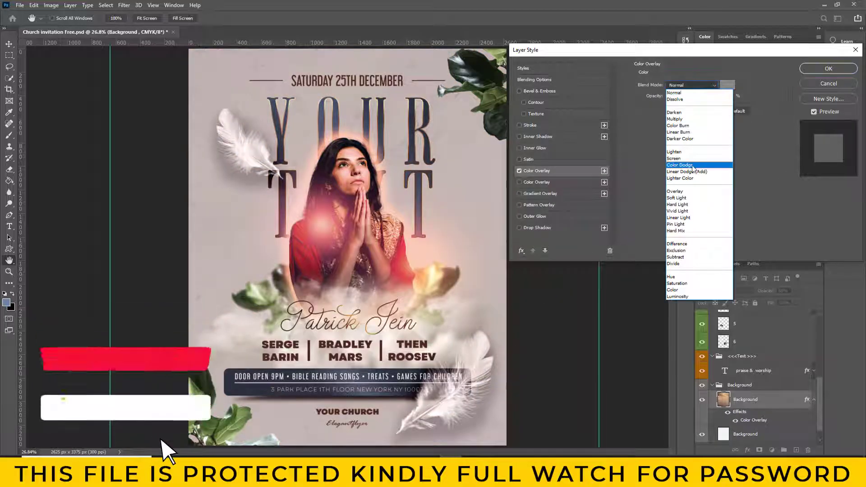
pyautogui.click(683, 106)
pyautogui.click(728, 84)
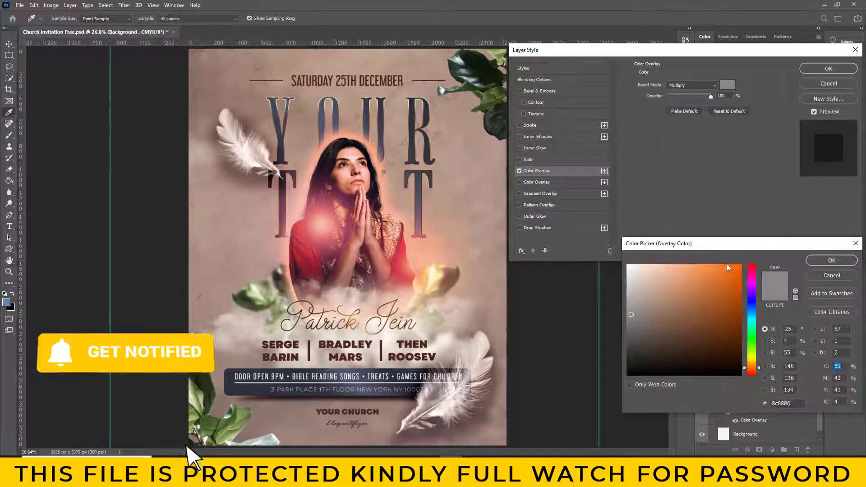
pyautogui.click(732, 271)
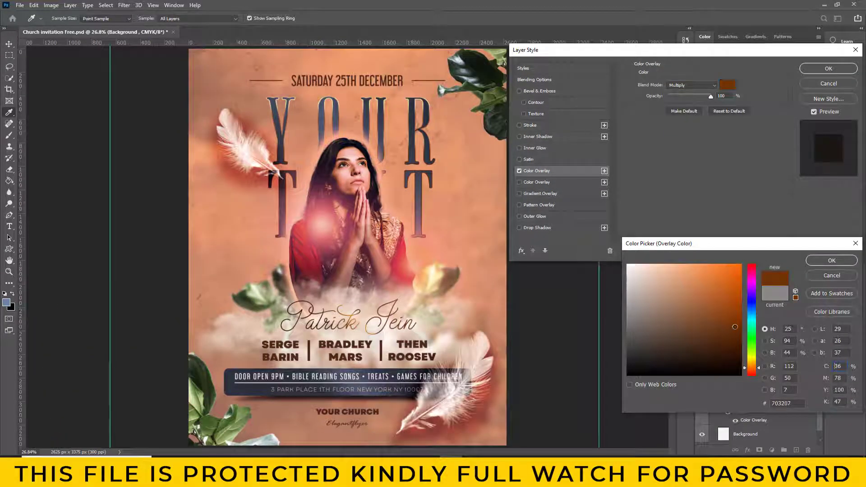
pyautogui.click(756, 337)
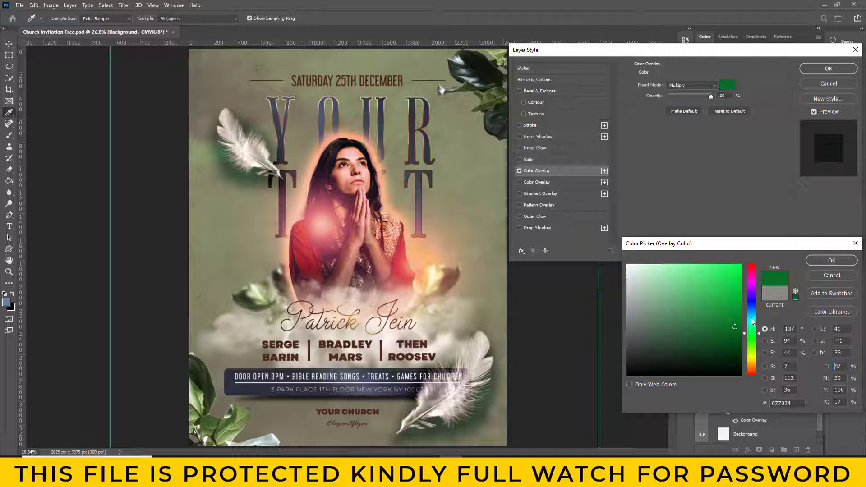
pyautogui.moveTo(751, 308); pyautogui.dragTo(751, 300)
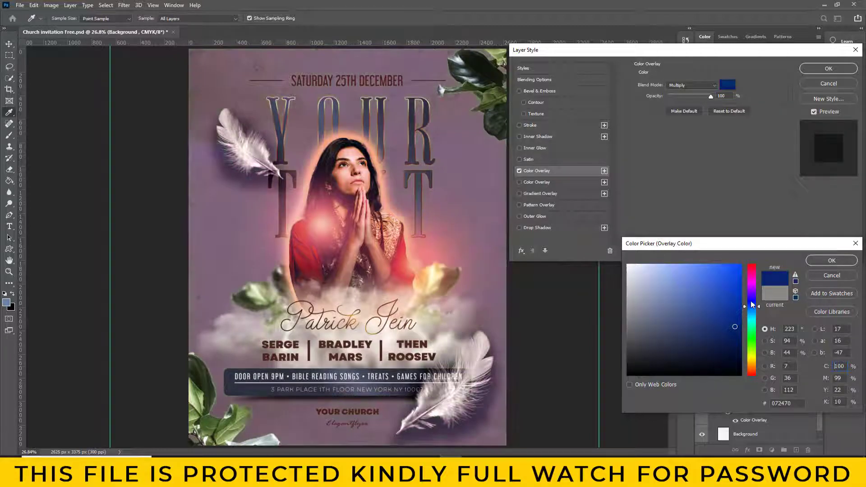
pyautogui.click(832, 275)
pyautogui.click(825, 82)
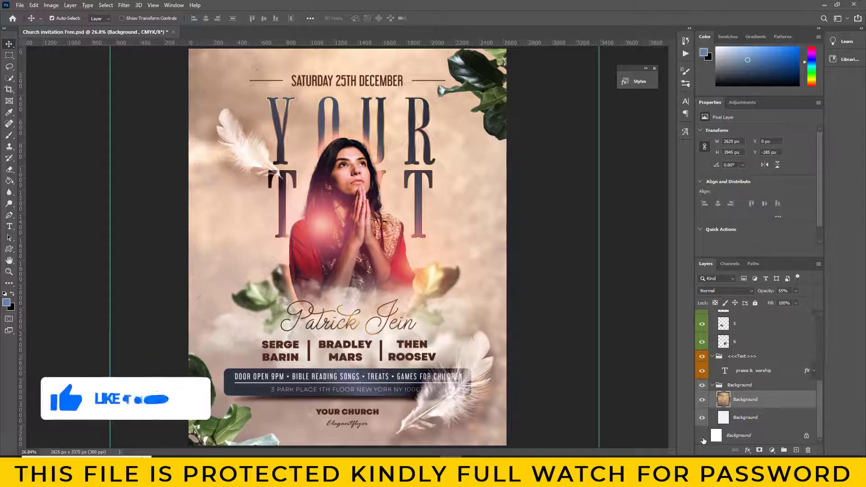
pyautogui.scroll(2, 771, 421)
pyautogui.scroll(2, 790, 419)
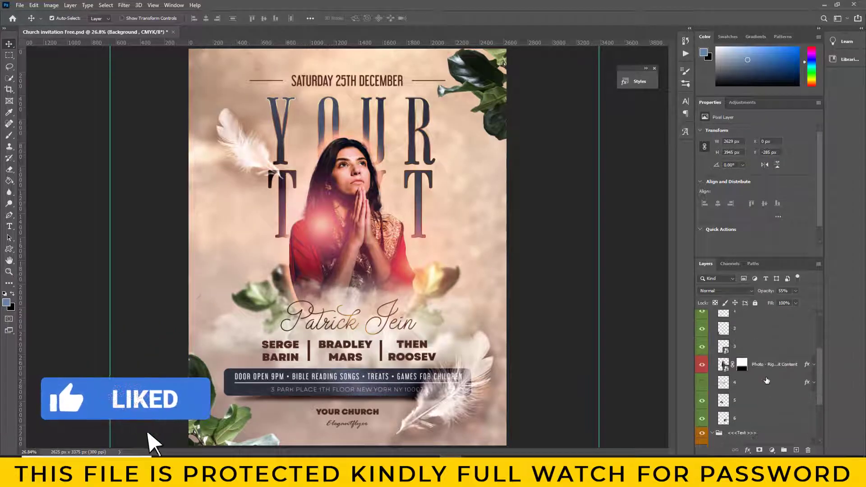
pyautogui.scroll(2, 807, 417)
pyautogui.click(814, 408)
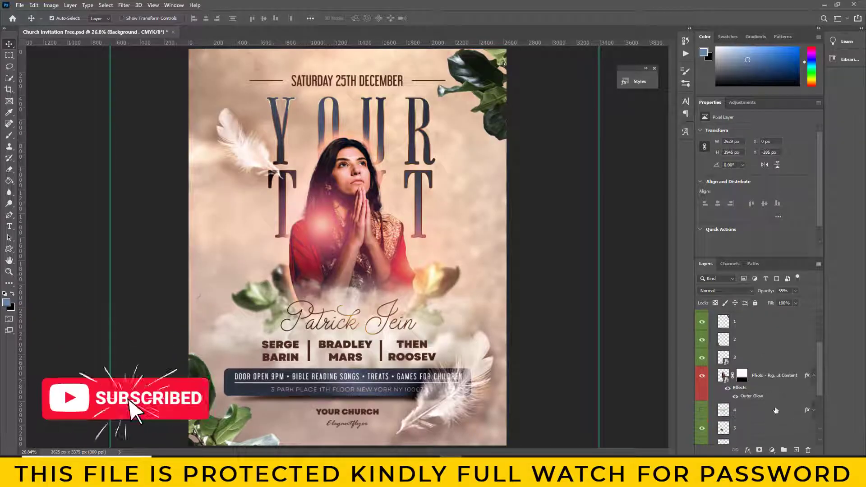
pyautogui.doubleClick(740, 388)
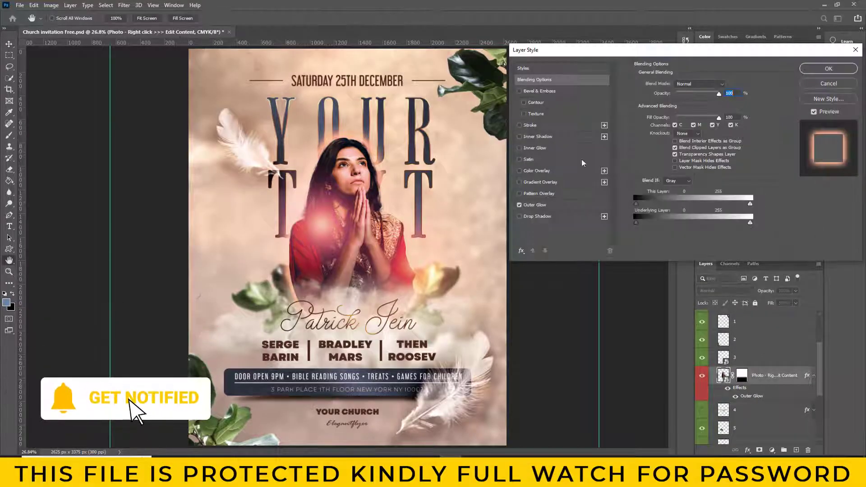
pyautogui.click(533, 205)
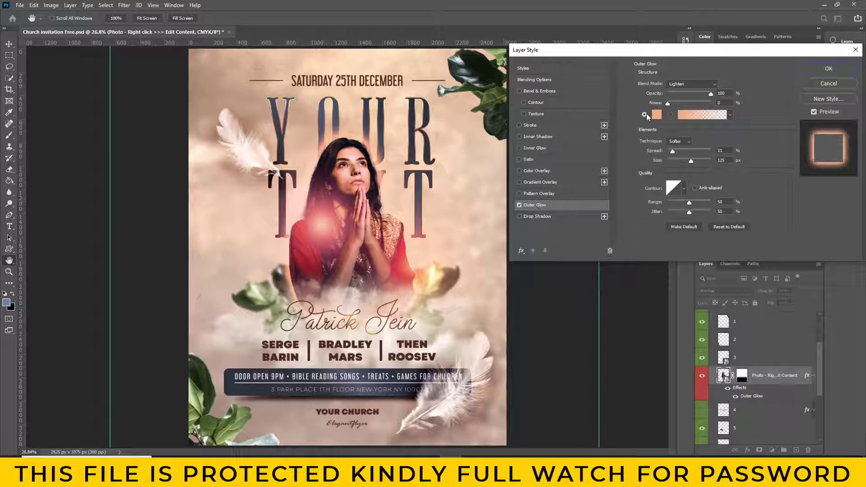
pyautogui.moveTo(711, 94); pyautogui.dragTo(693, 95)
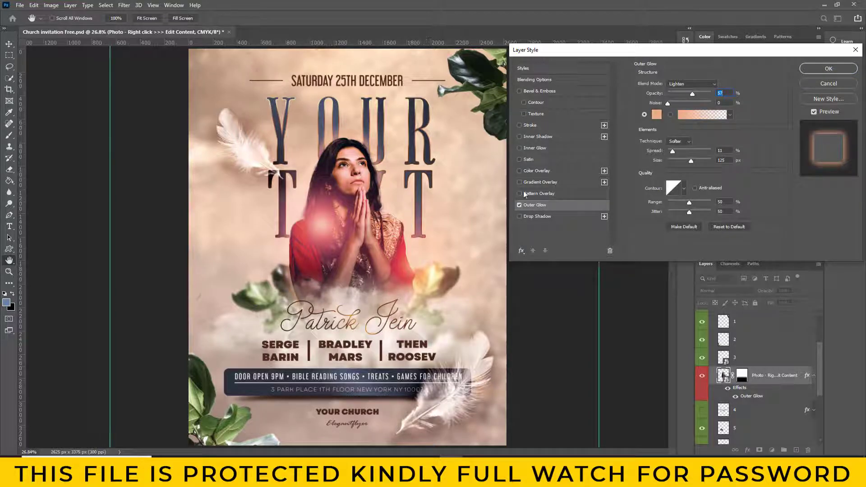
pyautogui.click(520, 204)
pyautogui.click(520, 205)
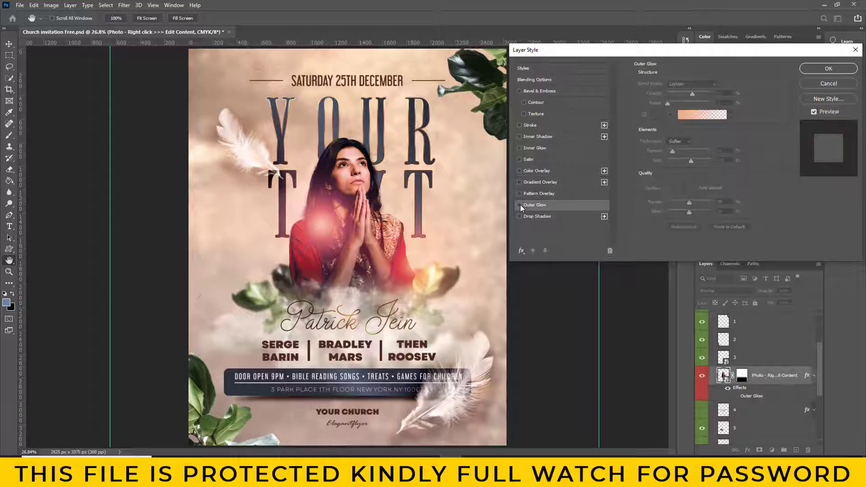
pyautogui.click(658, 114)
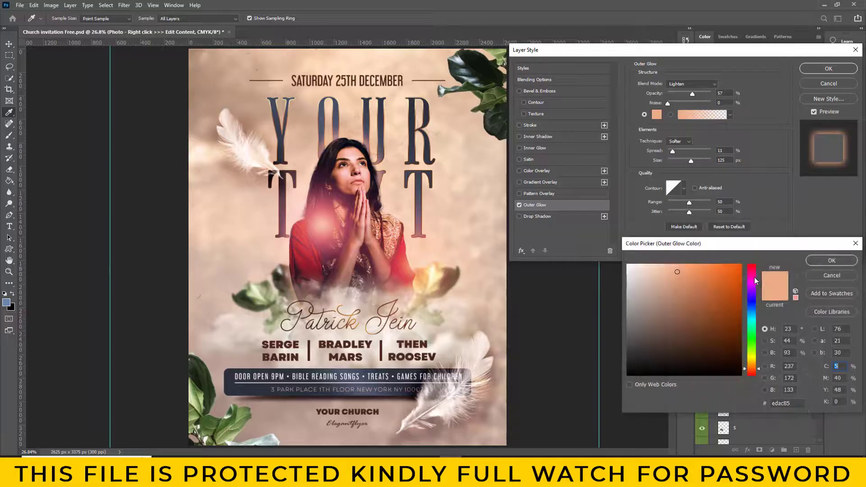
pyautogui.click(753, 275)
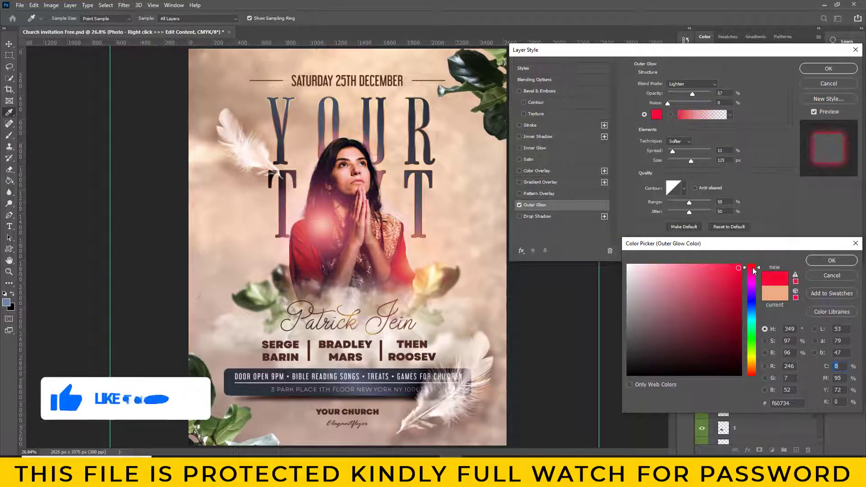
pyautogui.click(757, 359)
pyautogui.moveTo(758, 359); pyautogui.dragTo(758, 345)
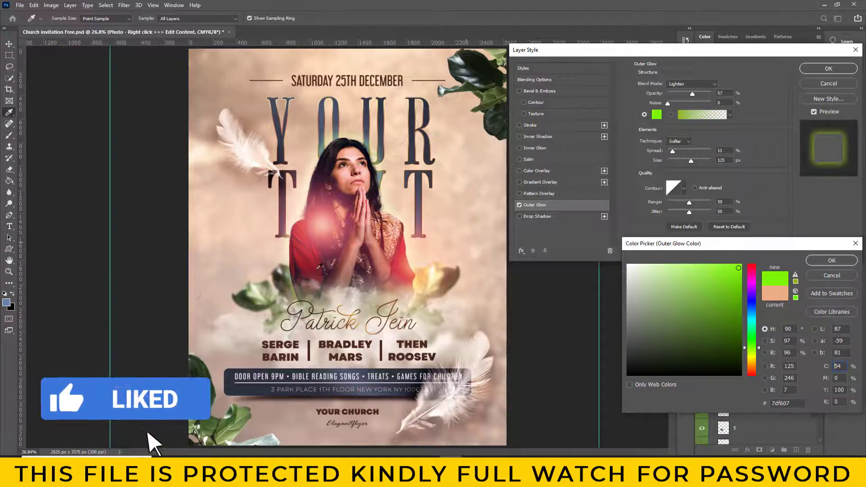
pyautogui.click(832, 260)
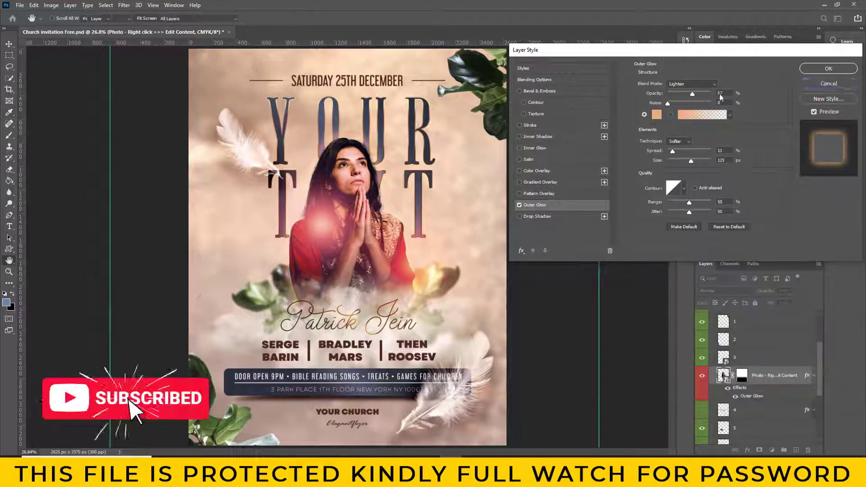
pyautogui.press('Return')
pyautogui.scroll(3, 799, 393)
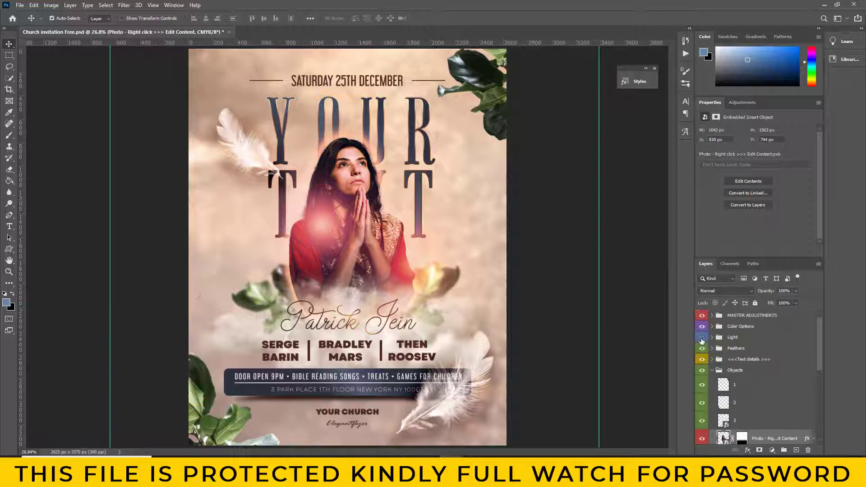
# - Toggle the Light group's pink glows and select the second Light layer
pyautogui.click(702, 338)
pyautogui.click(717, 338)
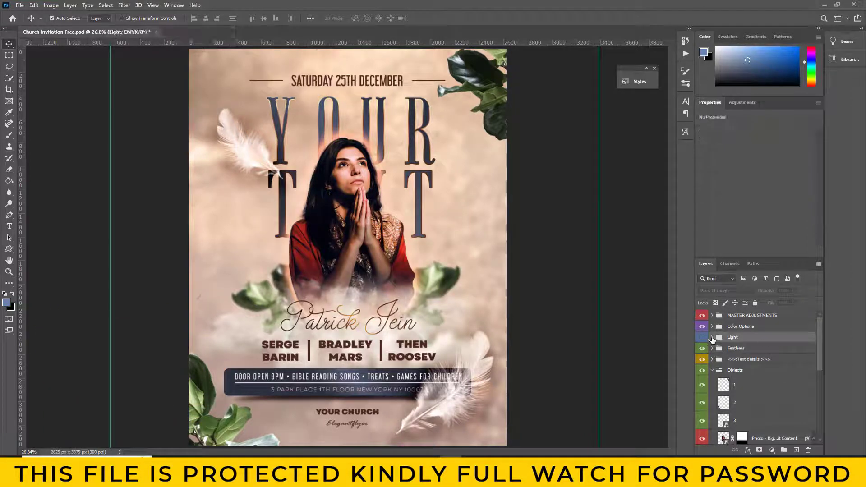
pyautogui.click(702, 338)
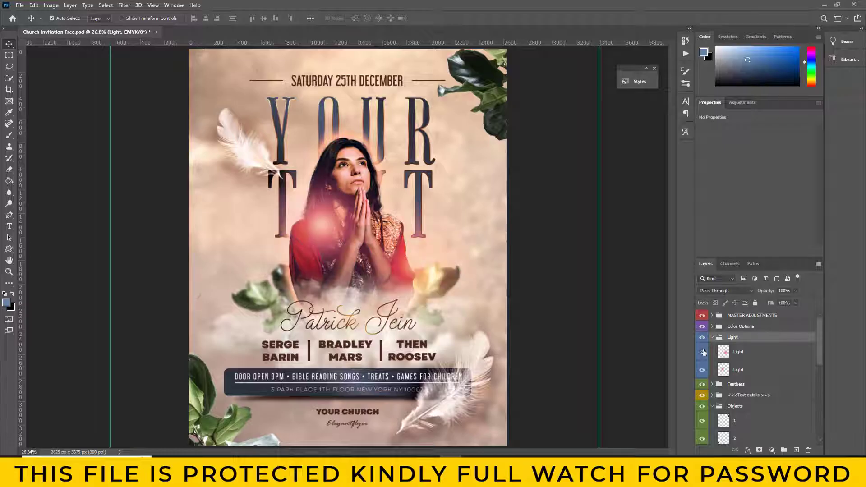
pyautogui.click(702, 352)
pyautogui.click(702, 370)
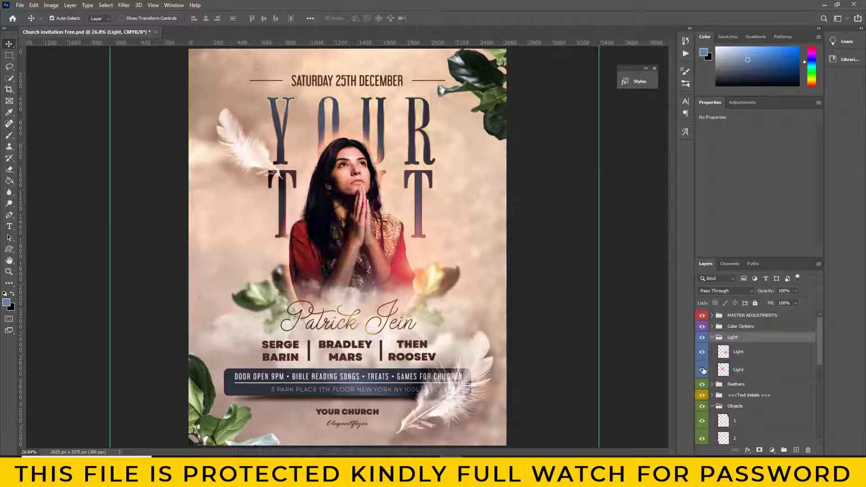
pyautogui.click(742, 371)
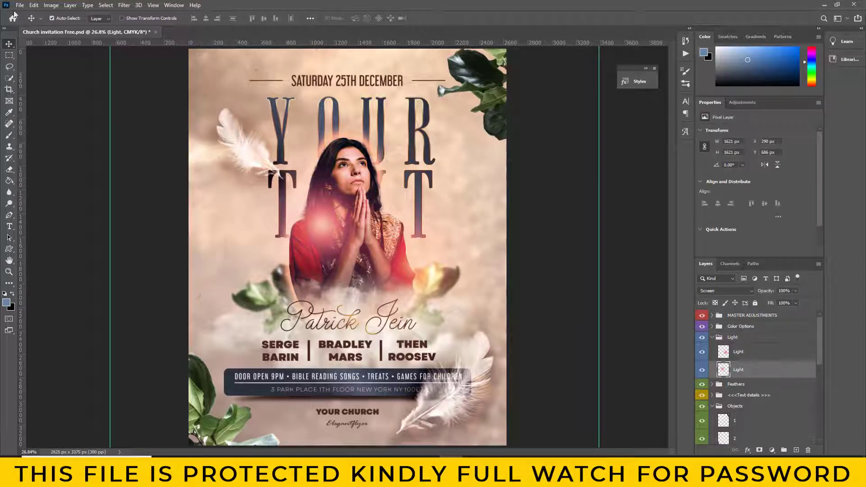
# - Move the second glow up and left, keeping the Feathers group visible
pyautogui.click(30, 5)
pyautogui.click(49, 195)
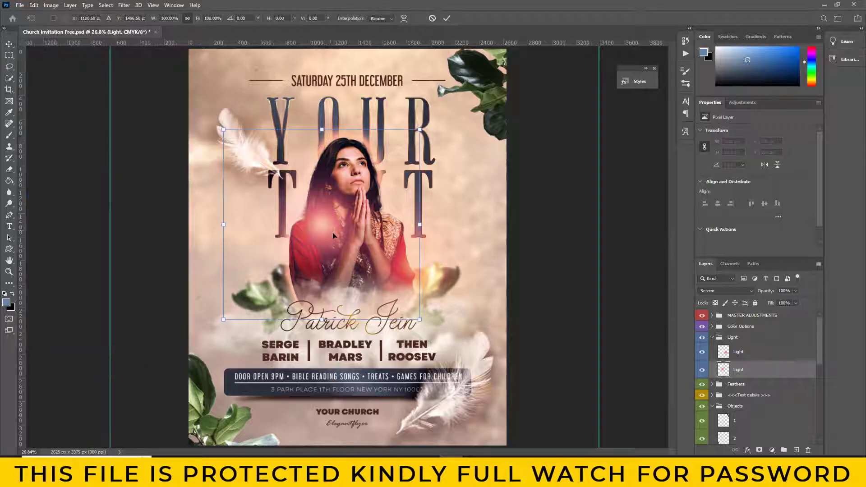
pyautogui.moveTo(310, 256)
pyautogui.mouseDown()
pyautogui.moveTo(307, 246)
pyautogui.moveTo(371, 220)
pyautogui.moveTo(314, 296)
pyautogui.moveTo(315, 261)
pyautogui.mouseUp()
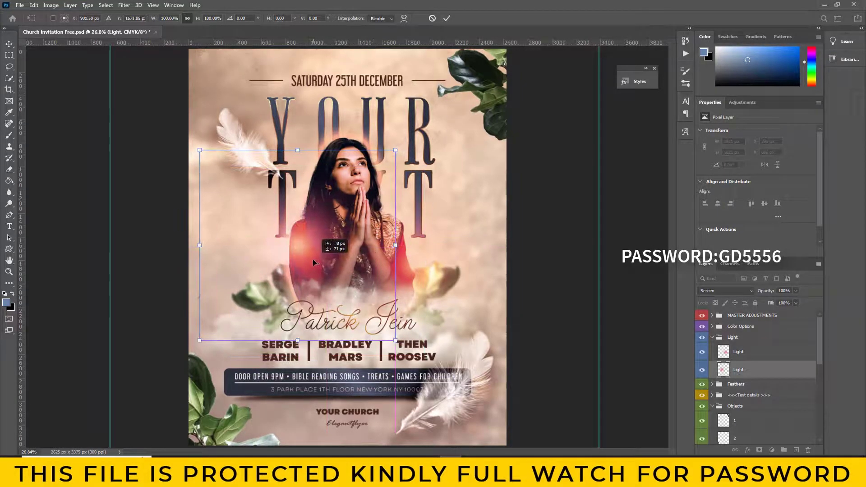
pyautogui.press('Return')
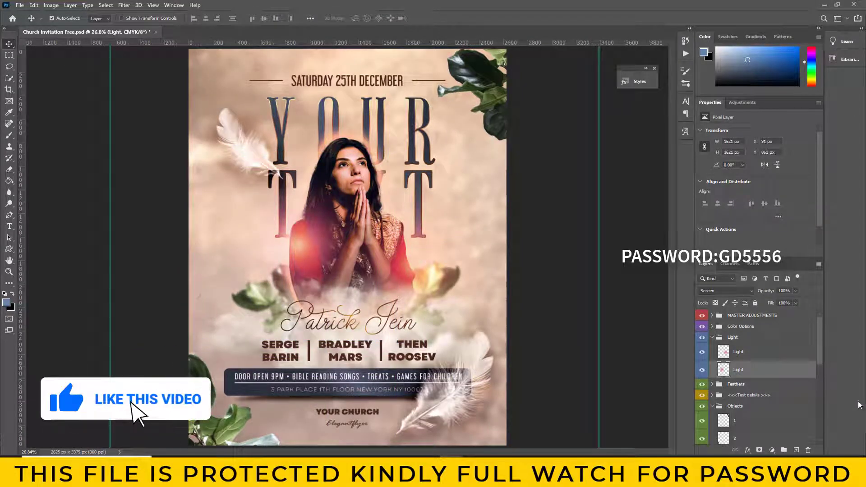
pyautogui.scroll(-3, 758, 370)
pyautogui.click(702, 329)
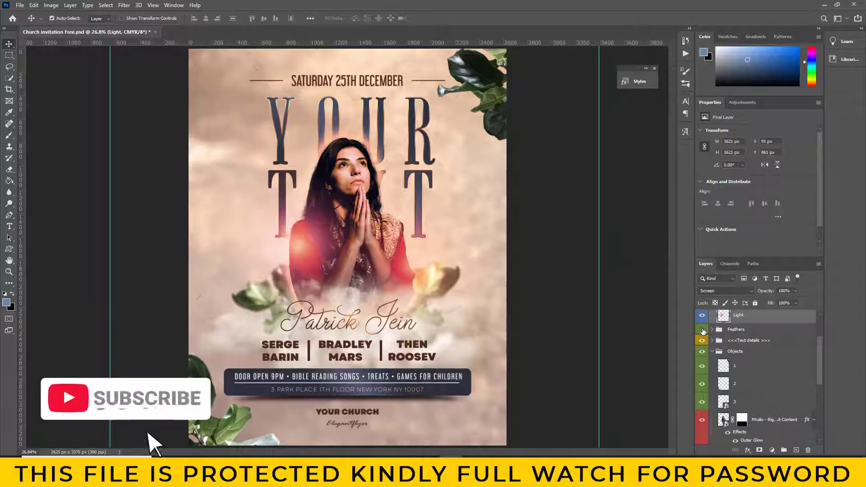
pyautogui.click(712, 330)
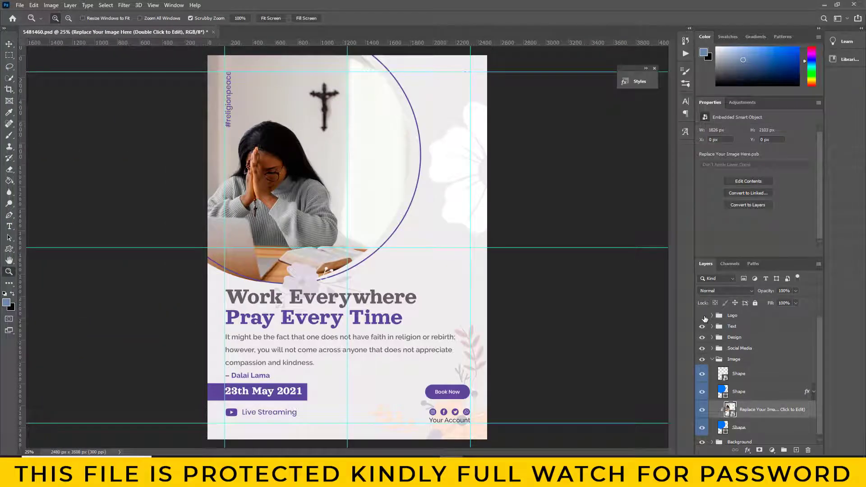
# - Open the placeholder photo's smart-object contents and the praying man photo
pyautogui.click(702, 327)
pyautogui.click(704, 411)
pyautogui.doubleClick(732, 413)
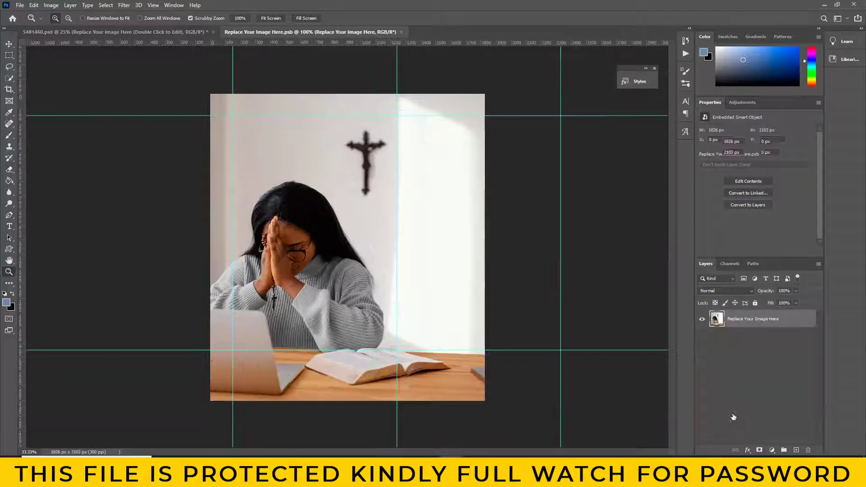
pyautogui.click(20, 5)
pyautogui.click(36, 176)
pyautogui.doubleClick(442, 250)
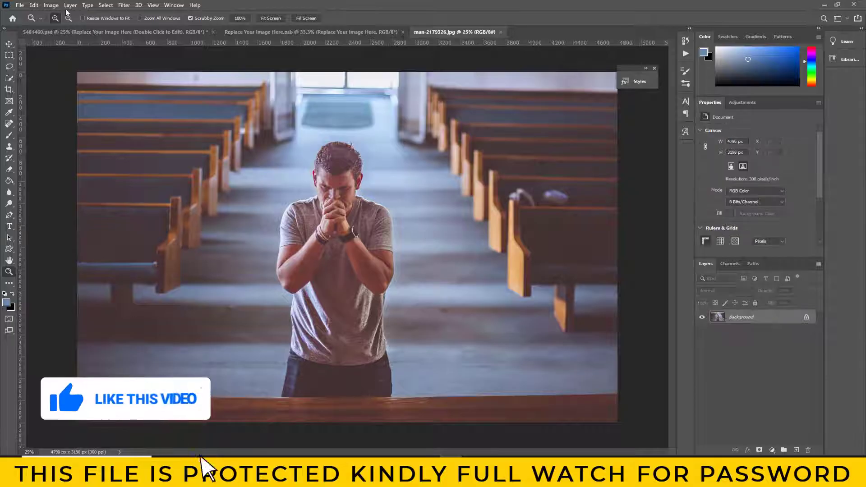
# - Darken the man photo with Levels, setting the black input to 28
pyautogui.click(51, 5)
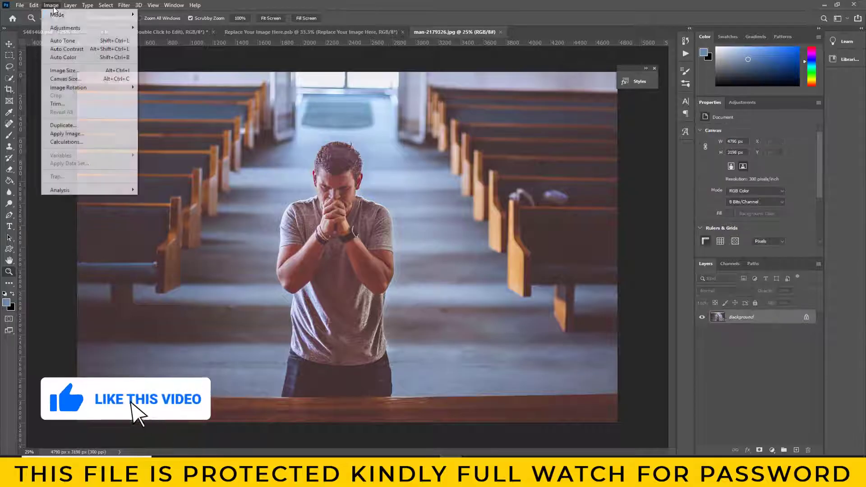
pyautogui.moveTo(65, 28)
pyautogui.click(149, 36)
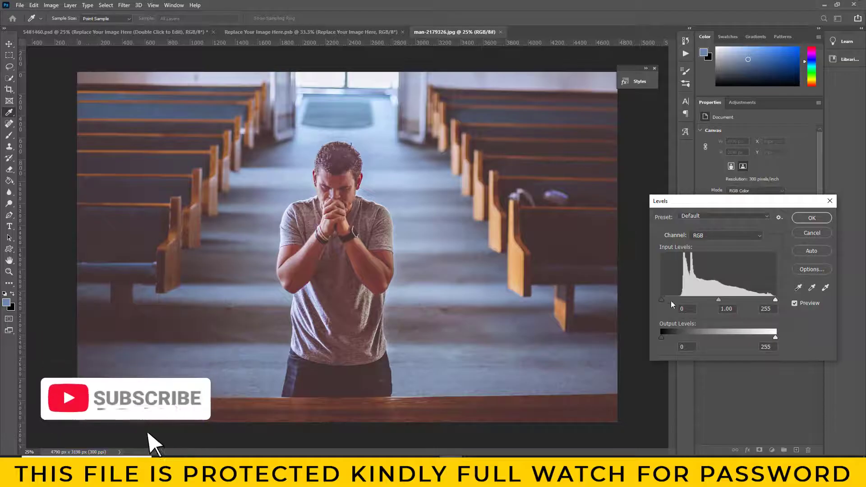
pyautogui.moveTo(662, 299); pyautogui.dragTo(674, 300)
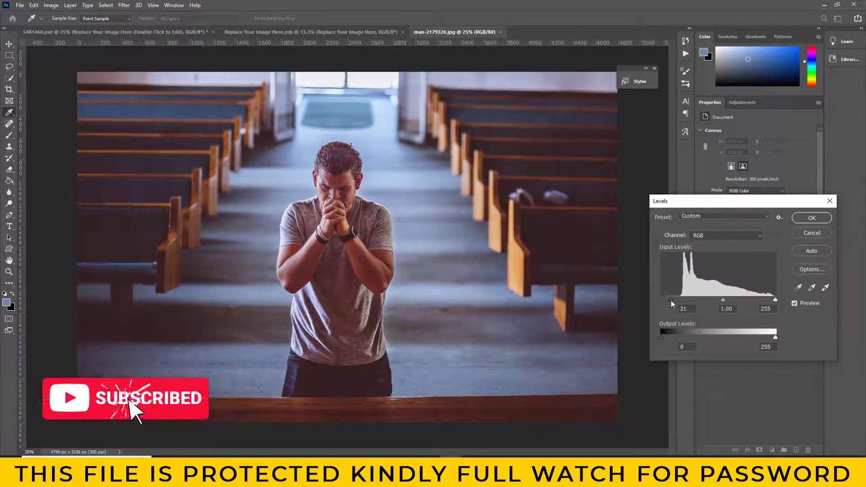
pyautogui.click(811, 219)
pyautogui.press('z')
# - Place the man photo into the placeholder contents, discard the original, and save into the flyer
pyautogui.click(9, 44)
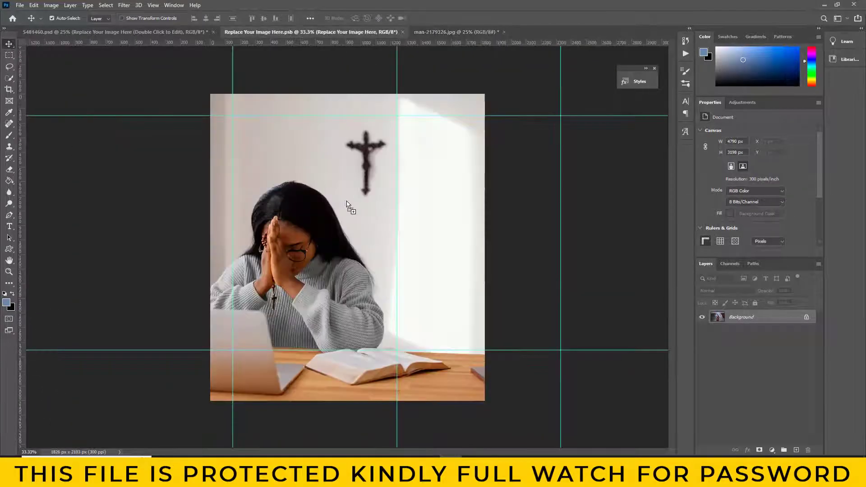
pyautogui.moveTo(287, 33); pyautogui.dragTo(347, 201)
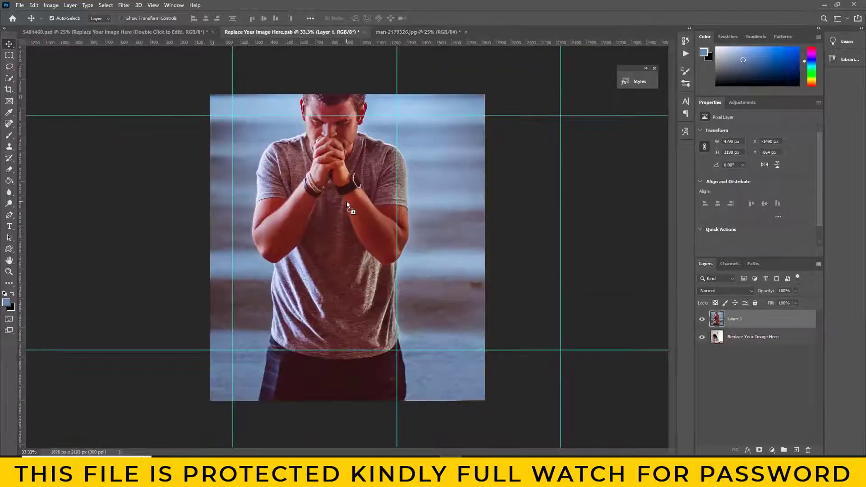
pyautogui.click(34, 5)
pyautogui.click(50, 196)
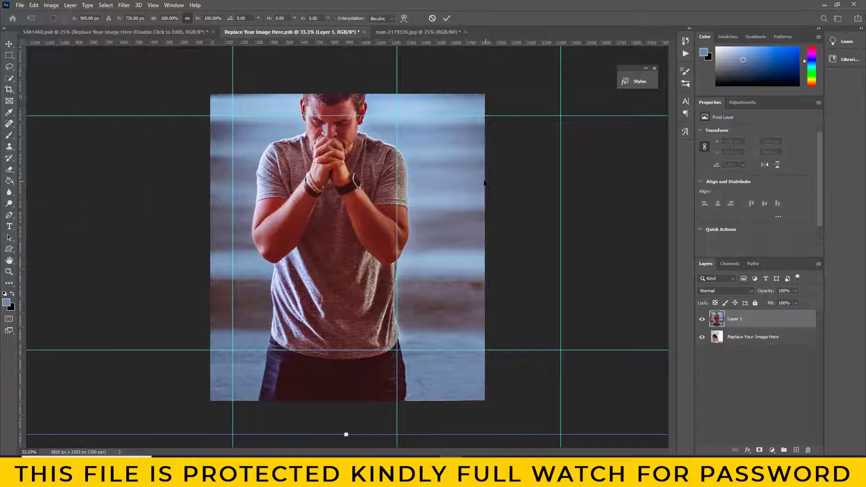
pyautogui.click(9, 44)
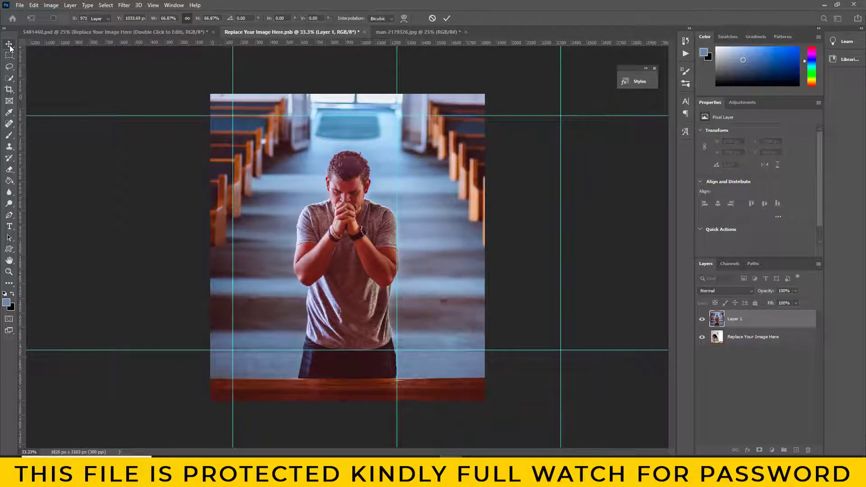
pyautogui.click(466, 32)
pyautogui.click(431, 170)
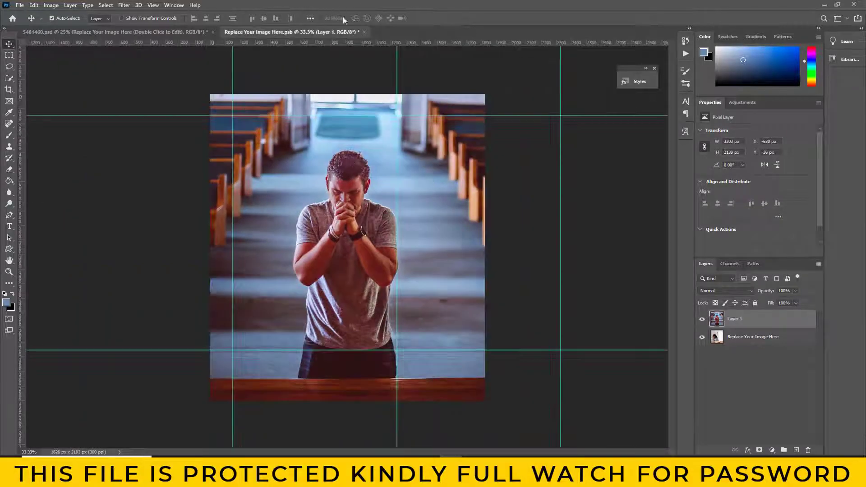
pyautogui.click(364, 32)
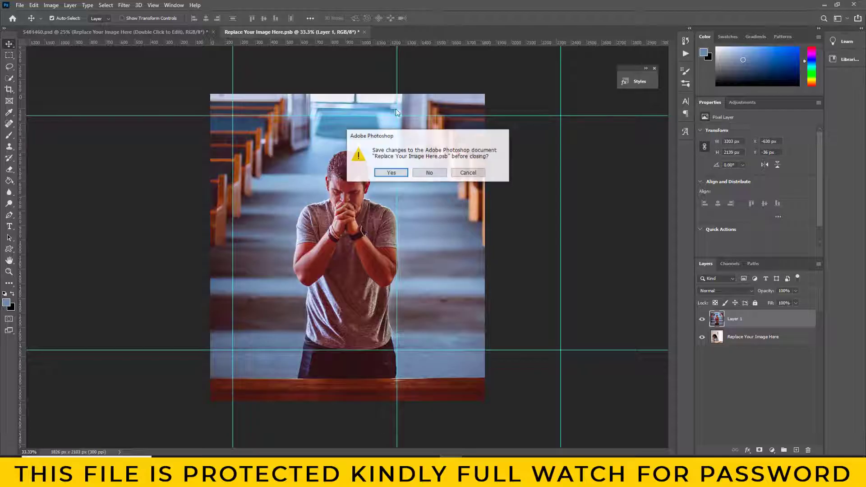
pyautogui.click(389, 172)
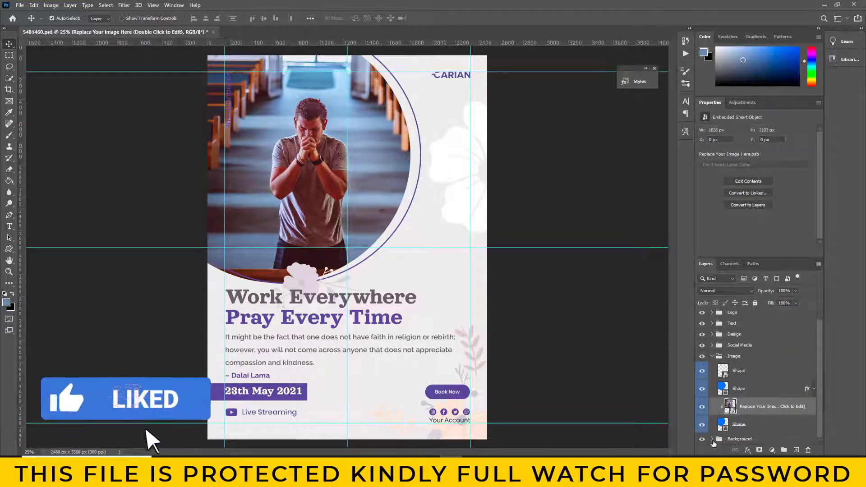
# - Open the cross image and drag it into the flyer's Background group
pyautogui.click(712, 439)
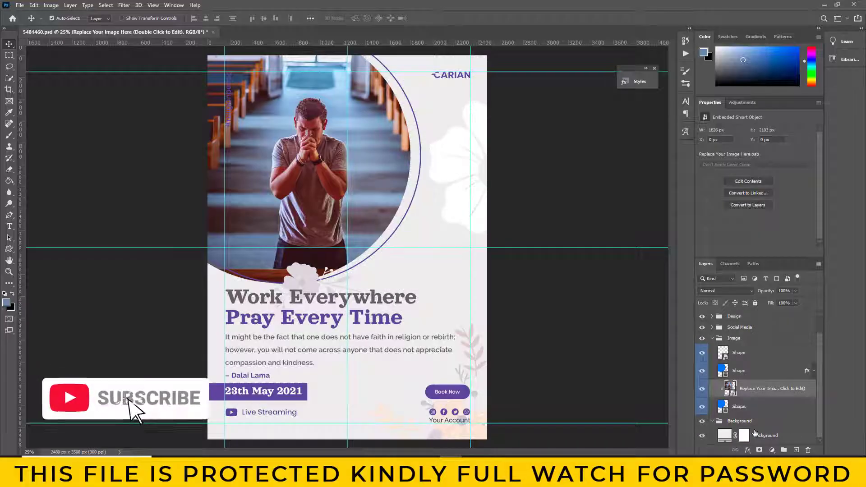
pyautogui.click(783, 436)
pyautogui.click(19, 5)
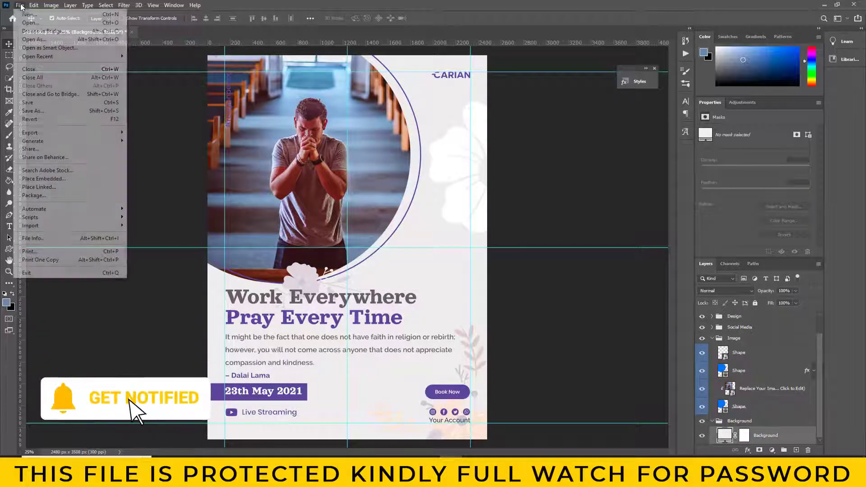
pyautogui.click(28, 24)
pyautogui.click(699, 347)
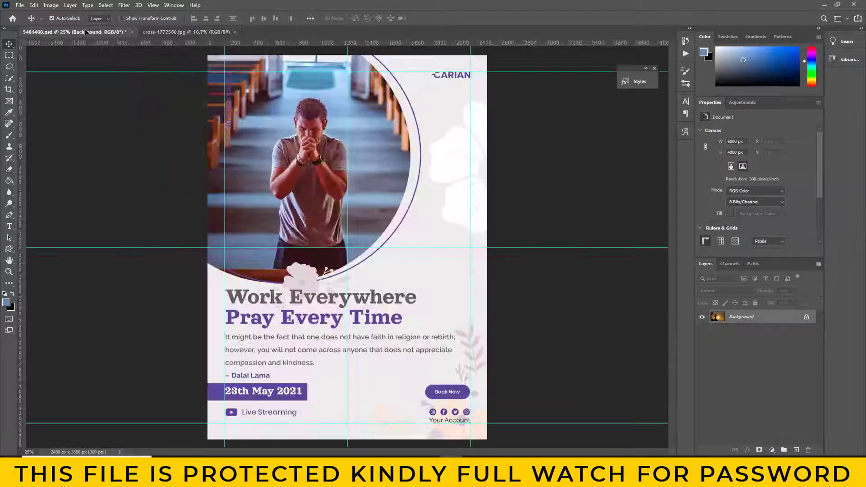
pyautogui.moveTo(89, 34); pyautogui.dragTo(319, 198)
pyautogui.moveTo(441, 294); pyautogui.dragTo(439, 316)
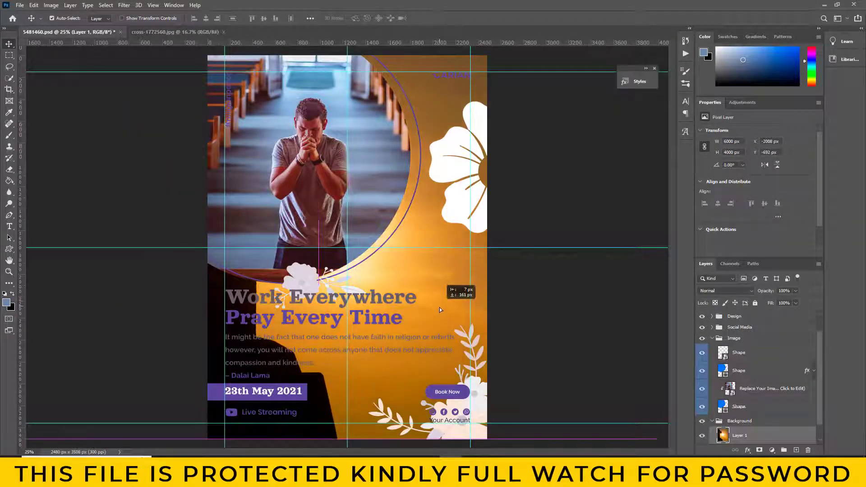
# - Zoom out and reposition the cross image right and down
pyautogui.click(9, 272)
pyautogui.rightClick(413, 182)
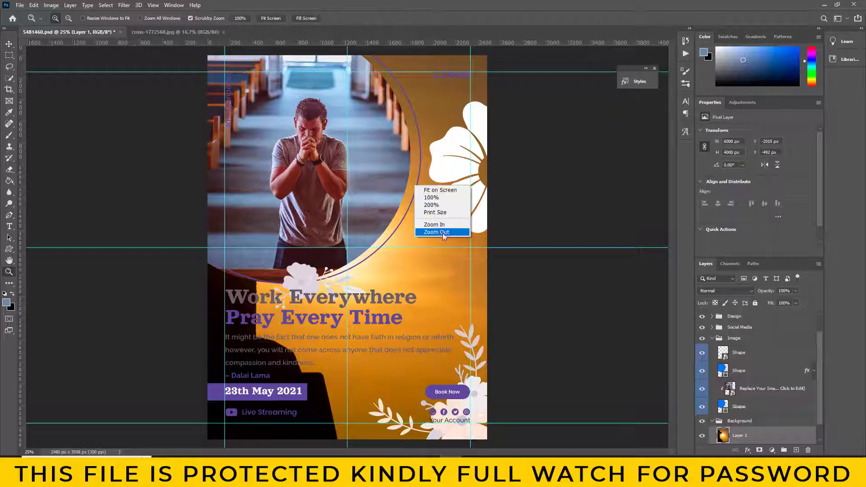
pyautogui.click(438, 233)
pyautogui.rightClick(380, 199)
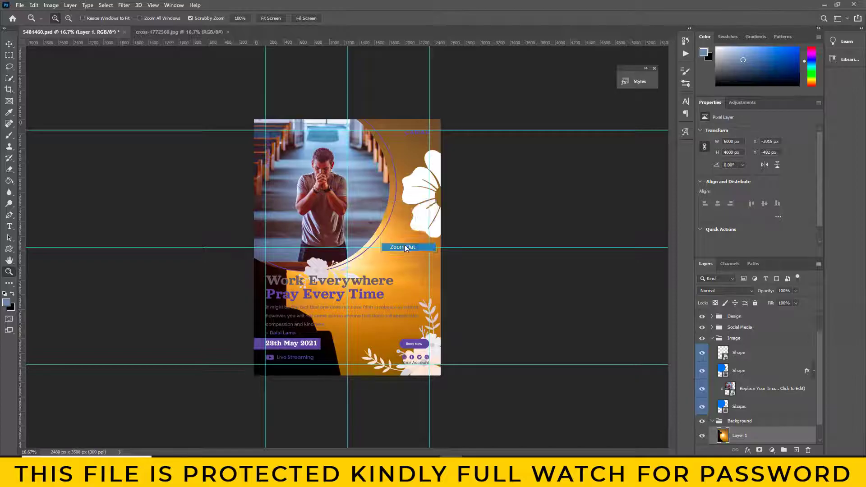
pyautogui.click(405, 247)
pyautogui.click(33, 5)
pyautogui.click(50, 197)
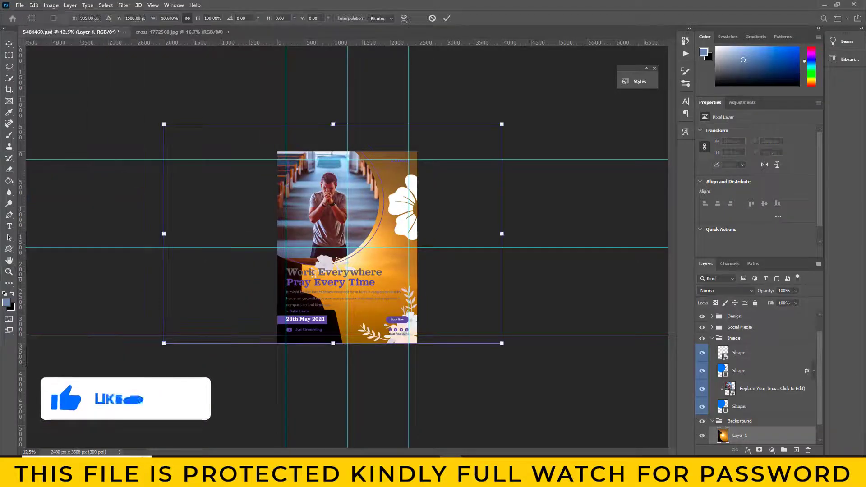
pyautogui.moveTo(473, 321); pyautogui.dragTo(521, 336)
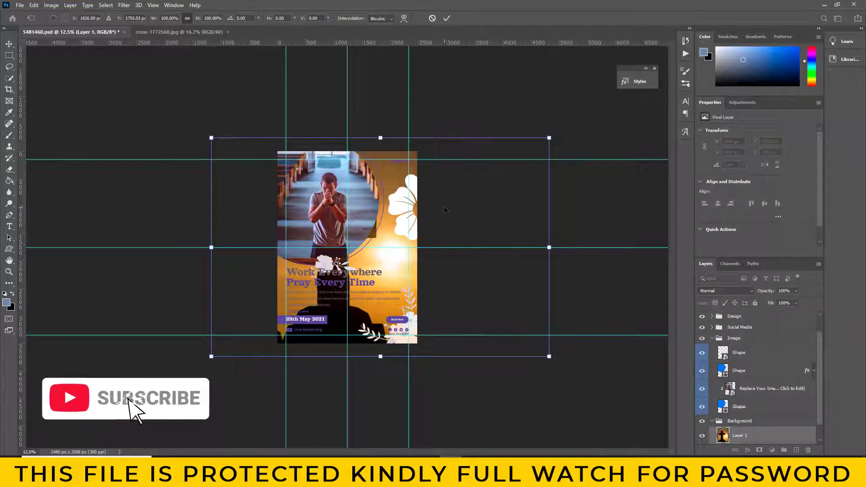
pyautogui.click(8, 45)
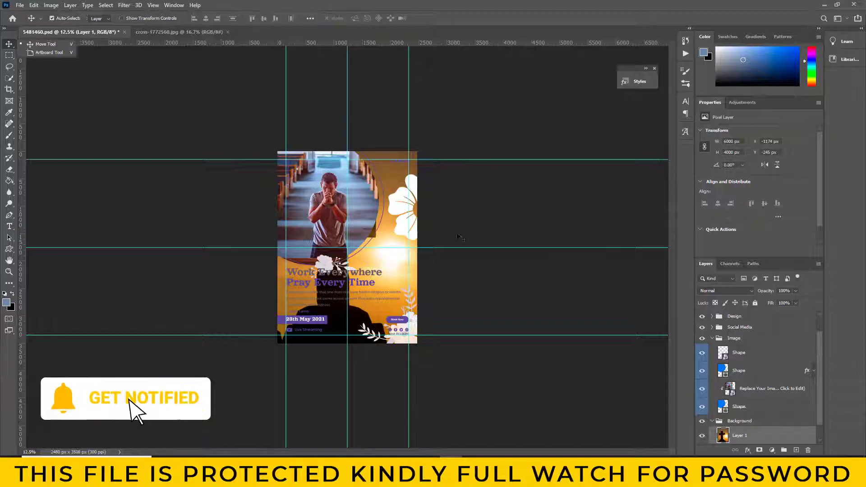
# - Flip the cross image horizontally, shift it left, and zoom to 25%
pyautogui.click(34, 5)
pyautogui.click(67, 199)
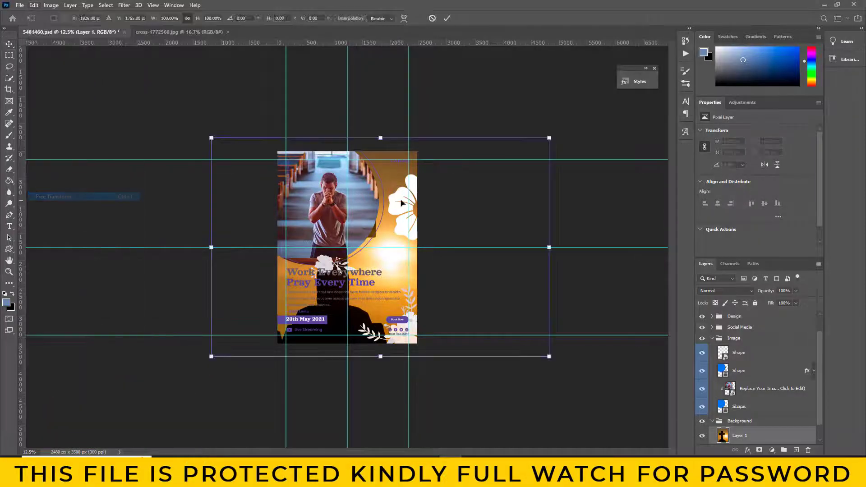
pyautogui.rightClick(403, 204)
pyautogui.click(428, 349)
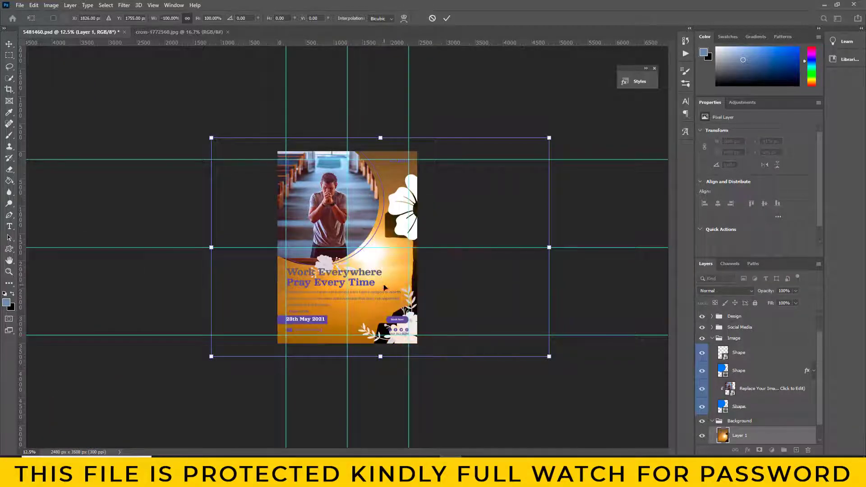
pyautogui.moveTo(383, 286); pyautogui.dragTo(360, 285)
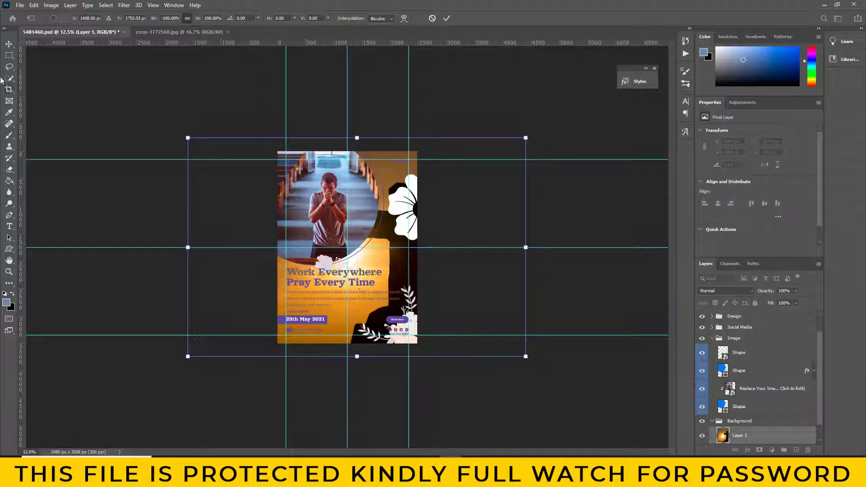
pyautogui.click(10, 47)
pyautogui.click(8, 272)
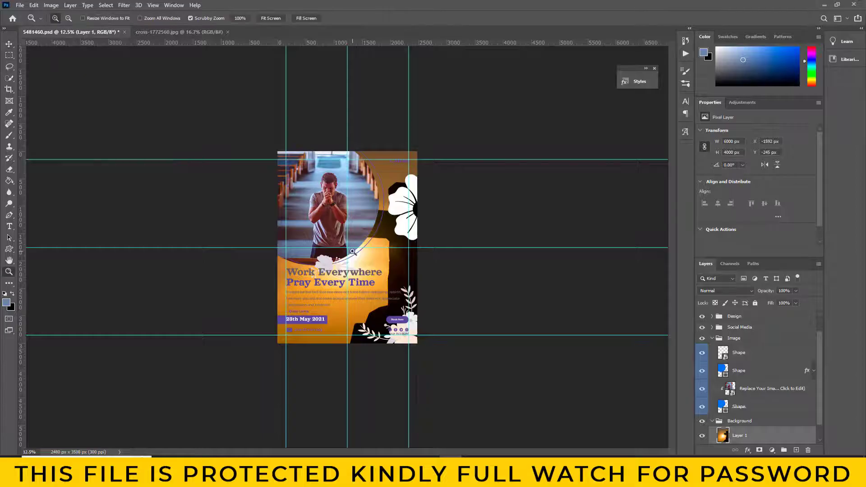
pyautogui.moveTo(384, 259); pyautogui.dragTo(421, 261)
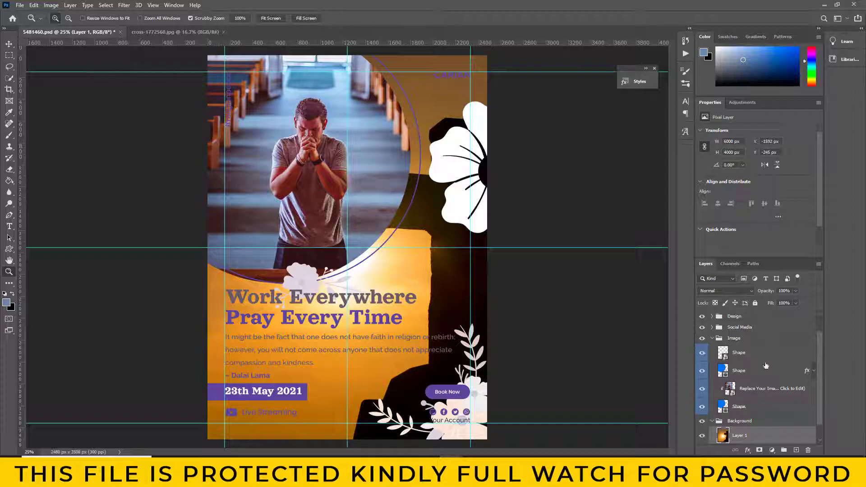
# - Toggle the Design group's shape layers to identify them, leaving the right white flower hidden
pyautogui.scroll(2, 765, 365)
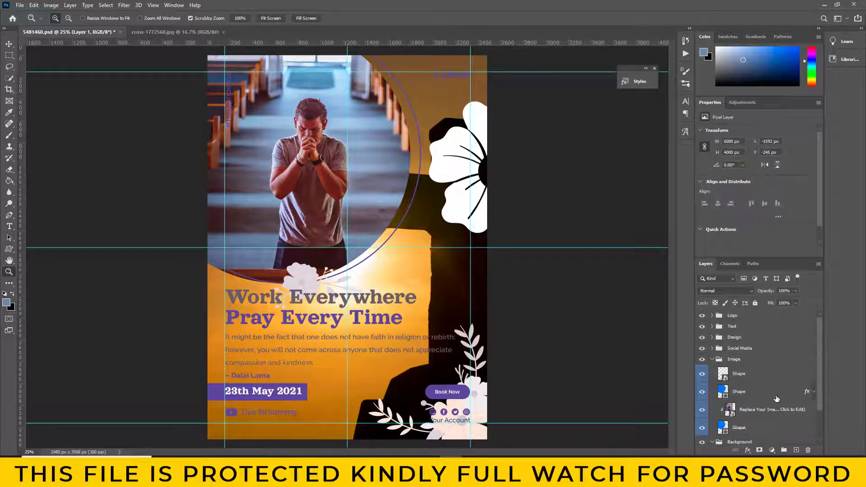
pyautogui.click(702, 338)
pyautogui.click(711, 339)
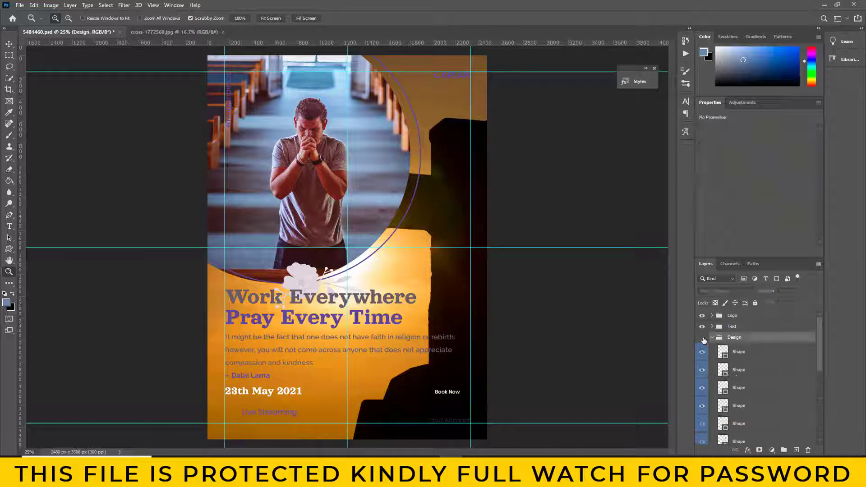
pyautogui.click(703, 354)
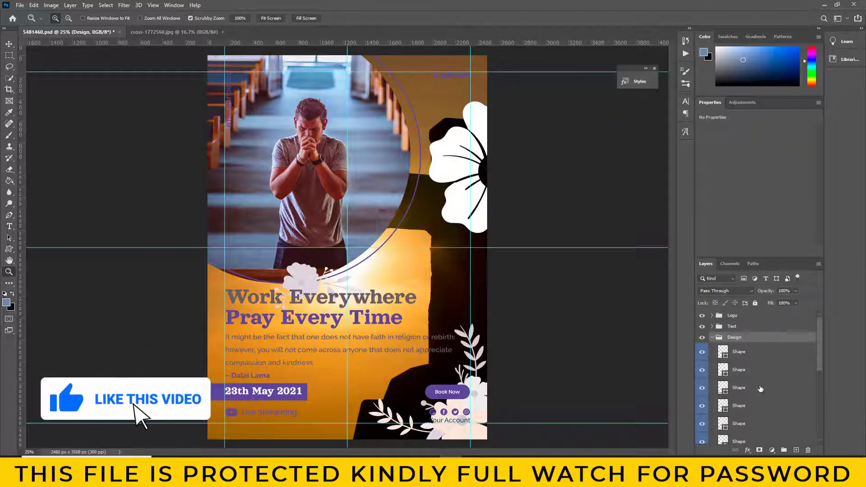
pyautogui.scroll(-3, 761, 389)
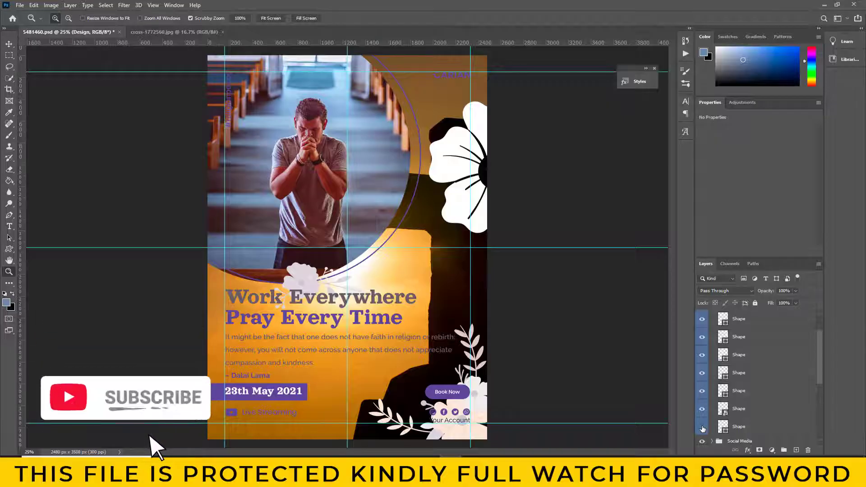
pyautogui.click(702, 427)
pyautogui.click(702, 409)
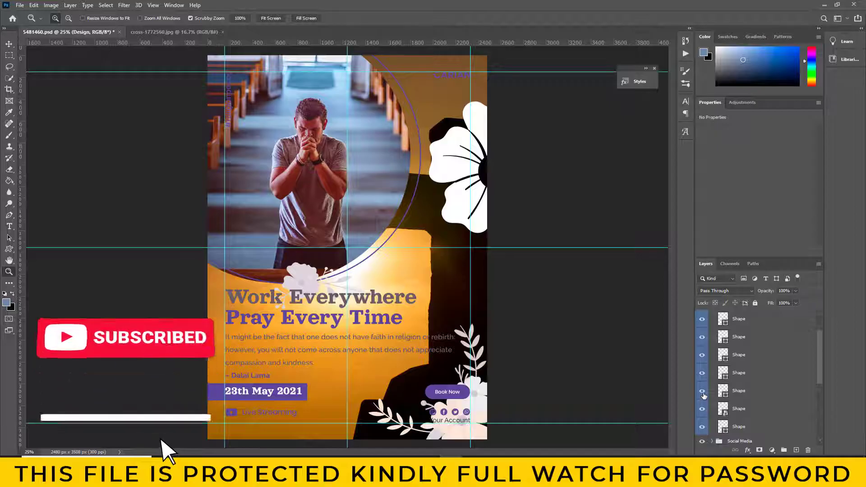
pyautogui.click(703, 391)
pyautogui.click(702, 355)
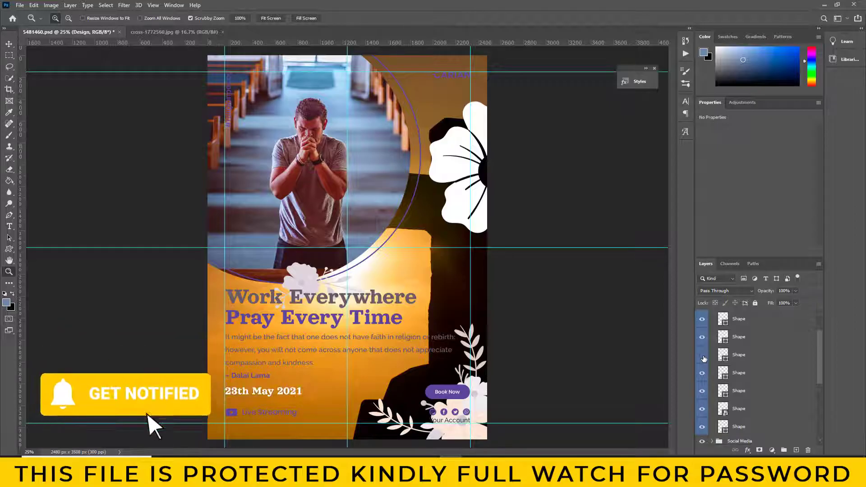
pyautogui.click(702, 337)
pyautogui.click(703, 337)
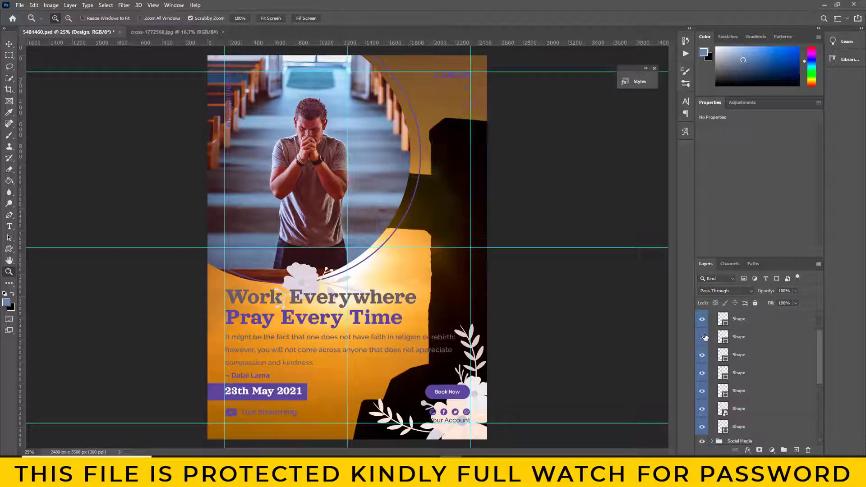
# - Fit the whole flyer on screen
pyautogui.rightClick(493, 184)
pyautogui.rightClick(425, 185)
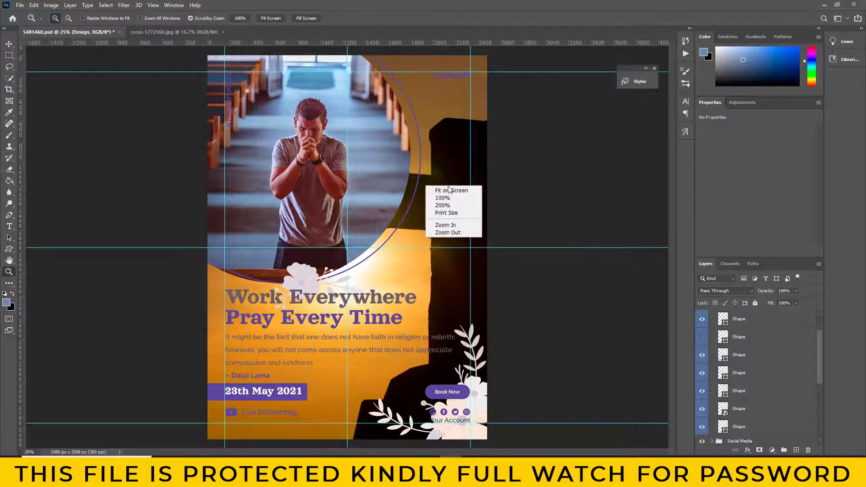
pyautogui.click(449, 191)
pyautogui.rightClick(448, 189)
pyautogui.press('Escape')
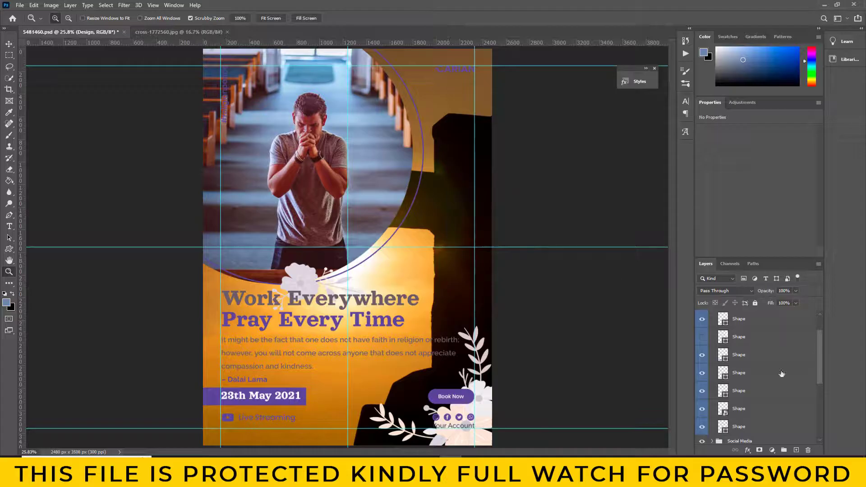
pyautogui.scroll(2, 782, 374)
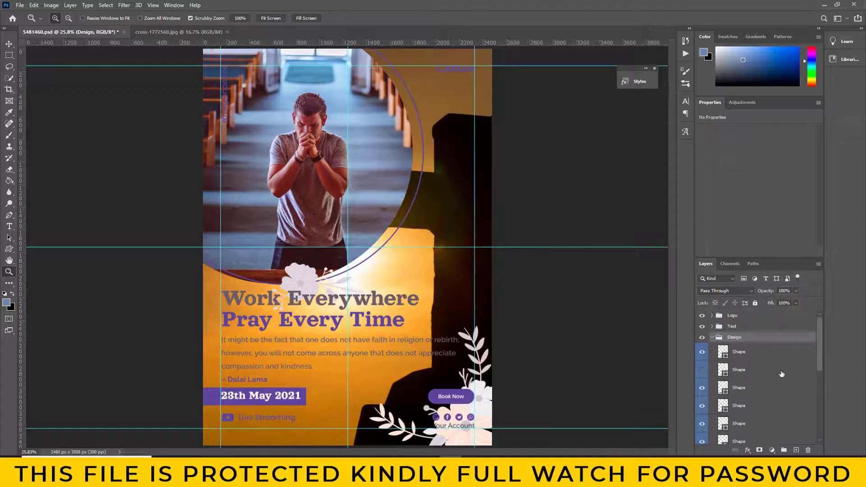
# - Edit the Work Everywhere Pray Every Time headline, replacing its missing font with National Cartoon
pyautogui.click(712, 327)
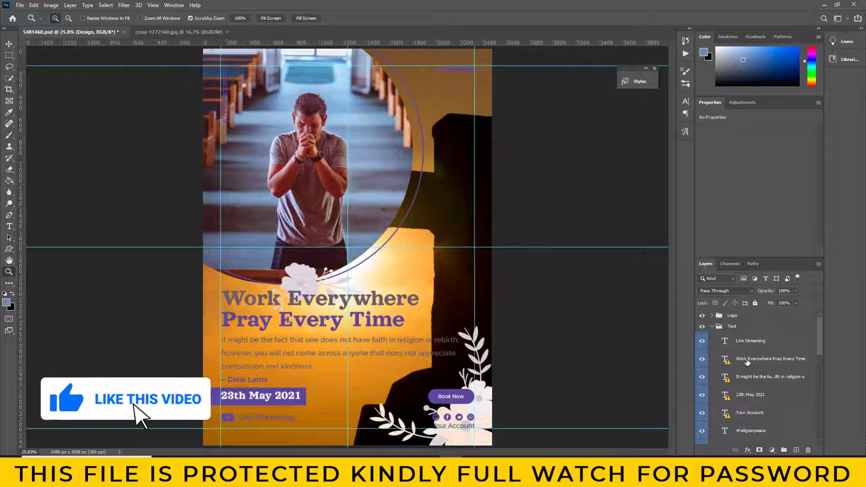
pyautogui.doubleClick(725, 359)
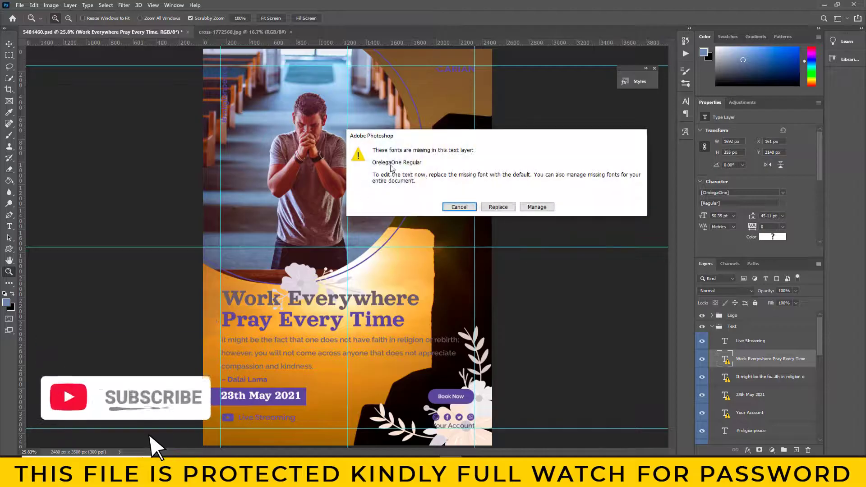
pyautogui.click(489, 208)
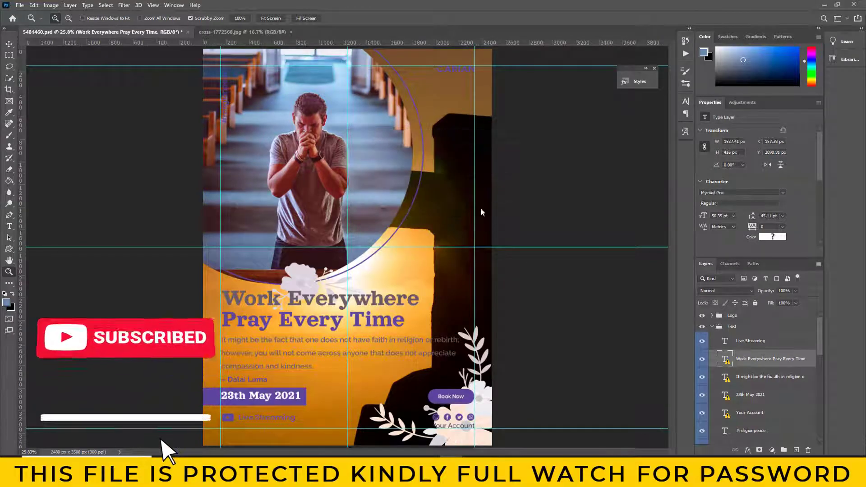
pyautogui.click(102, 17)
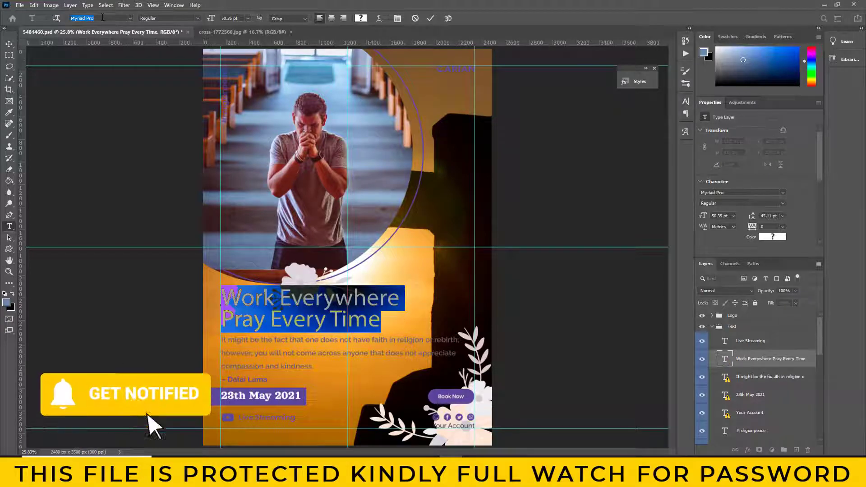
pyautogui.press('Down')
pyautogui.press('Down')
pyautogui.press('Down')
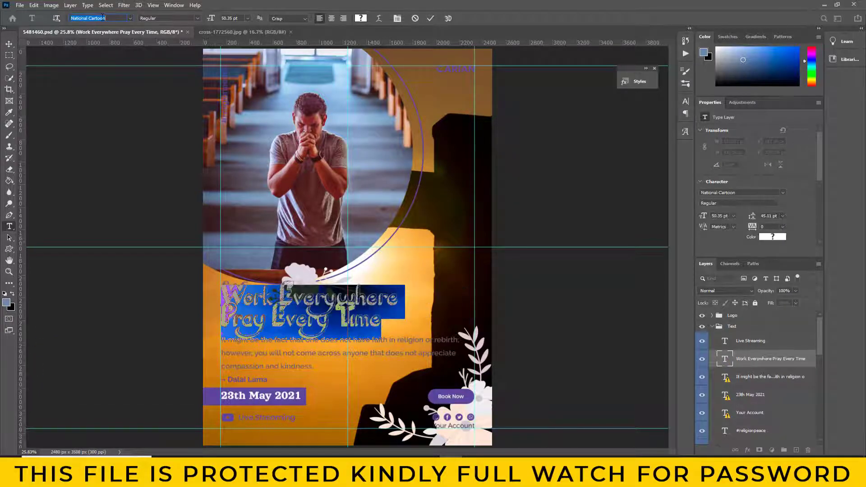
pyautogui.press('Down')
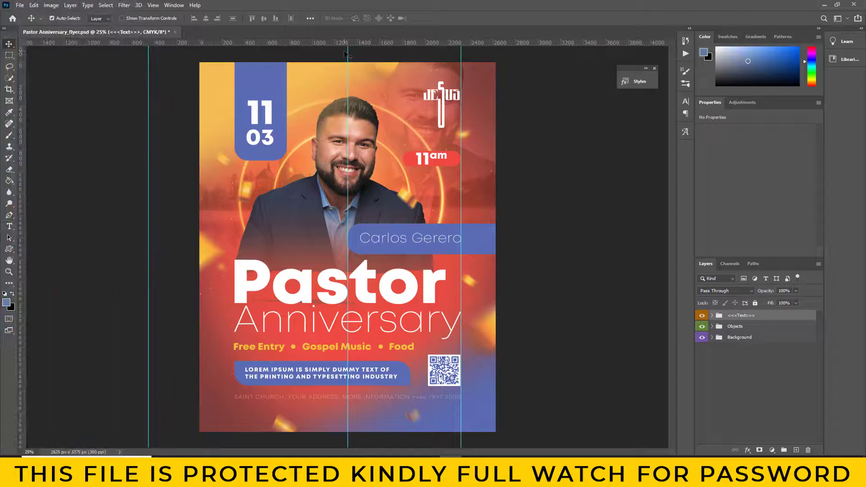
# - Move the vertical guide right and select the background portrait placeholder layer
pyautogui.moveTo(464, 55); pyautogui.dragTo(554, 105)
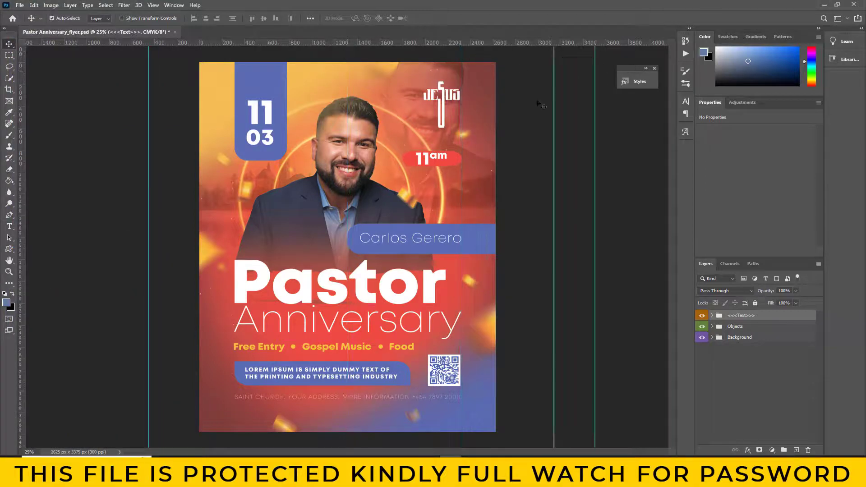
pyautogui.click(704, 329)
pyautogui.click(703, 316)
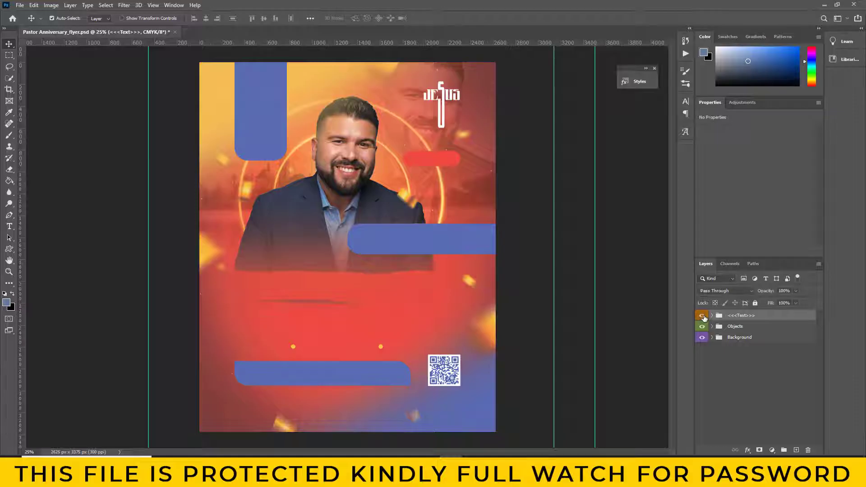
pyautogui.click(713, 338)
pyautogui.click(701, 416)
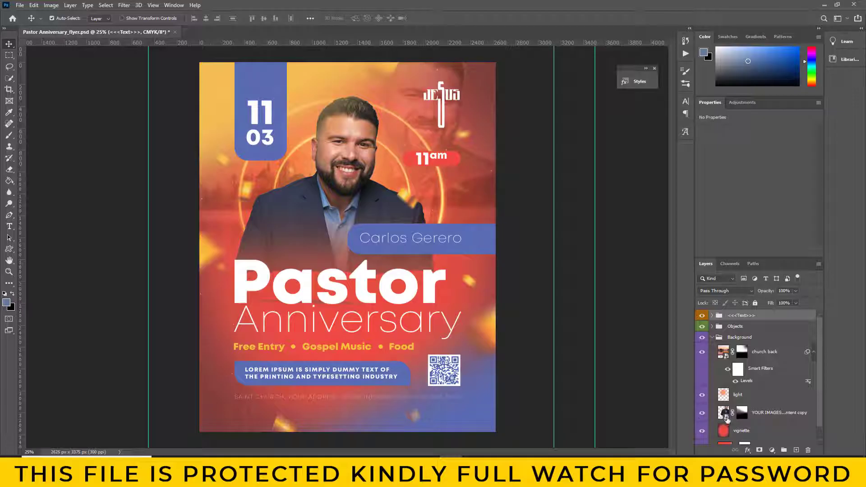
pyautogui.scroll(-1, 761, 434)
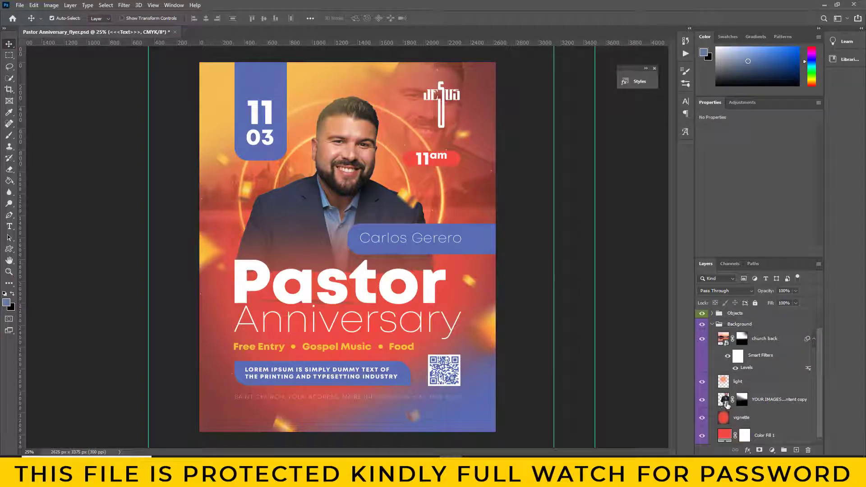
pyautogui.click(727, 405)
# - Expand the Objects group to reveal the YOUR IMAGES photo layer
pyautogui.scroll(1, 764, 390)
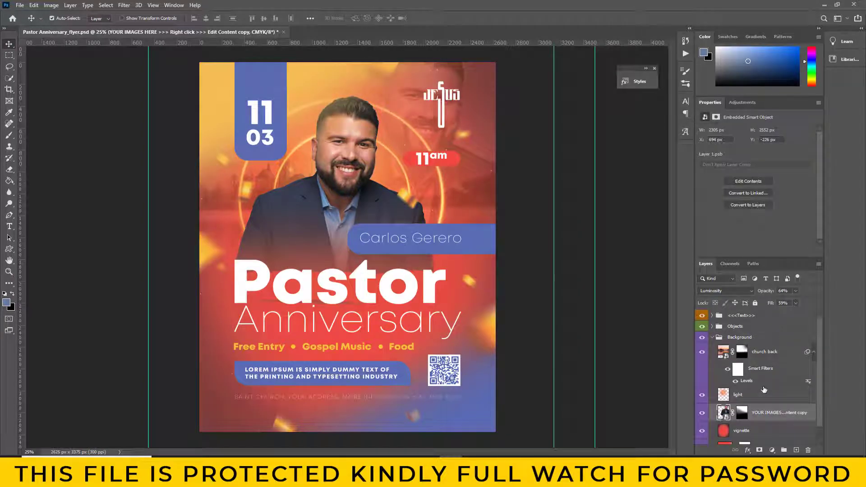
pyautogui.click(703, 327)
pyautogui.click(712, 327)
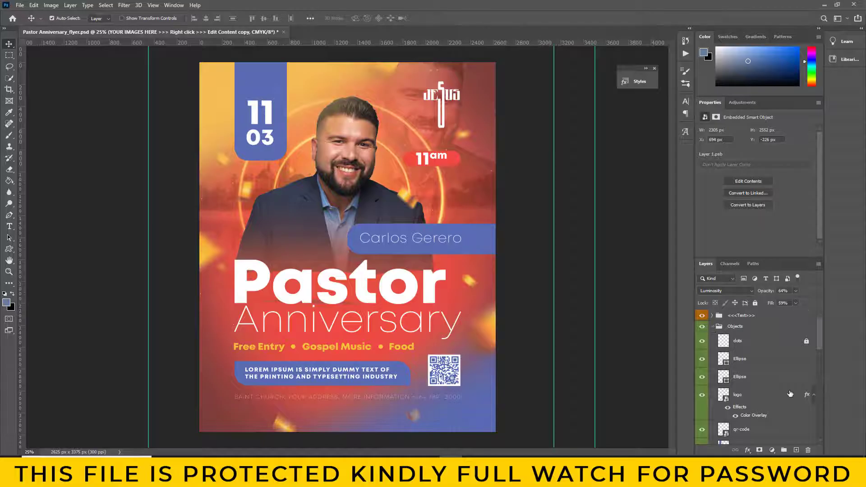
pyautogui.scroll(-4, 791, 394)
pyautogui.scroll(-3, 786, 397)
pyautogui.scroll(-2, 778, 401)
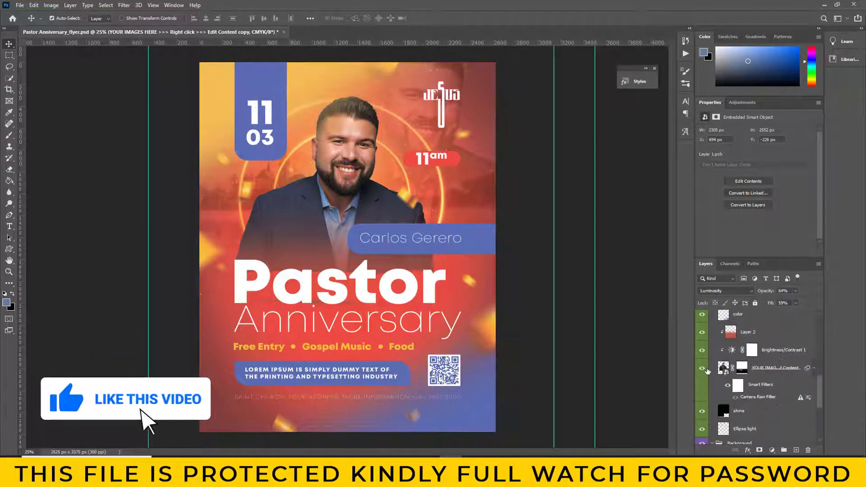
# - Open the pastor photo placeholder and drag the curly-haired praying man image into it
pyautogui.doubleClick(725, 370)
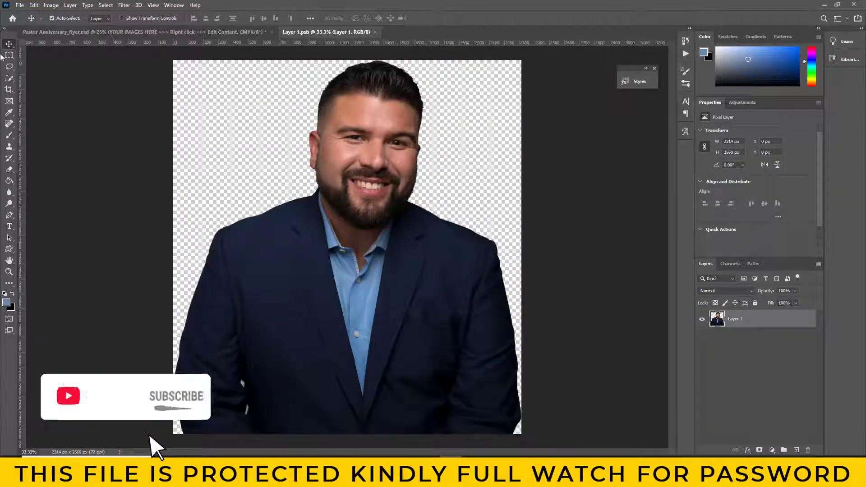
pyautogui.click(20, 7)
pyautogui.click(32, 26)
pyautogui.click(681, 346)
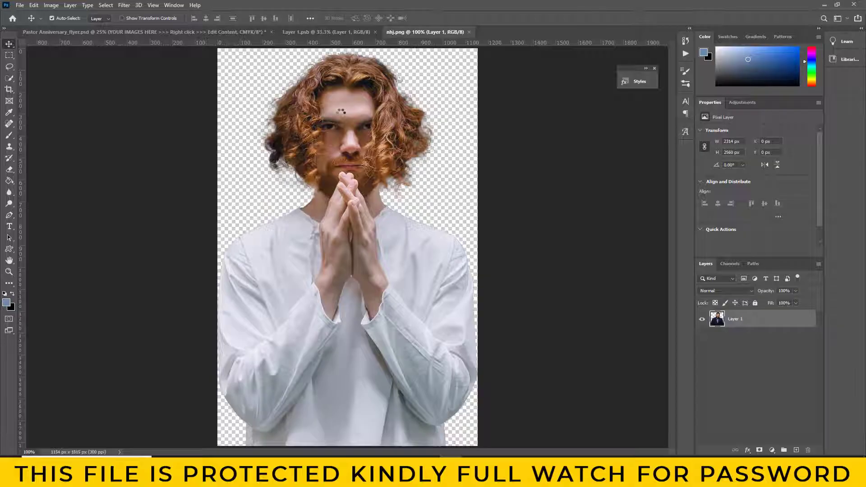
pyautogui.moveTo(357, 99); pyautogui.dragTo(354, 174)
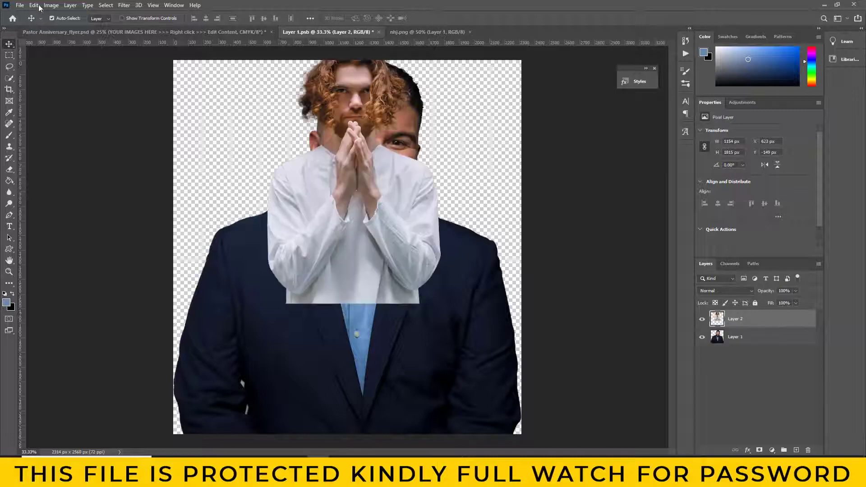
# - Enlarge the praying man layer to about 171% and shift it left over the portrait
pyautogui.click(33, 5)
pyautogui.click(46, 198)
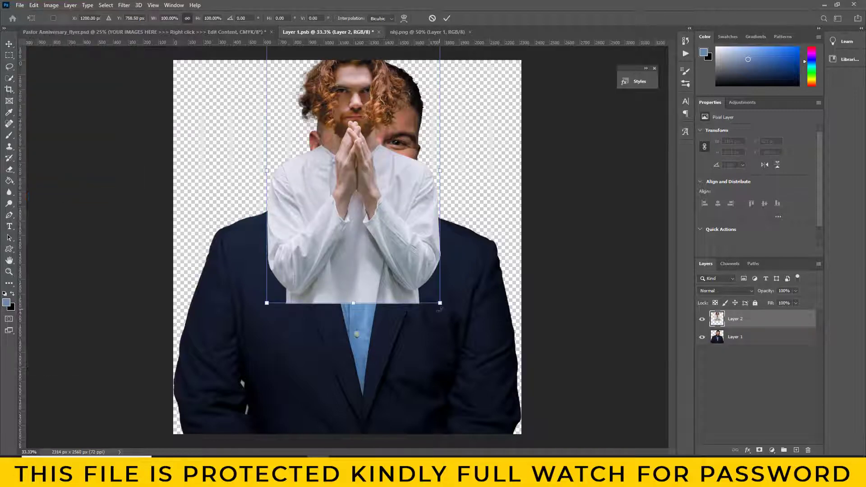
pyautogui.moveTo(440, 304); pyautogui.dragTo(561, 480)
pyautogui.moveTo(469, 324)
pyautogui.mouseDown()
pyautogui.moveTo(394, 383)
pyautogui.moveTo(406, 350)
pyautogui.mouseUp()
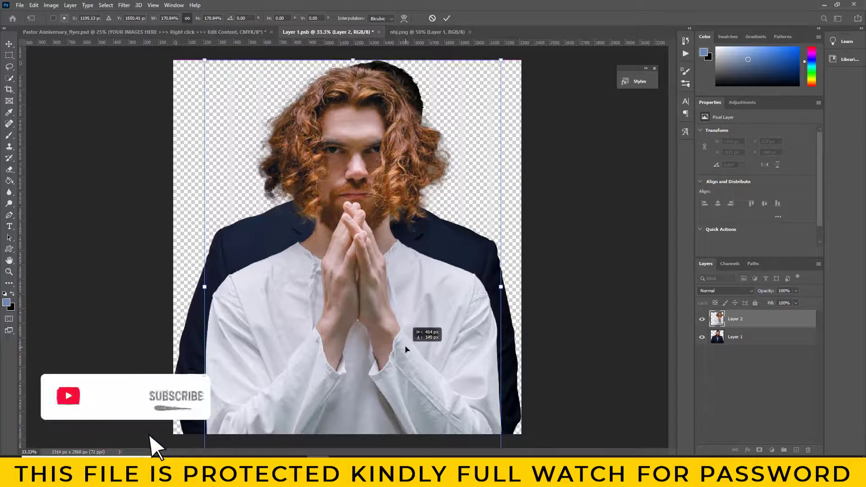
pyautogui.press('Return')
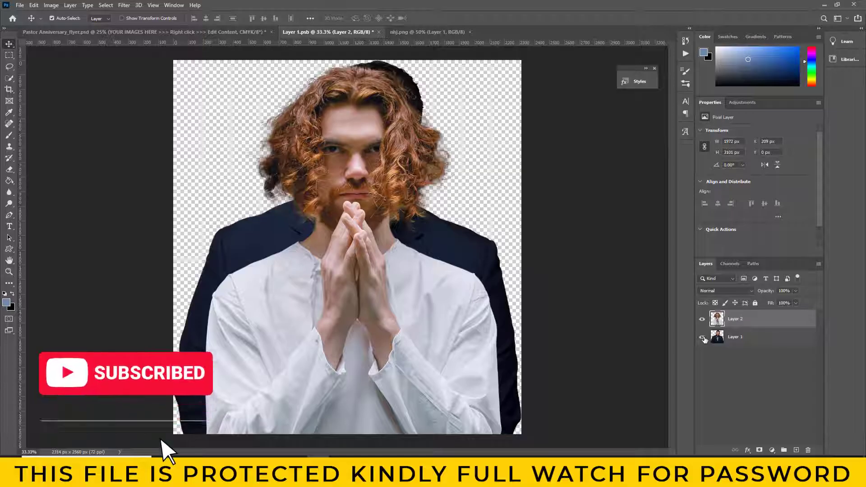
# - Hide the dark jacket layer and zoom out to see the whole photo
pyautogui.click(702, 337)
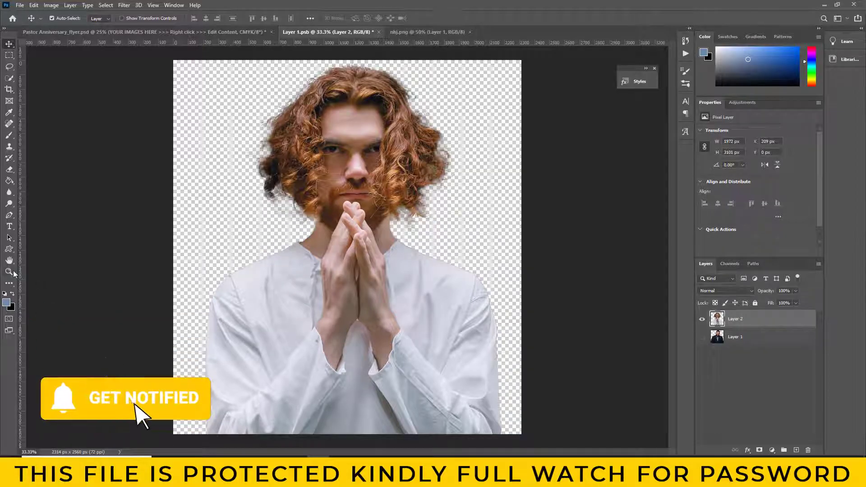
pyautogui.press('z')
pyautogui.rightClick(264, 233)
pyautogui.click(295, 281)
pyautogui.rightClick(252, 205)
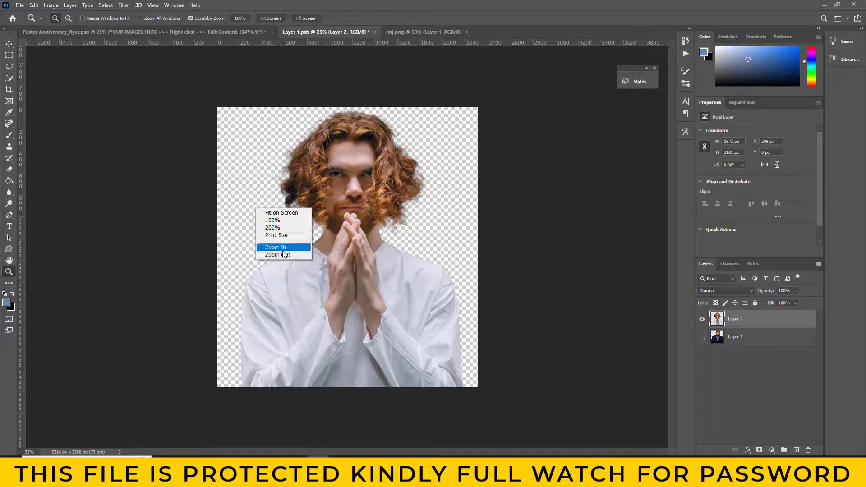
pyautogui.click(284, 253)
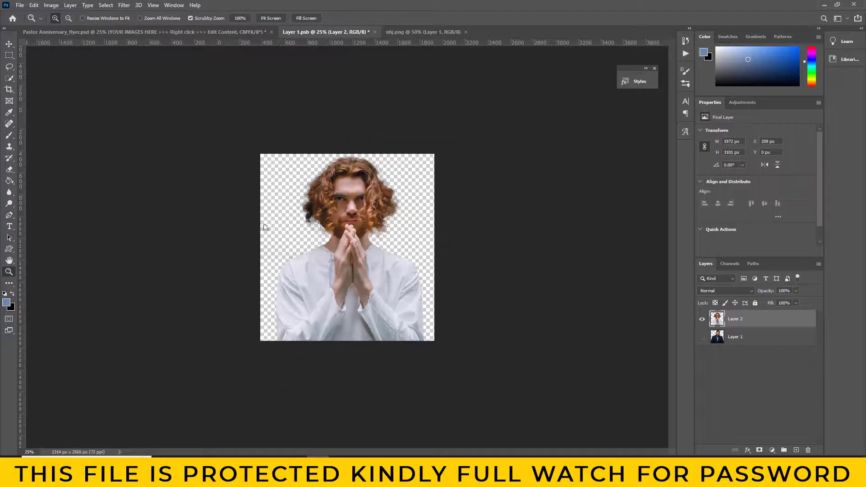
# - Soften the bottom of the man's shirt with a 3228 px eraser
pyautogui.click(9, 170)
pyautogui.rightClick(344, 361)
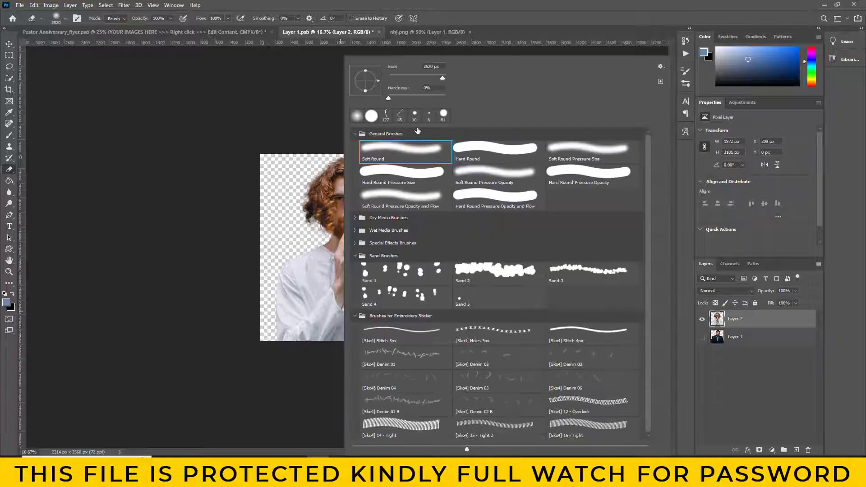
pyautogui.press('Return')
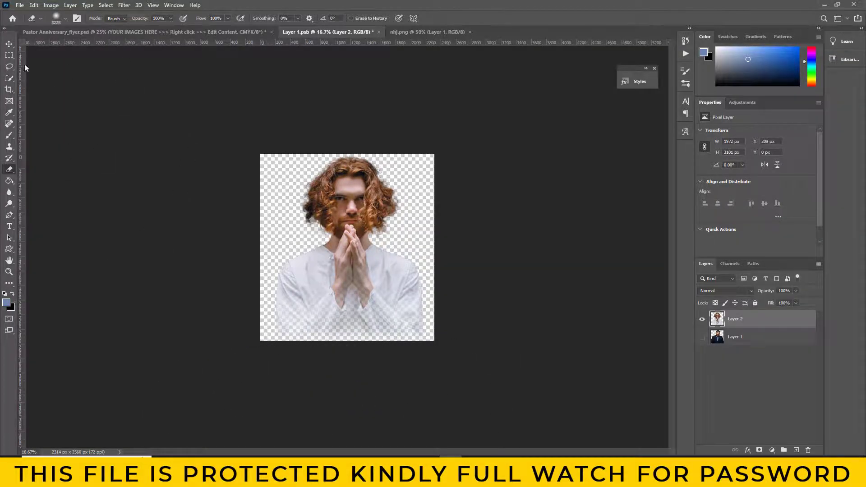
# - Close nhj.png, saving changes, to return to the flyer with the updated photo
pyautogui.click(9, 45)
pyautogui.click(470, 33)
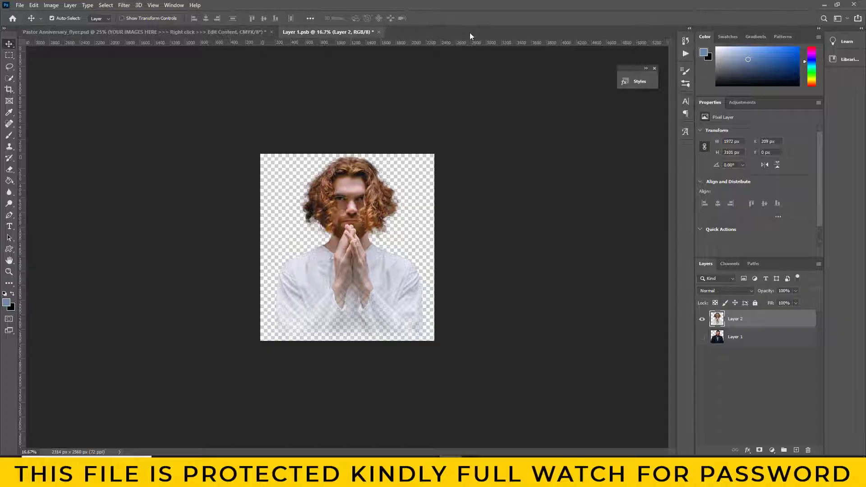
pyautogui.click(378, 31)
pyautogui.click(470, 172)
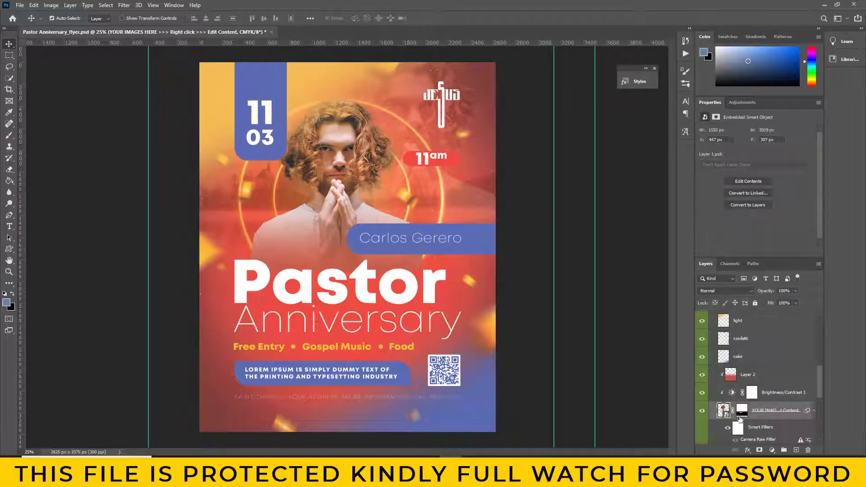
# - Disable the layer mask on the man's photo layer
pyautogui.rightClick(744, 412)
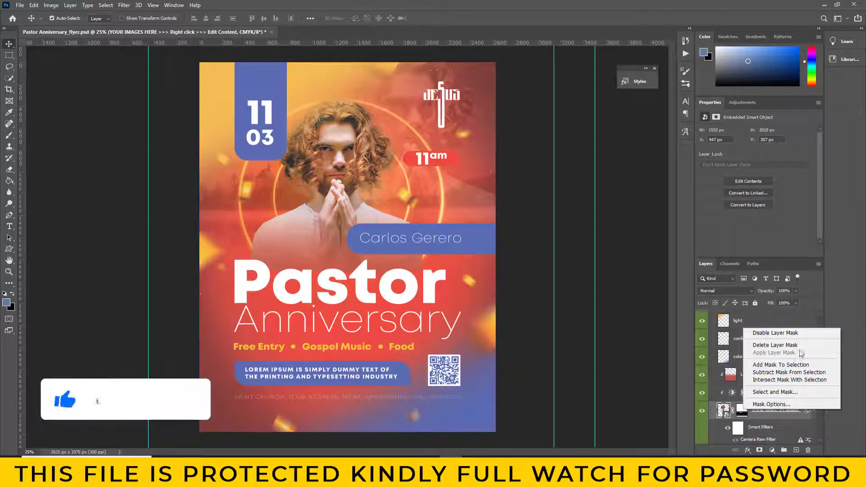
pyautogui.click(777, 334)
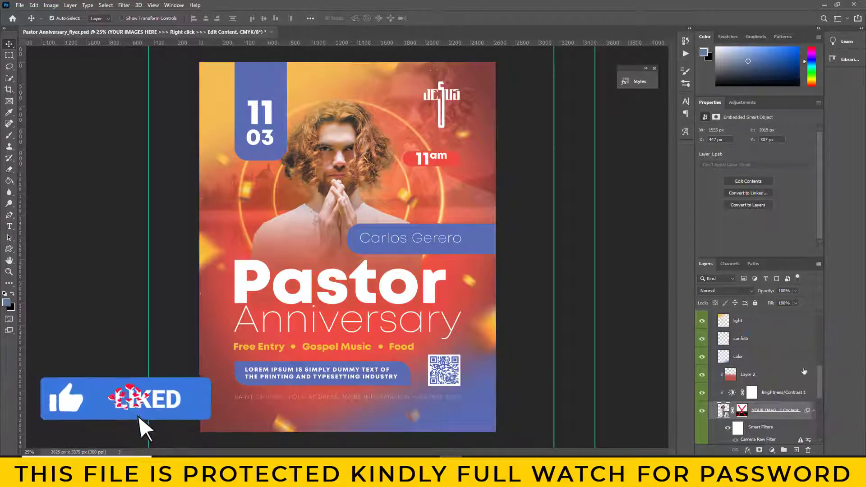
pyautogui.scroll(-3, 773, 419)
pyautogui.scroll(3, 767, 410)
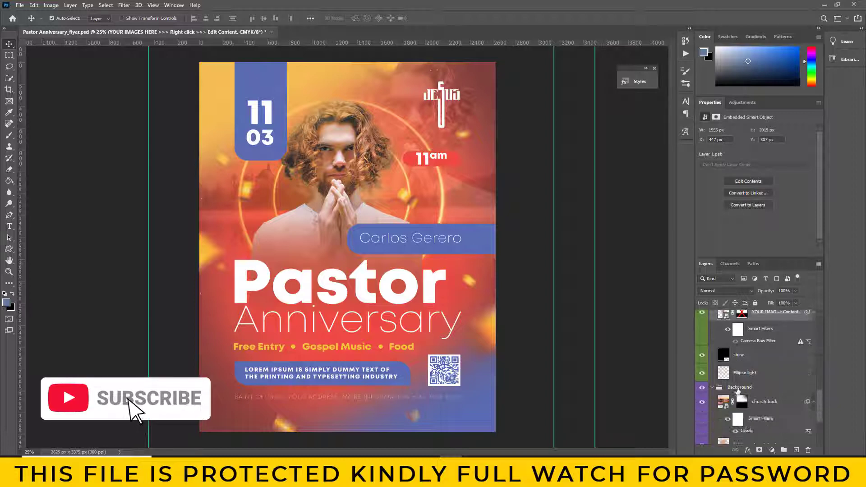
pyautogui.scroll(3, 745, 383)
pyautogui.scroll(5, 732, 371)
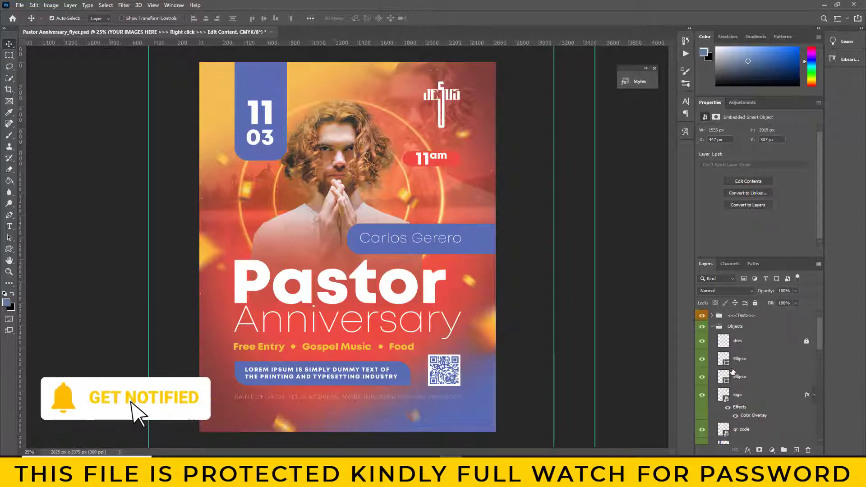
# - Collapse the Objects group and expand the Text group, keeping the Pastor headline visible
pyautogui.click(715, 328)
pyautogui.click(702, 316)
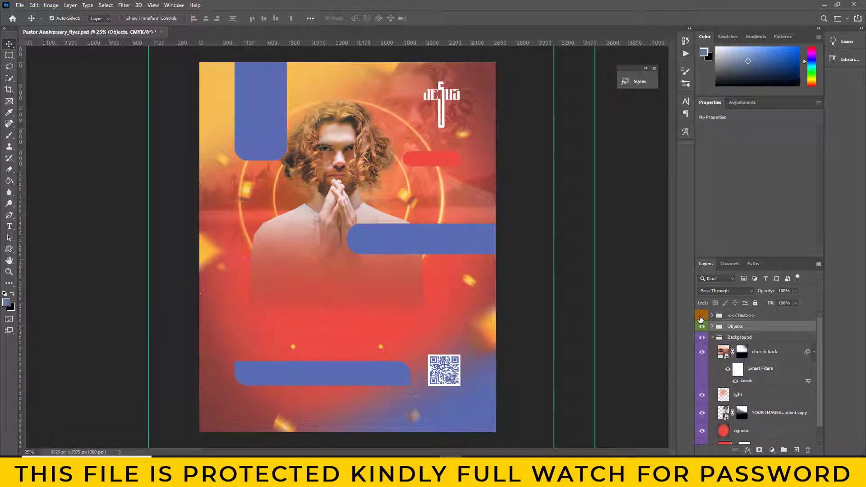
pyautogui.click(712, 315)
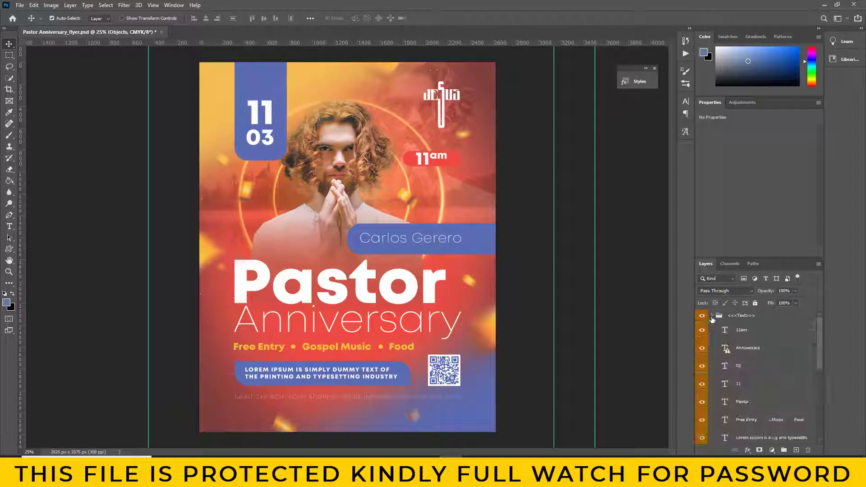
pyautogui.scroll(-5, 712, 334)
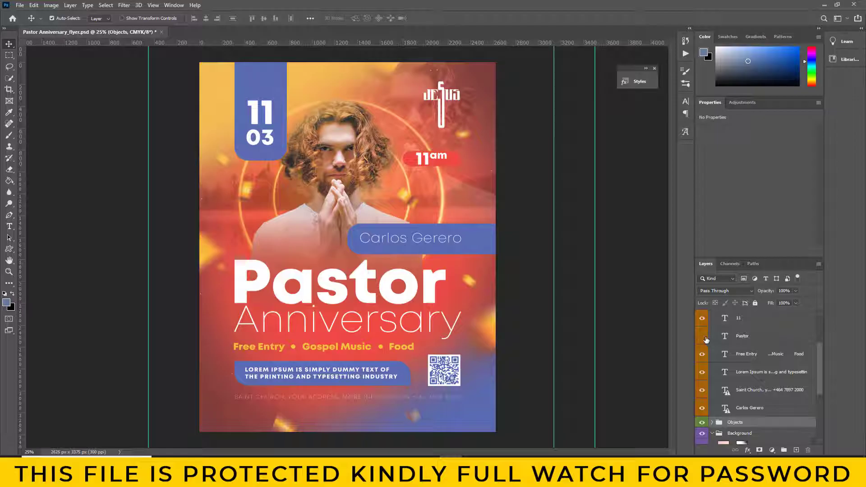
pyautogui.click(703, 338)
# - Change the headline text from 'Pastor' to 'Your Text'
pyautogui.doubleClick(725, 336)
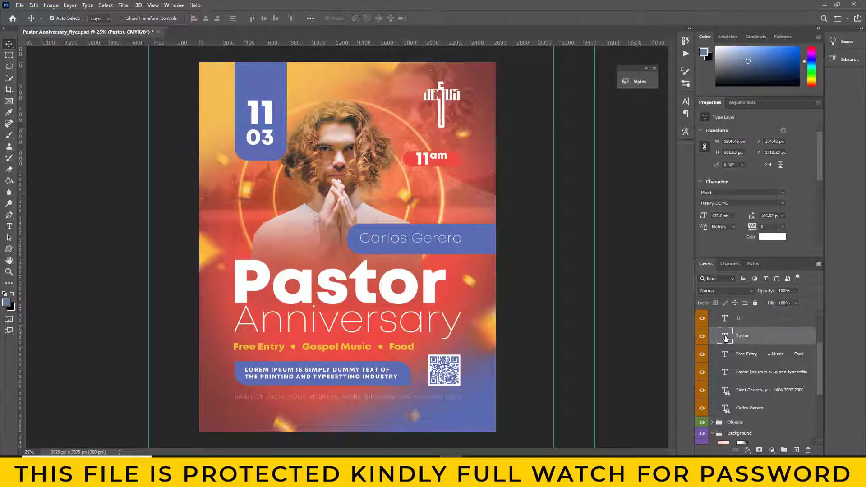
pyautogui.press('BackSpace')
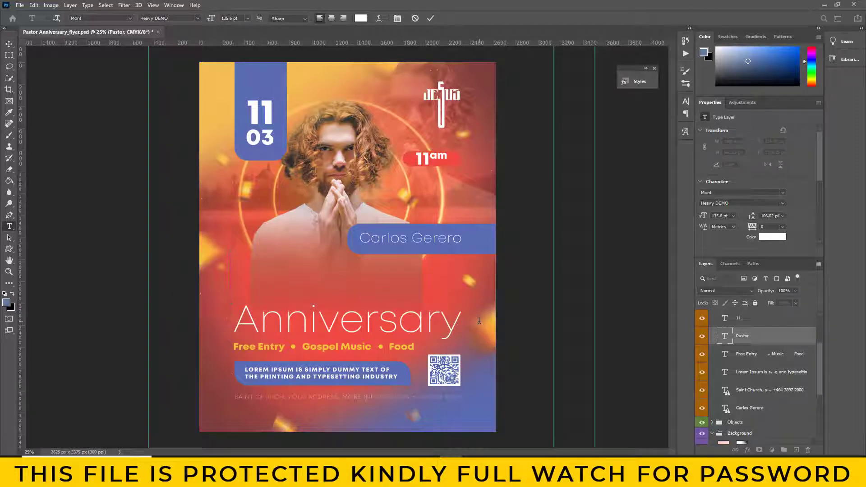
pyautogui.write('Your T')
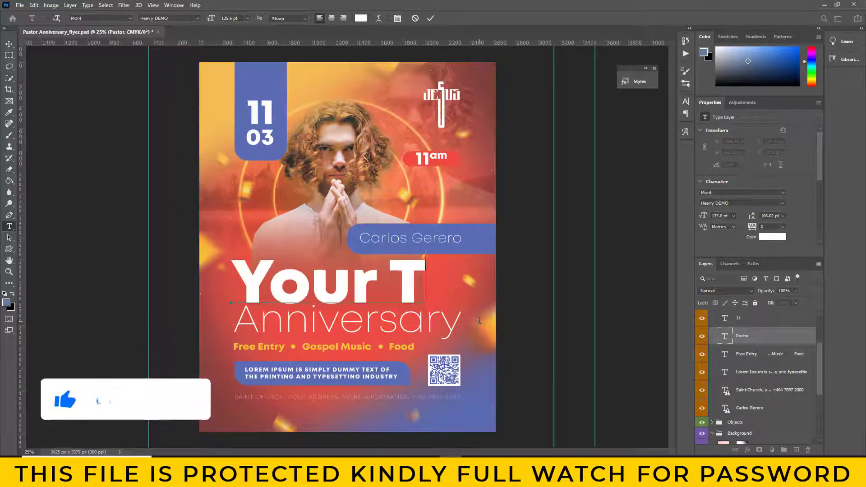
pyautogui.write('ext')
# - Scale the 'Your Text' headline to 75% and position it above Anniversary
pyautogui.click(34, 5)
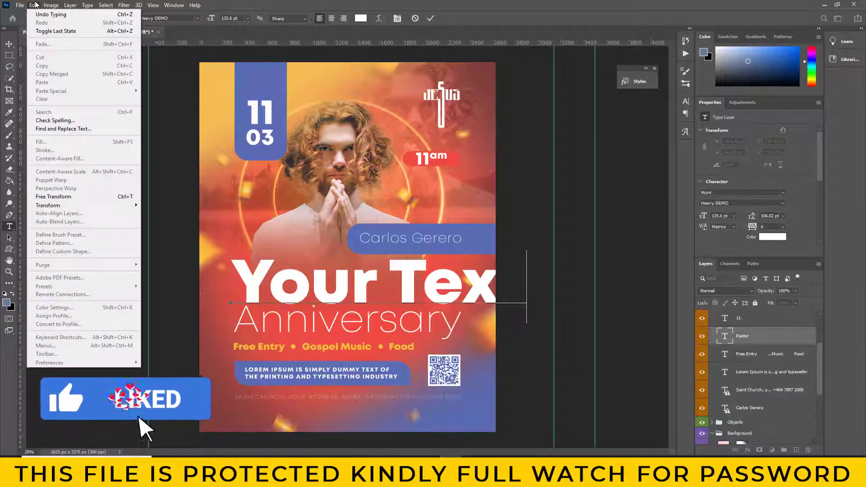
pyautogui.click(45, 198)
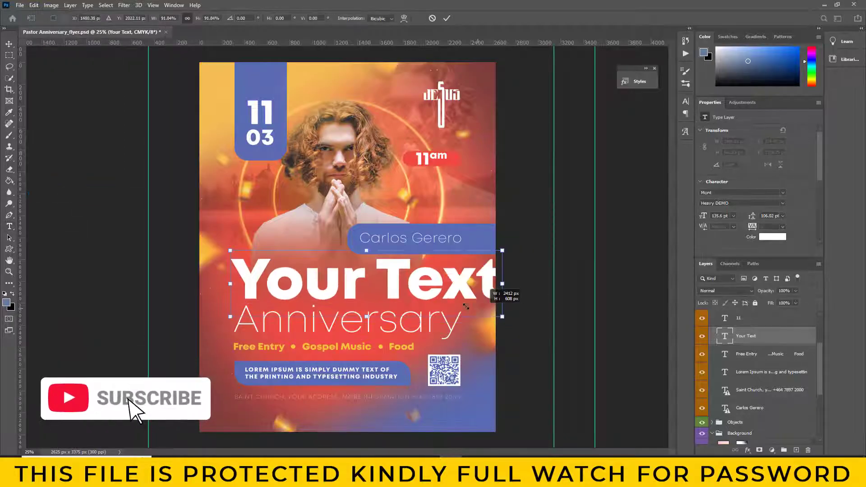
pyautogui.moveTo(527, 323); pyautogui.dragTo(452, 305)
pyautogui.moveTo(383, 262); pyautogui.dragTo(391, 268)
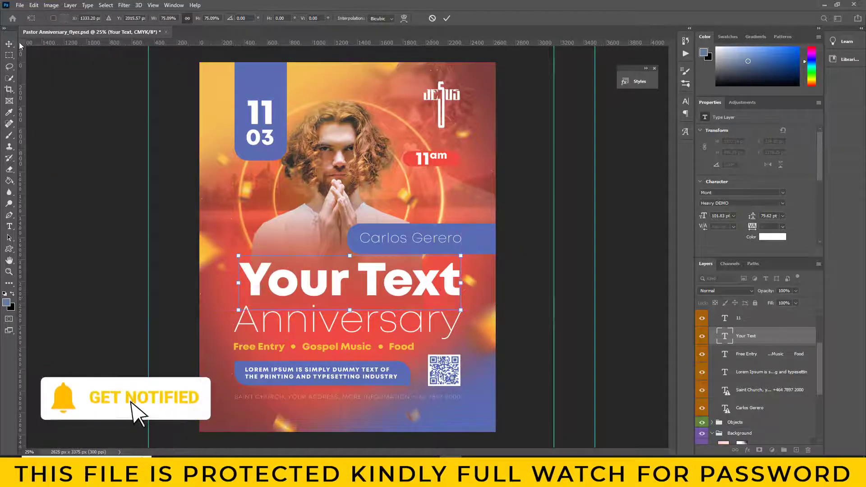
pyautogui.press('Return')
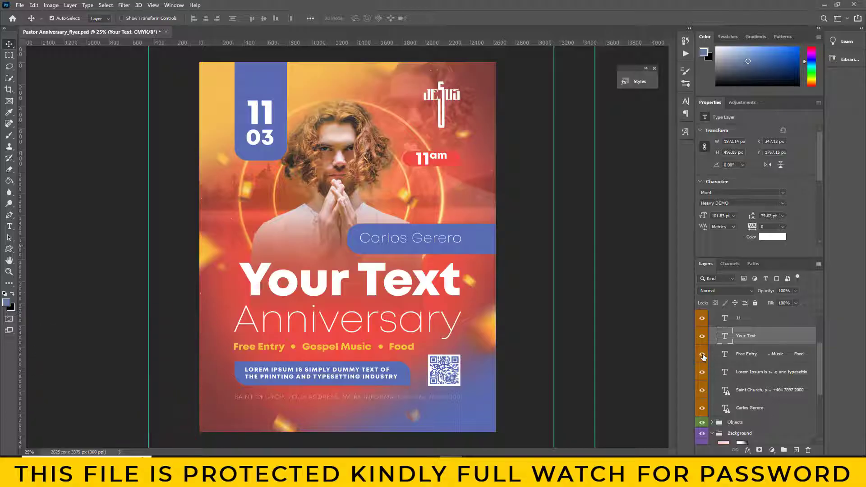